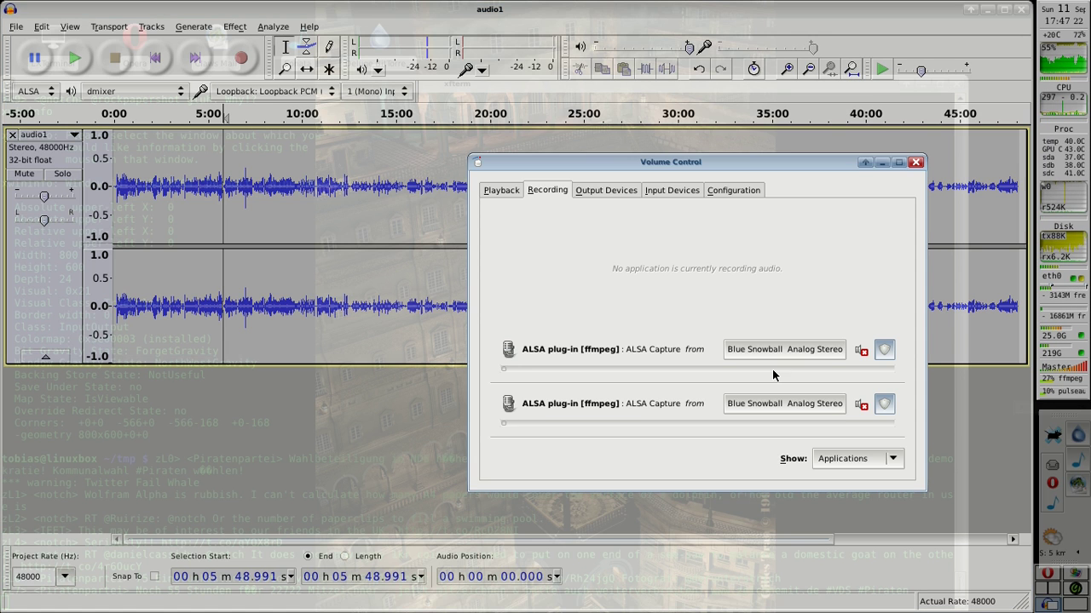
Step: Close the PulseAudio Volume Control window so only the audio1 project shows
left_click(892, 162)
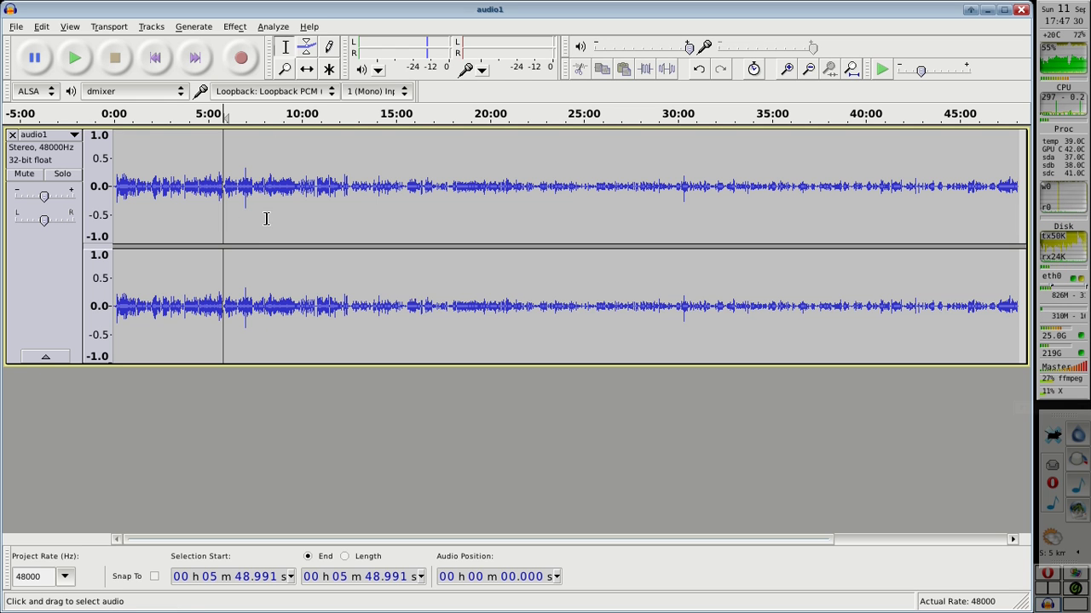
Step: Import audio2.wav from the tmp folder as a second track, accepting the import warning
left_click(16, 26)
mouse_move(68, 168)
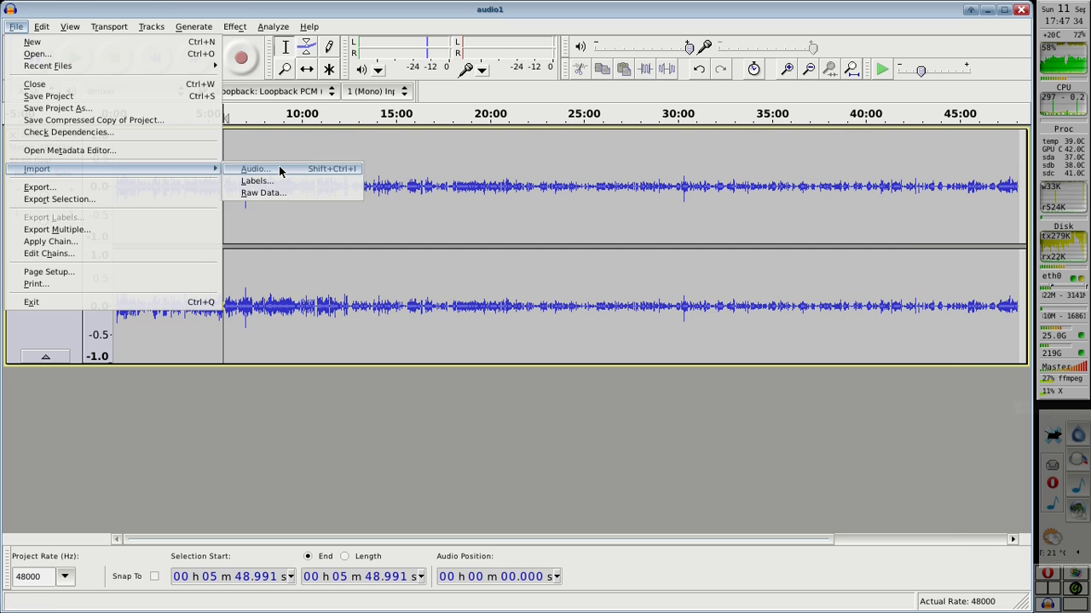
left_click(254, 169)
left_click(360, 208, "shift")
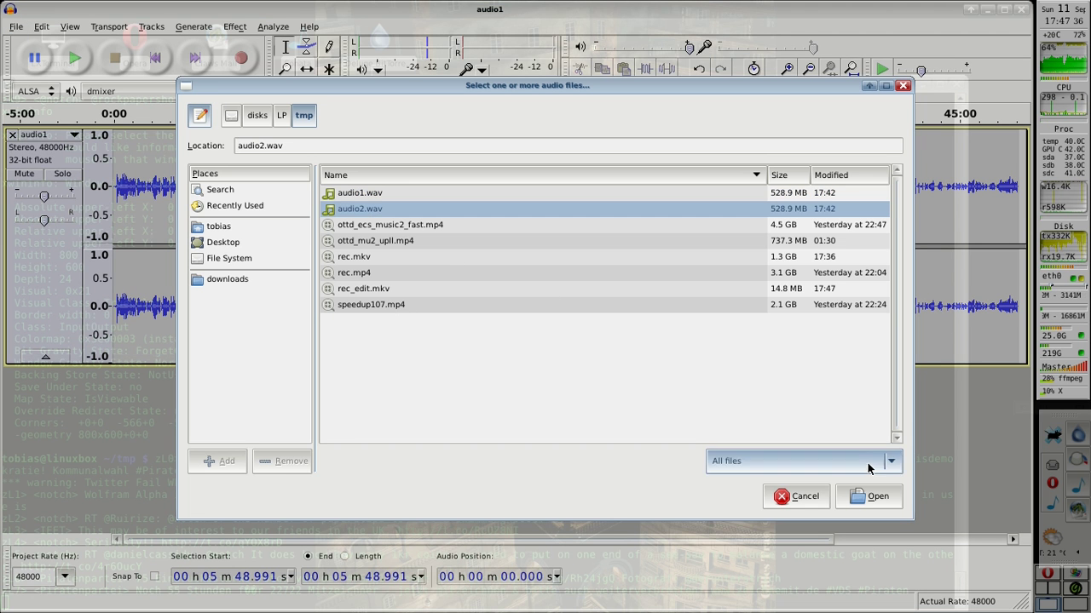
left_click(869, 496)
left_click(686, 420)
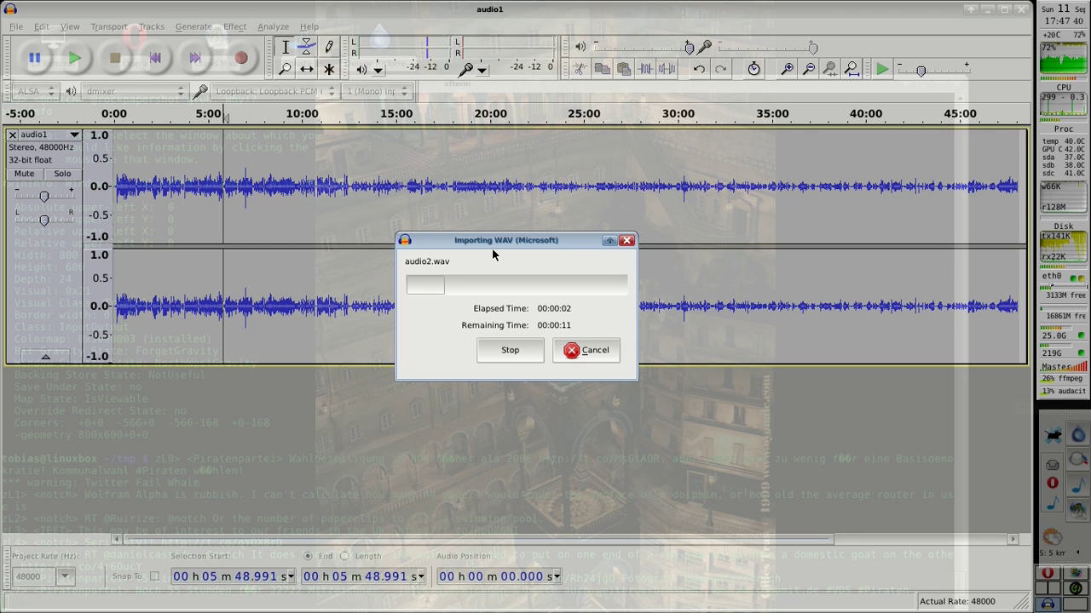
left_click(193, 203)
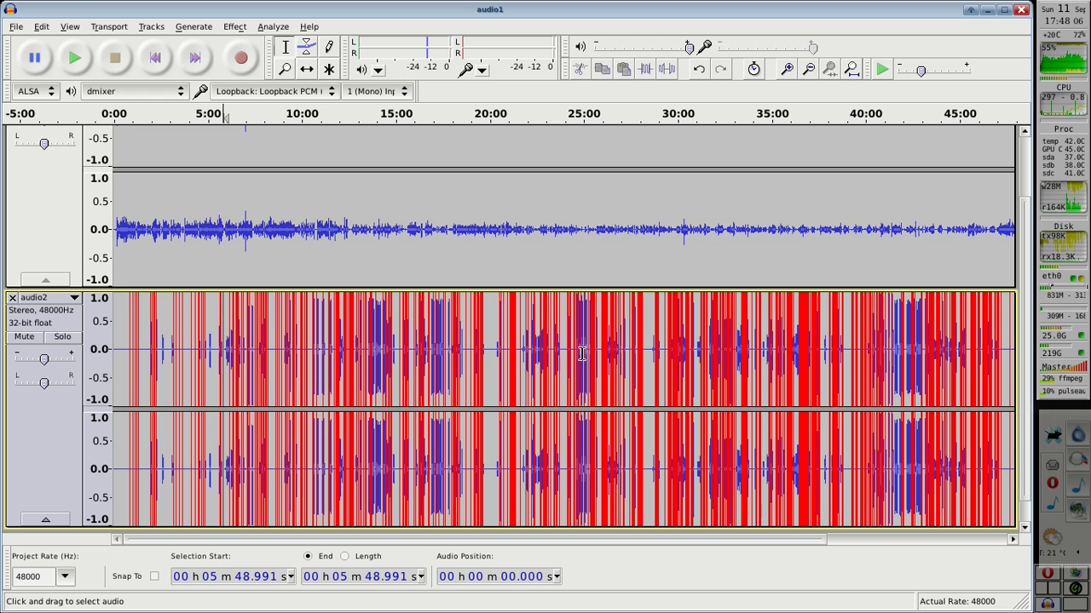
Step: Mute audio1 and play audio2 from about 12:11
left_click(342, 348)
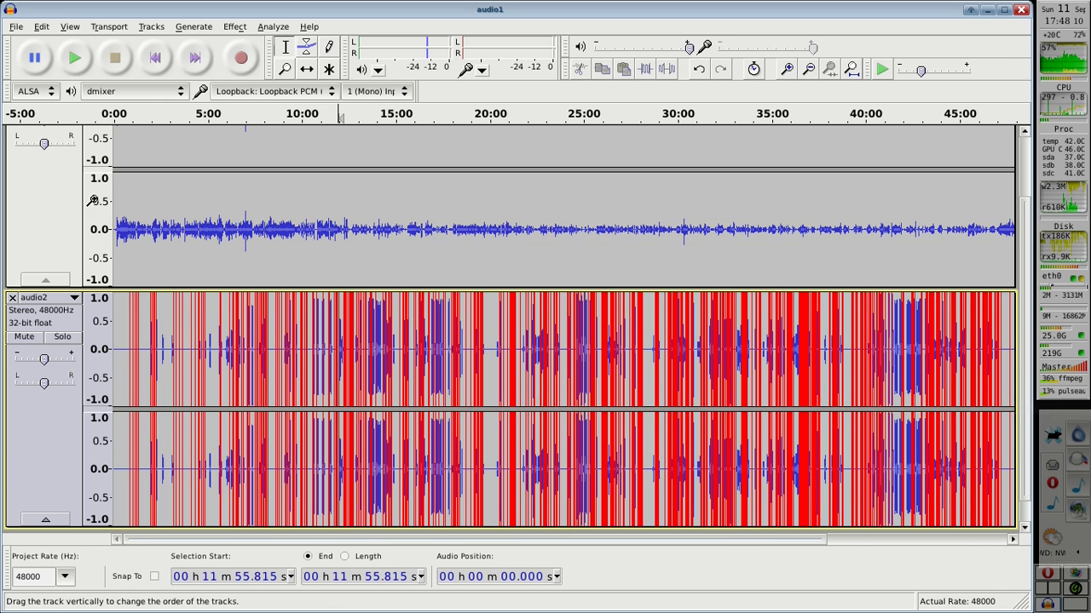
scroll(25, 145, "up", 3)
left_click(23, 173)
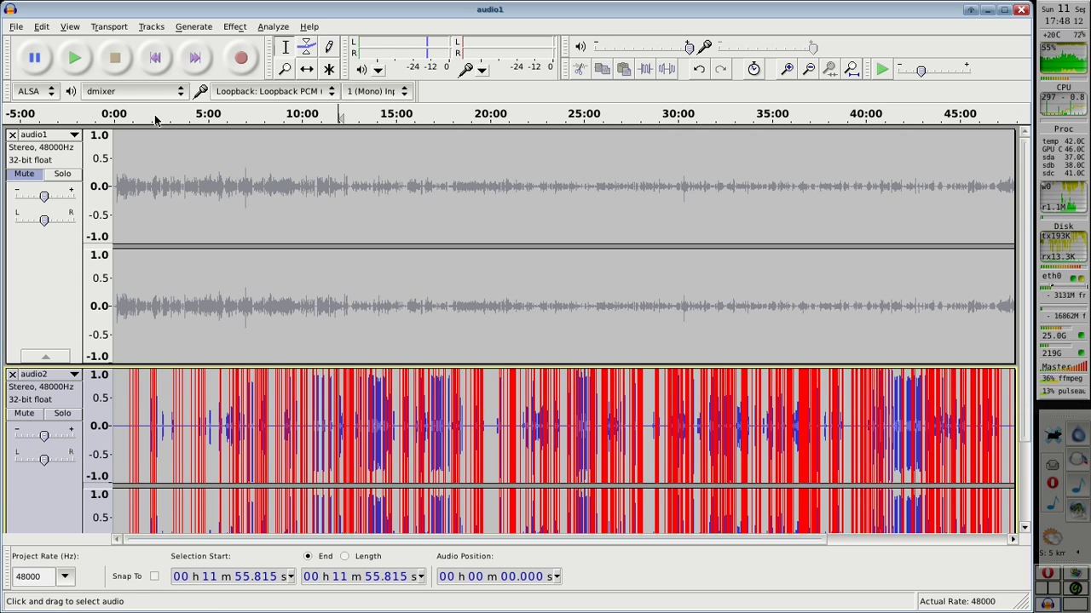
scroll(271, 351, "down", 3)
left_click(343, 328)
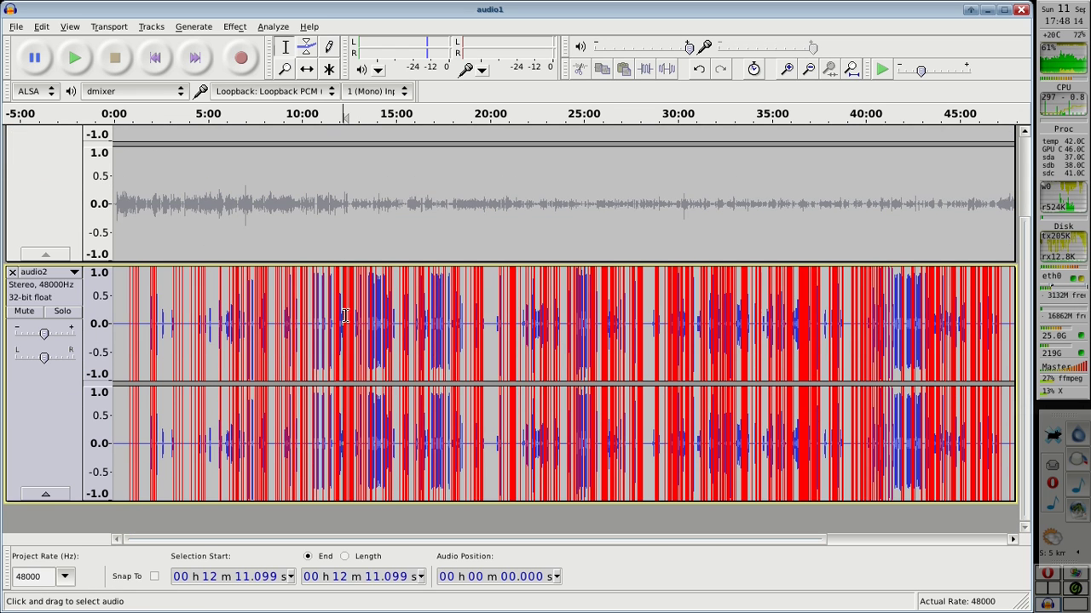
left_click(74, 58)
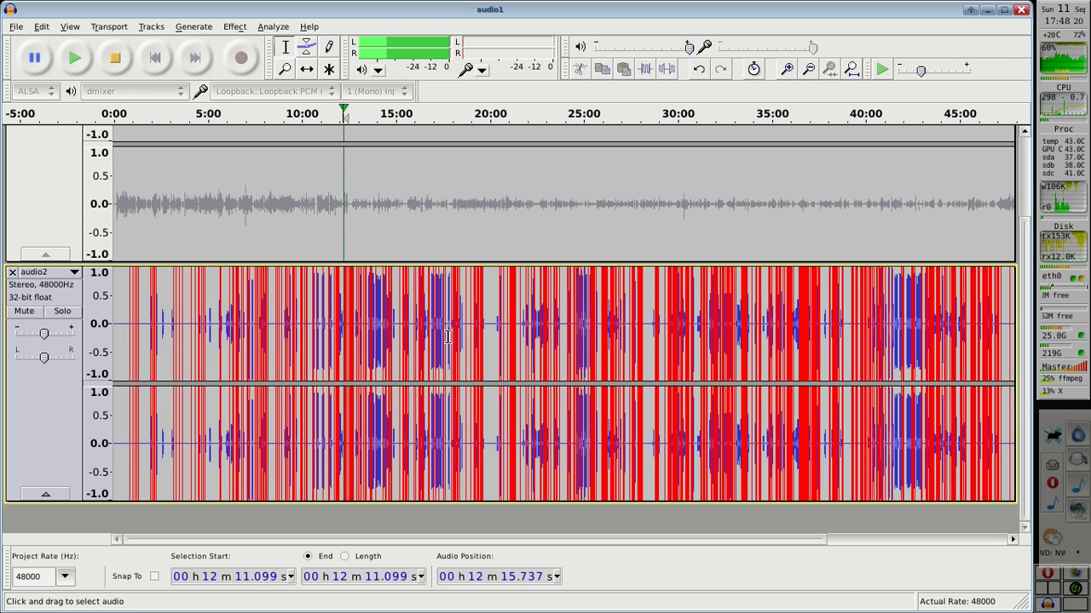
Step: Zoom into 11:00–15:15 and listen to audio2 from 13:32 to about 13:42
left_click(287, 70)
left_click_drag(317, 314, 399, 343)
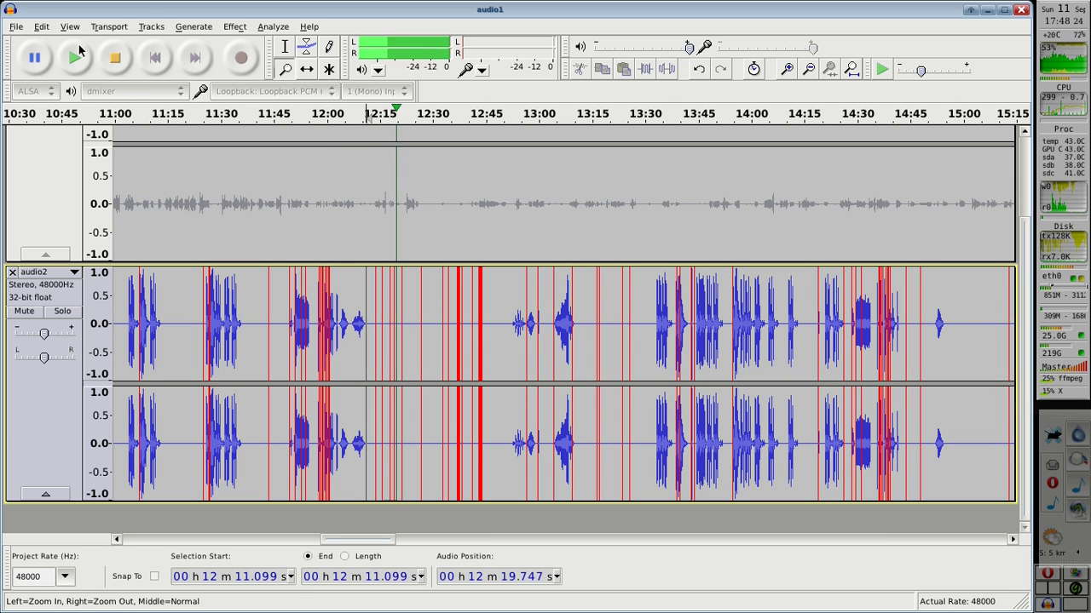
key("p")
key("F1")
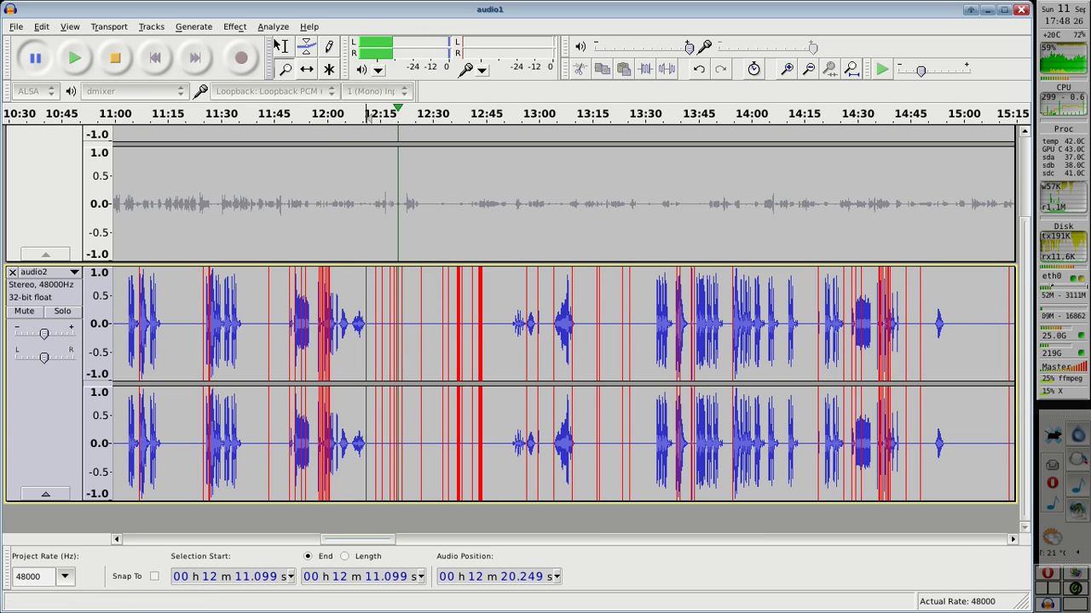
left_click(654, 319)
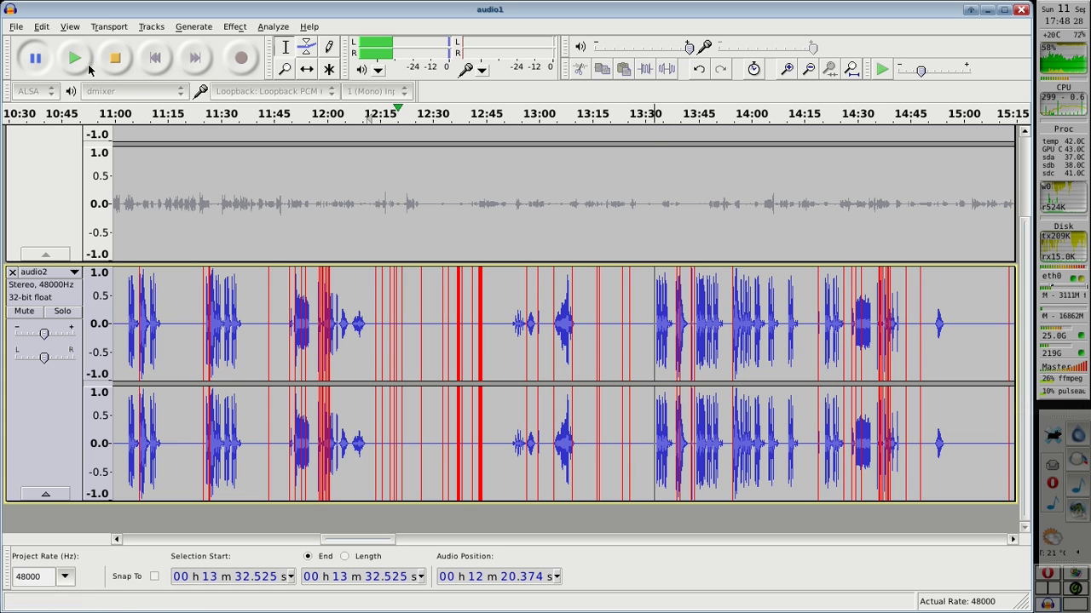
key("space")
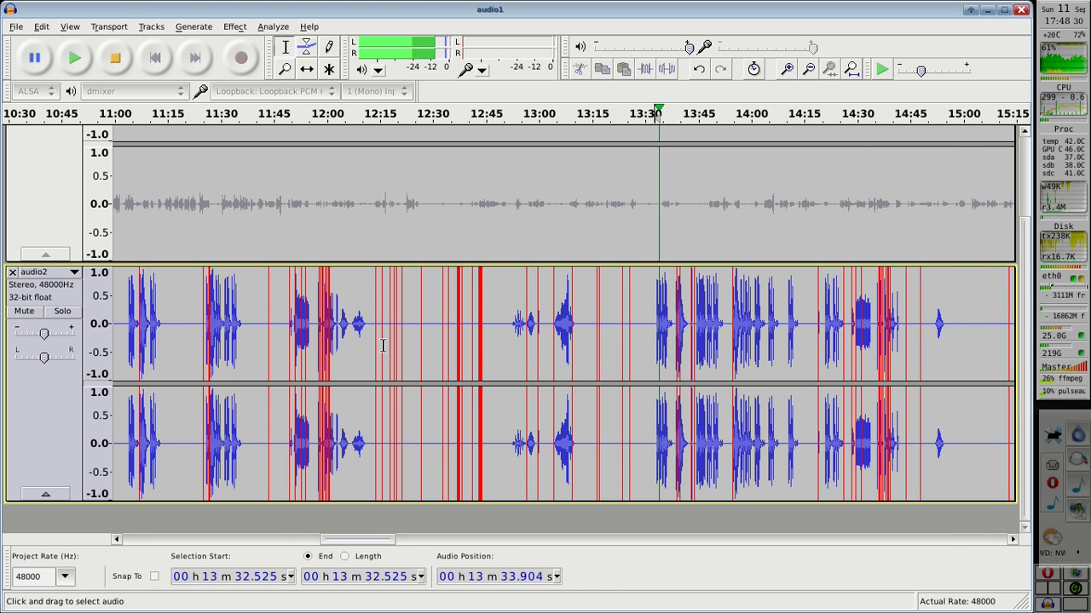
key("ctrl+alt+Right")
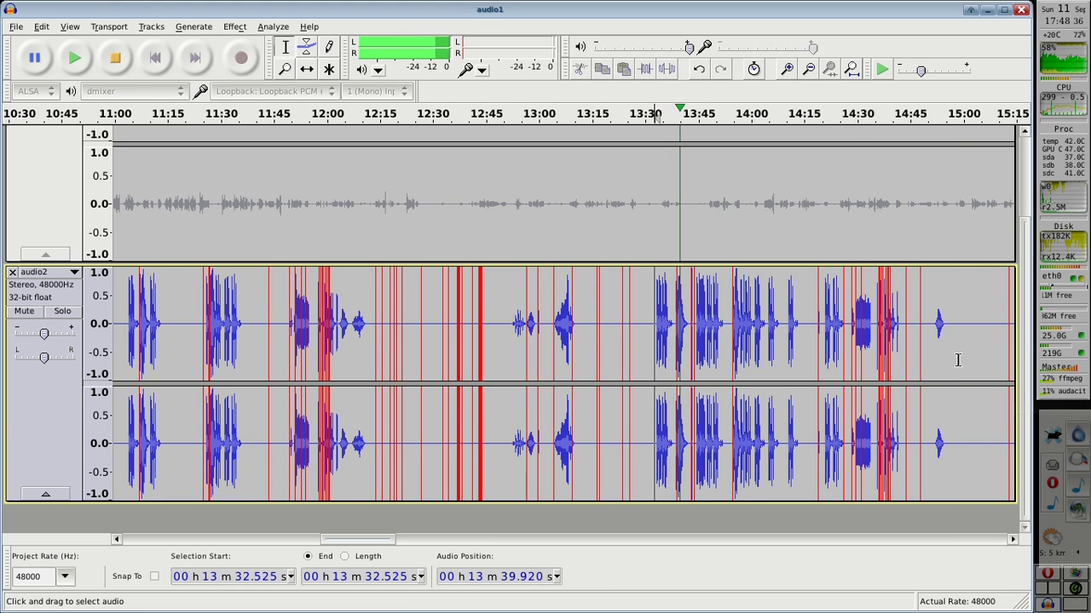
key("ctrl+alt+Right")
key("p")
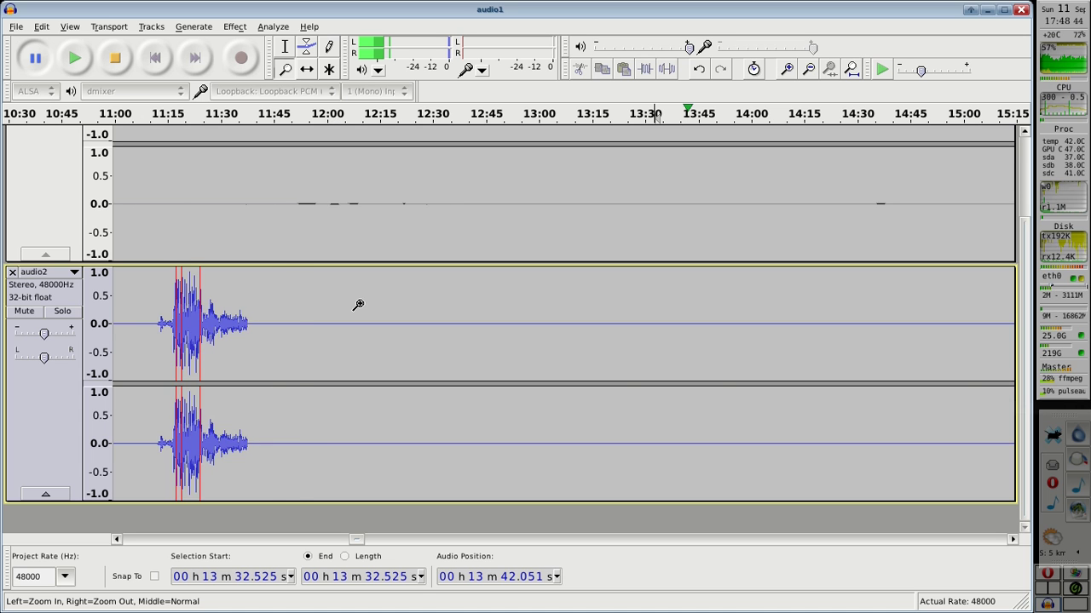
Step: Zoom the timeline to the selection and fit the tracks vertically in the window
left_click(259, 334)
right_click(259, 335)
right_click(259, 335)
right_click(259, 335)
right_click(259, 333)
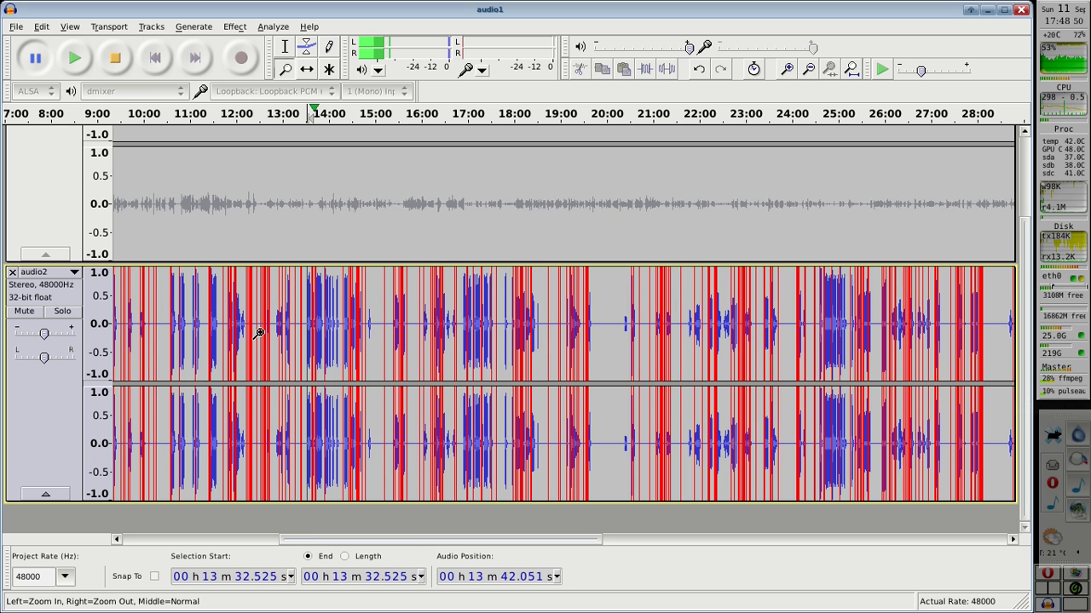
right_click(259, 333)
right_click(259, 333)
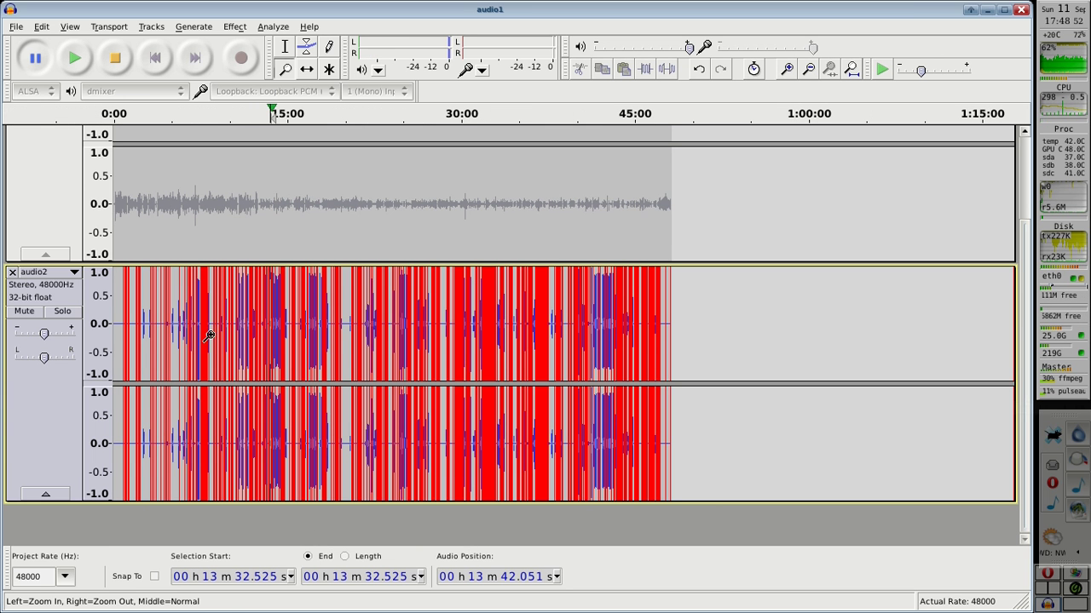
left_click(141, 345)
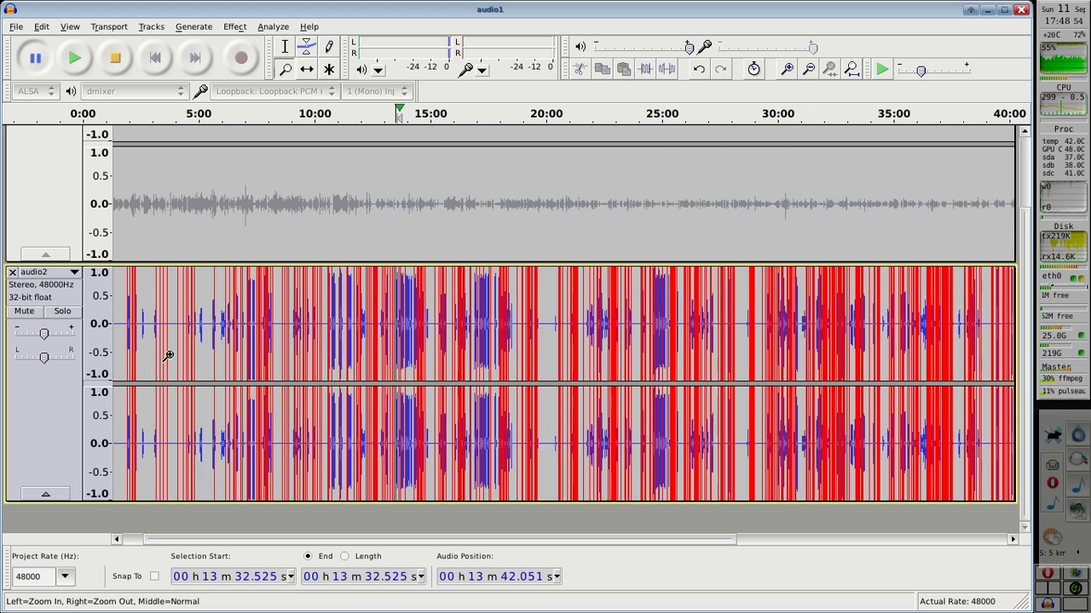
right_click(165, 358)
left_click(195, 335)
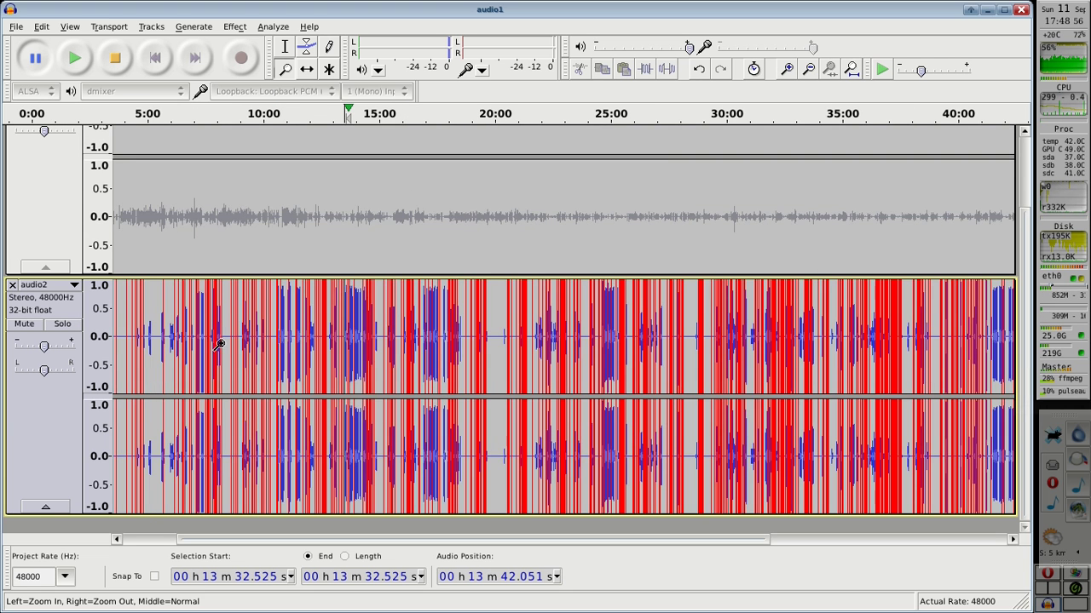
right_click(219, 345)
left_click(69, 26)
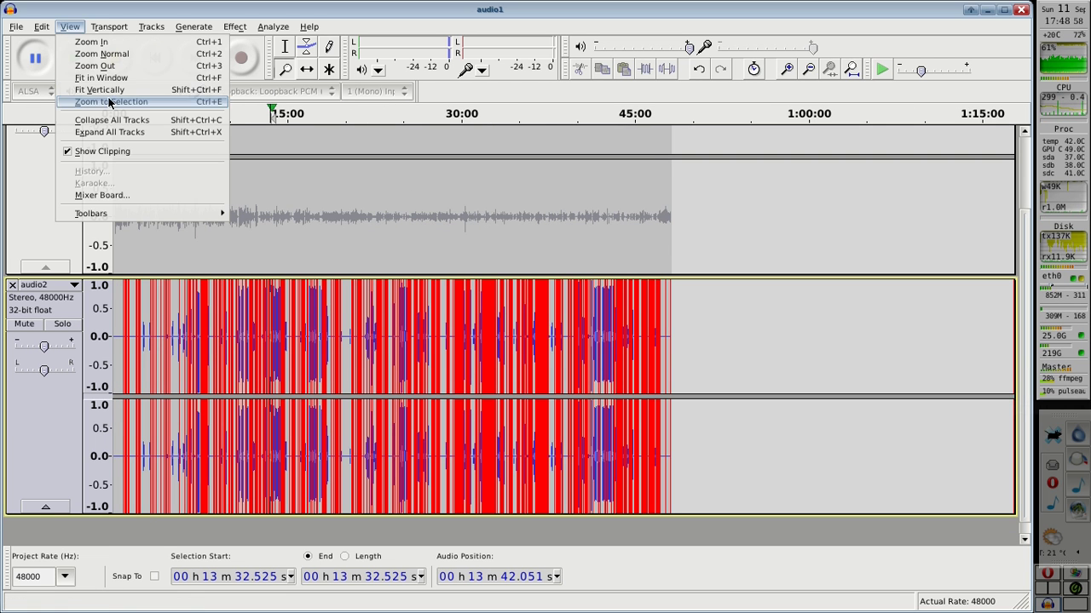
left_click(109, 102)
left_click(70, 26)
left_click(107, 90)
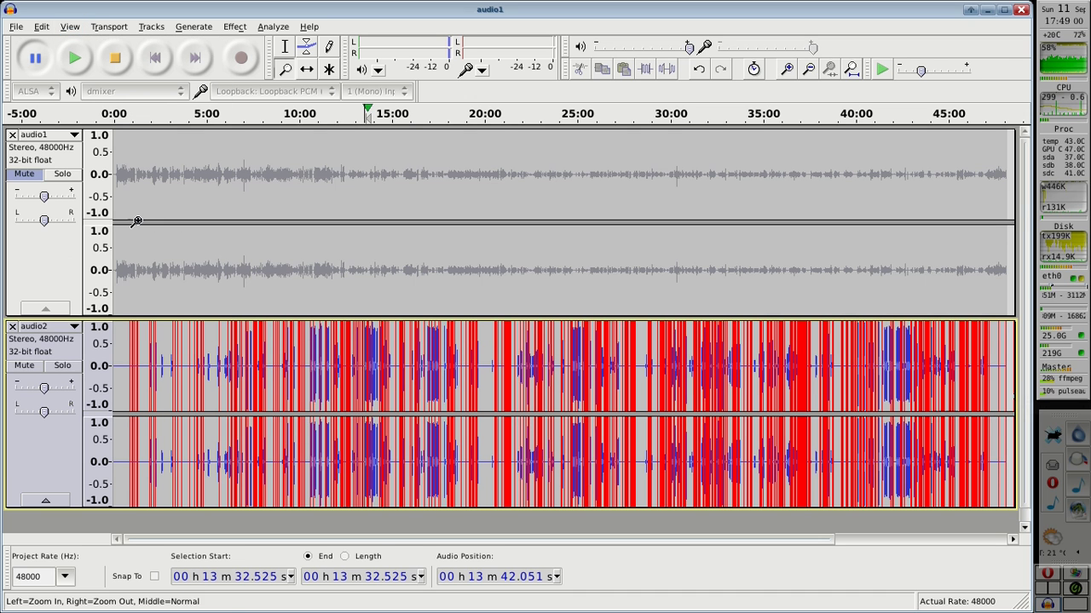
Step: Unmute the audio1 track
left_click(49, 138)
left_click(58, 140)
left_click(58, 140)
left_click(58, 141)
left_click(58, 142)
left_click(59, 145)
left_click(26, 175)
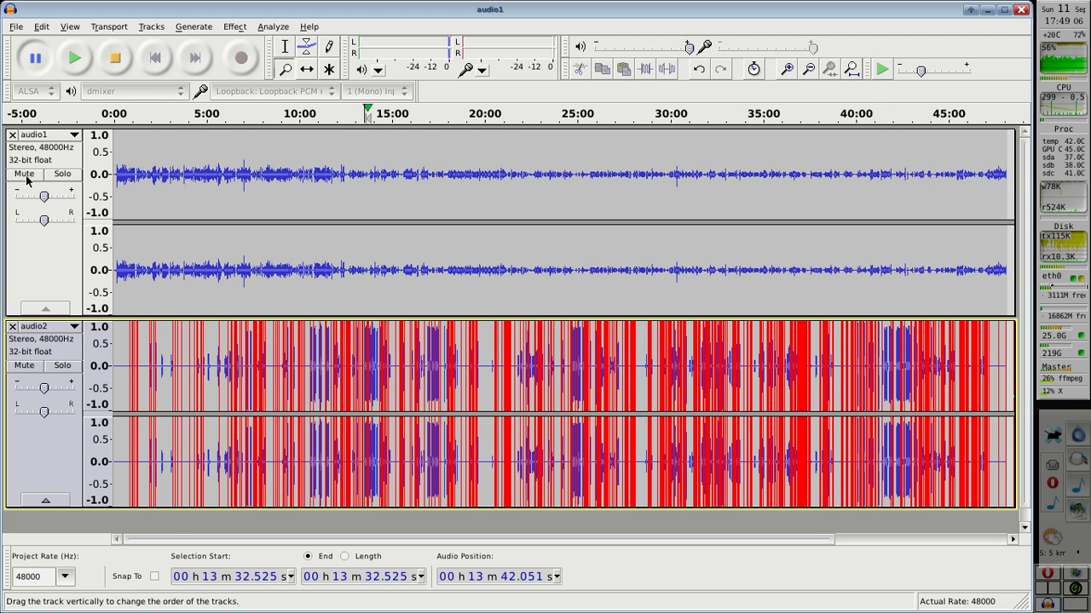
Step: Select audio1 near 5:29, stop playback, and convert it from stereo to mono
left_click(220, 154)
left_click(206, 179)
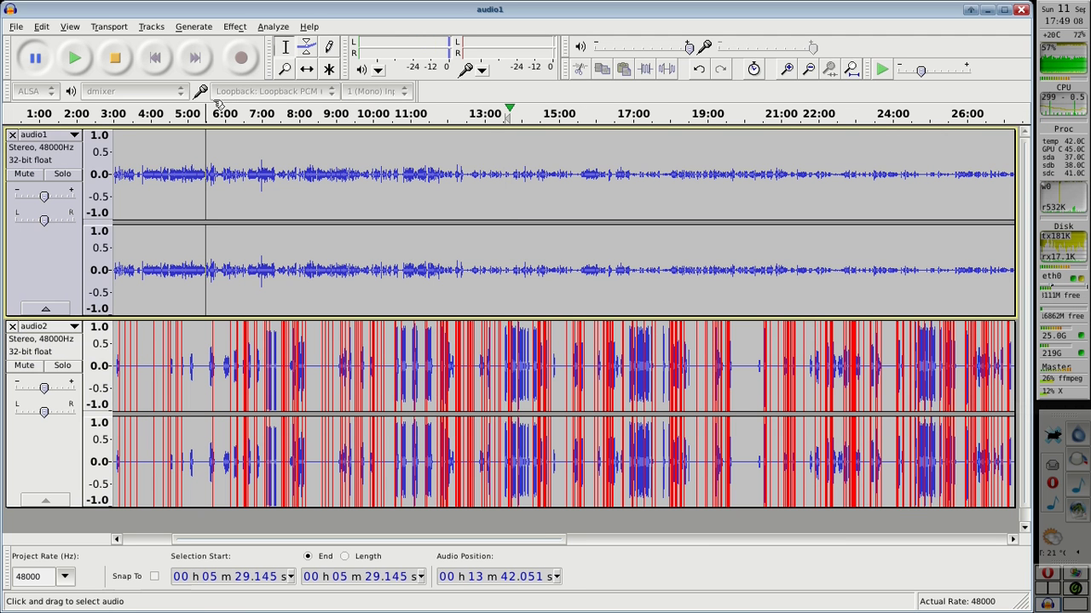
left_click(235, 27)
left_click(119, 60)
left_click(120, 60)
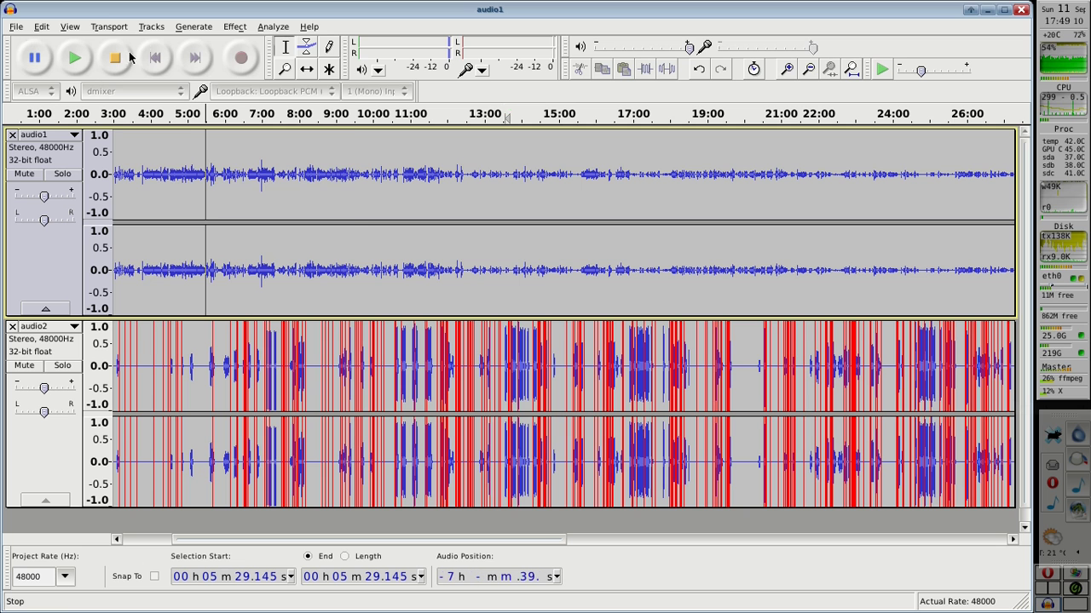
left_click(152, 27)
left_click(195, 60)
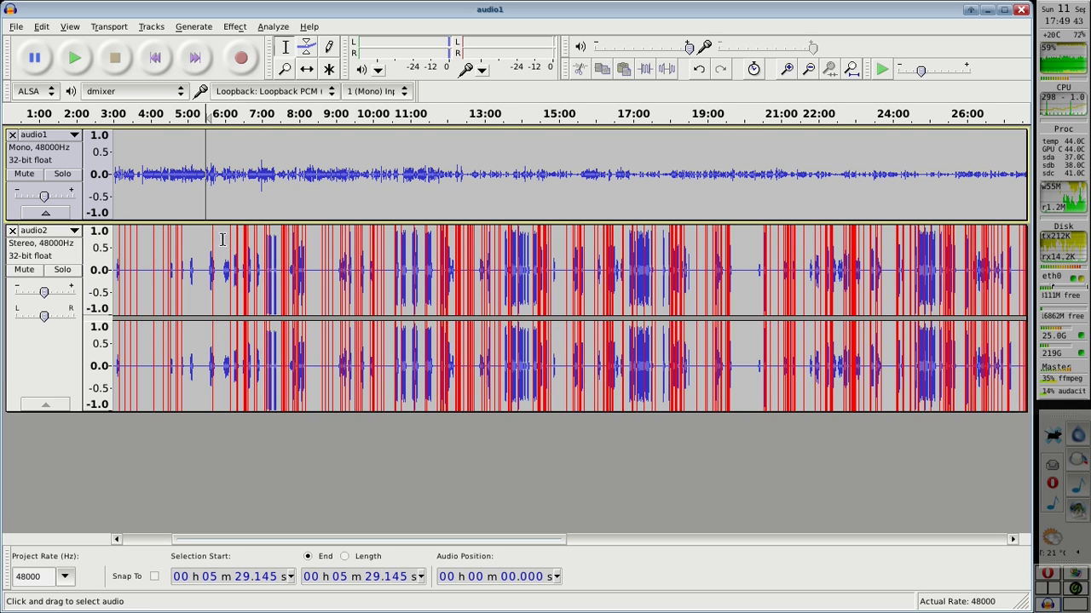
Step: Run Click Removal on audio2 with threshold 186 and max spike width 20
left_click(181, 273)
left_click(198, 27)
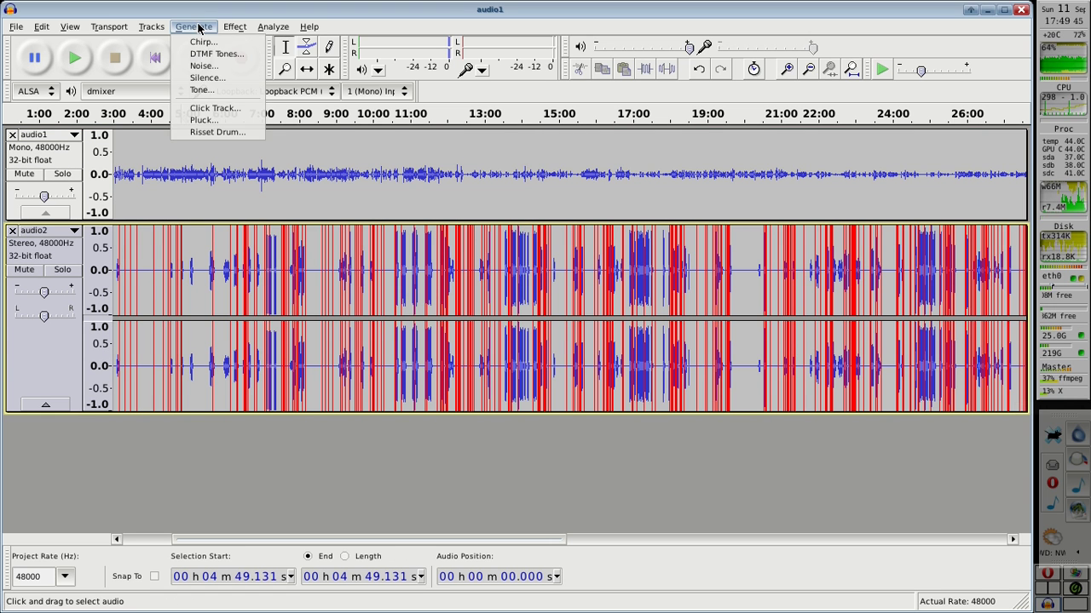
mouse_move(234, 28)
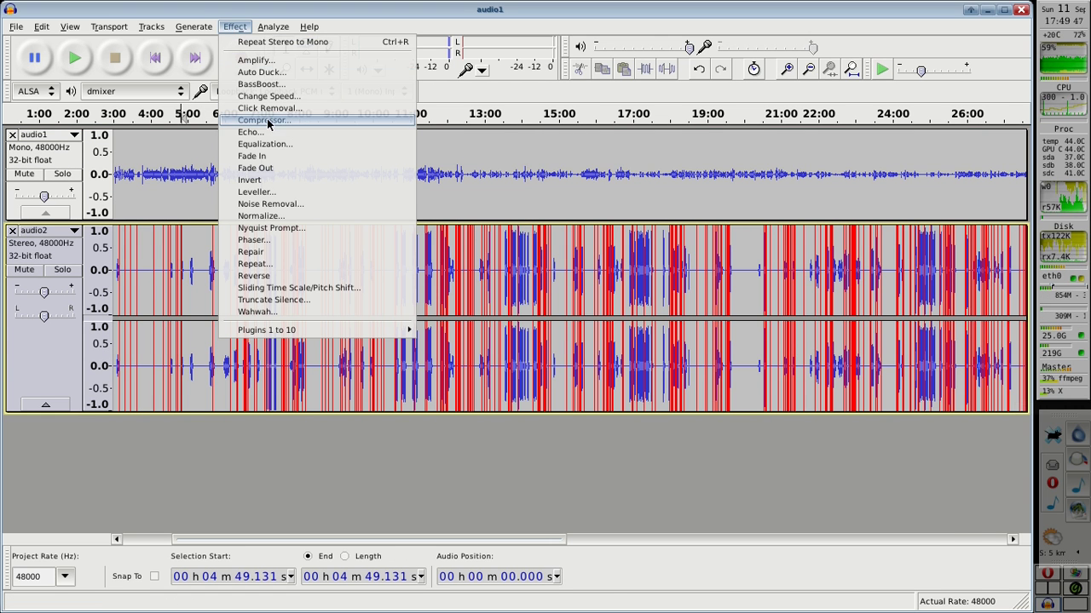
left_click(270, 108)
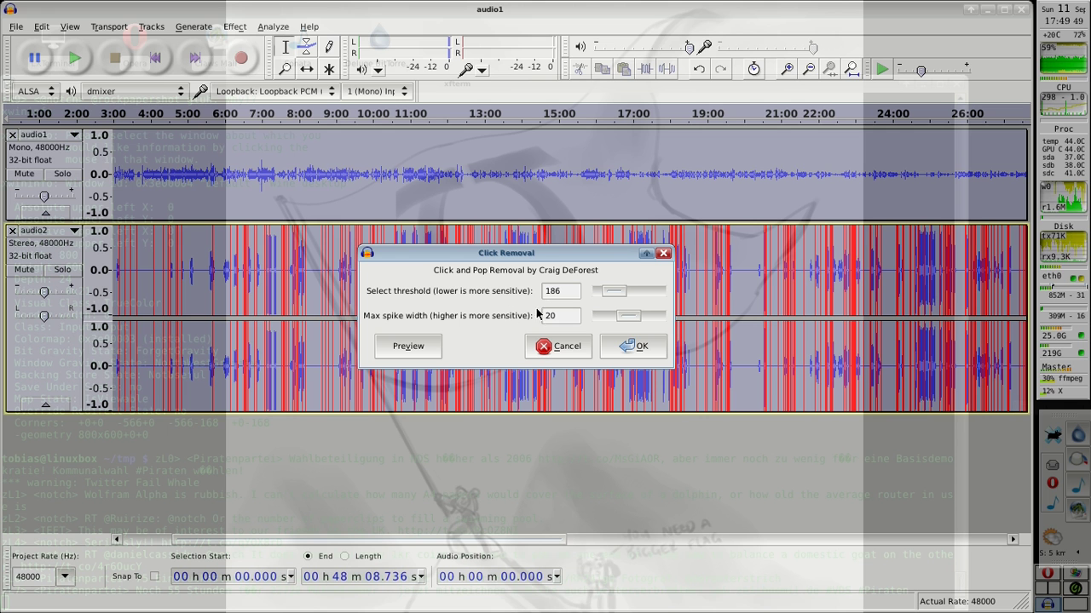
left_click(631, 355)
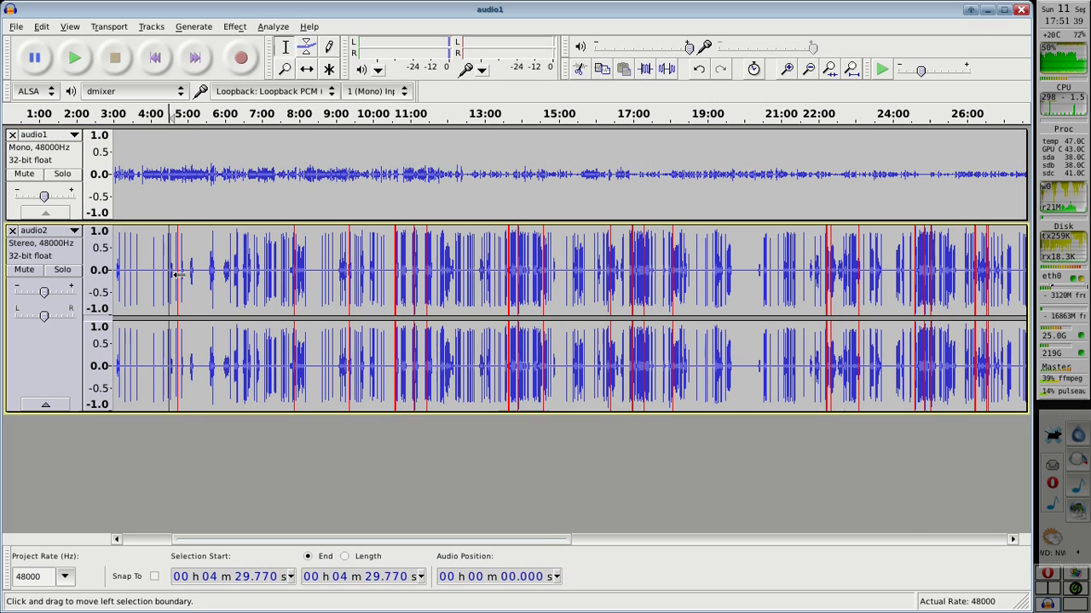
Step: Play audio2 from 8:33, zoom into 8:00–10:15 and back out, then pause
left_click(320, 263)
left_click(75, 57)
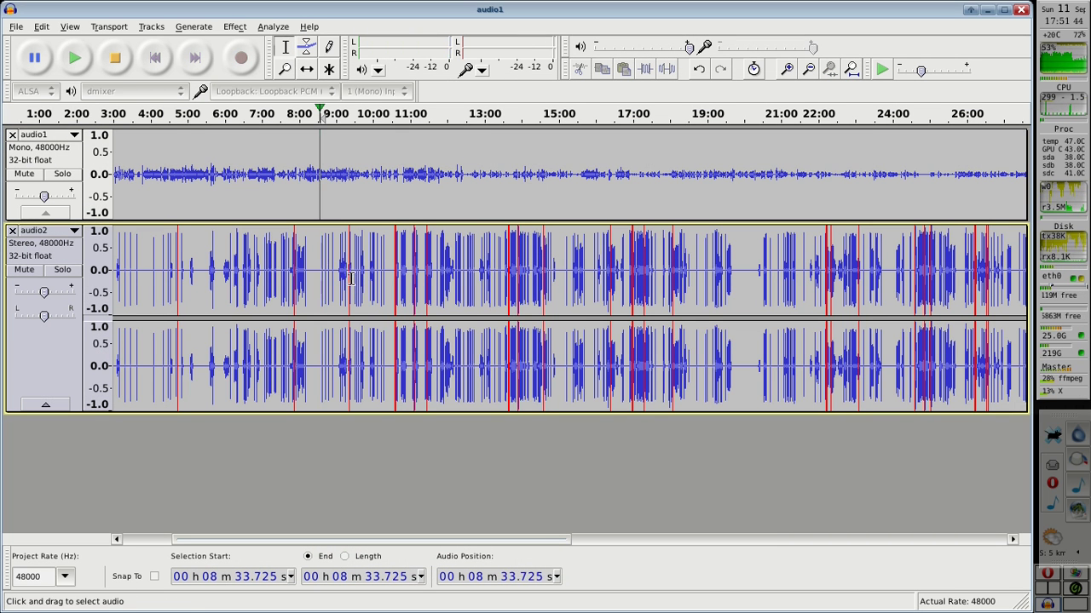
key("F4")
left_click_drag(300, 277, 382, 281)
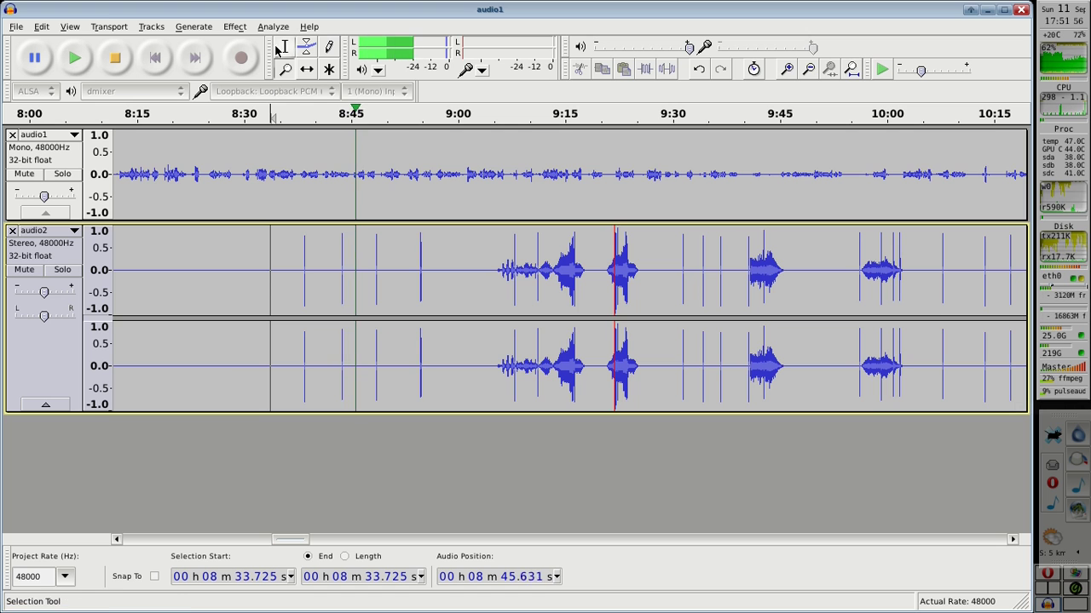
left_click(285, 69)
right_click(367, 271)
right_click(368, 271)
right_click(319, 267)
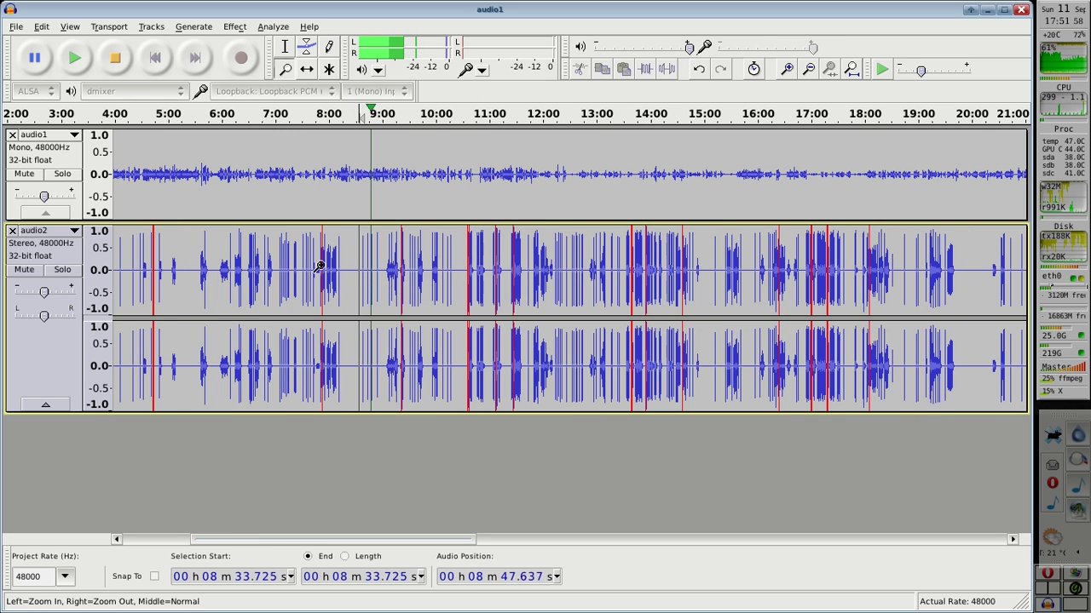
right_click(275, 269)
right_click(291, 269)
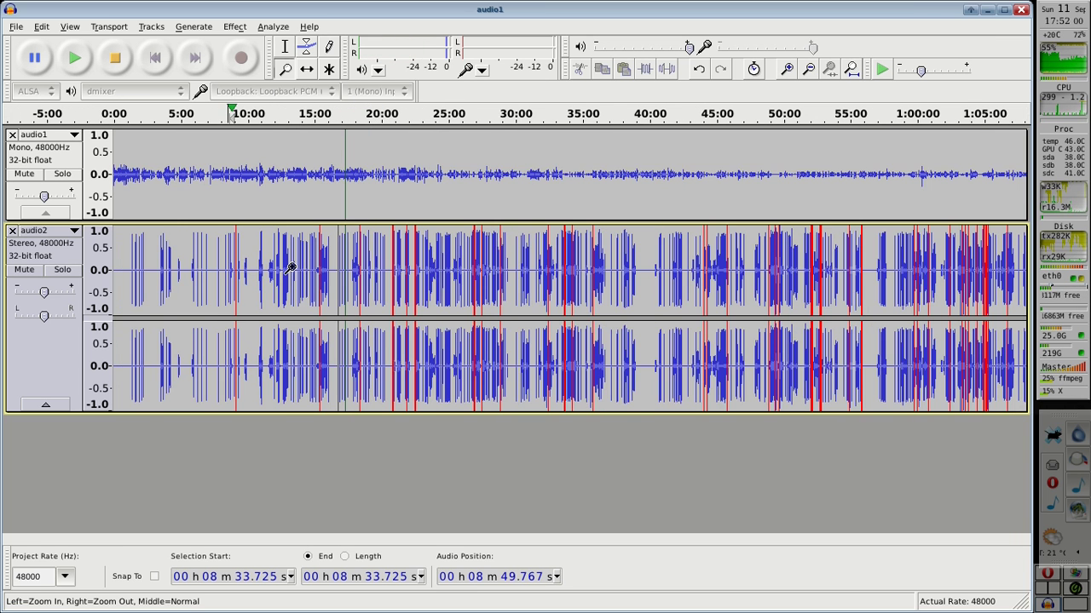
left_click(36, 58)
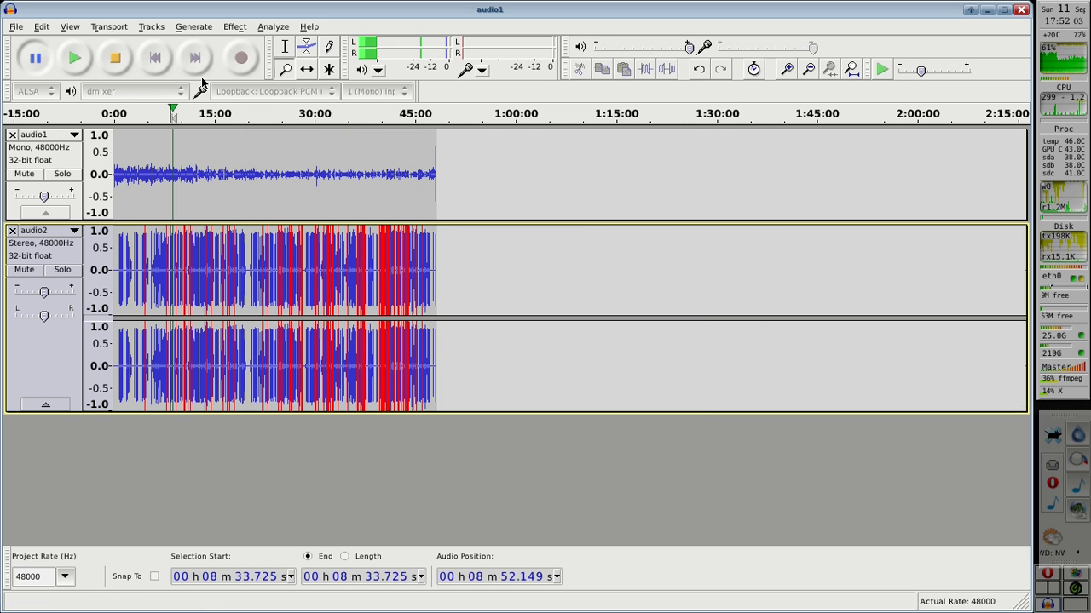
Step: Fit the whole project in the window and select all of audio1
left_click(76, 26)
left_click(90, 77)
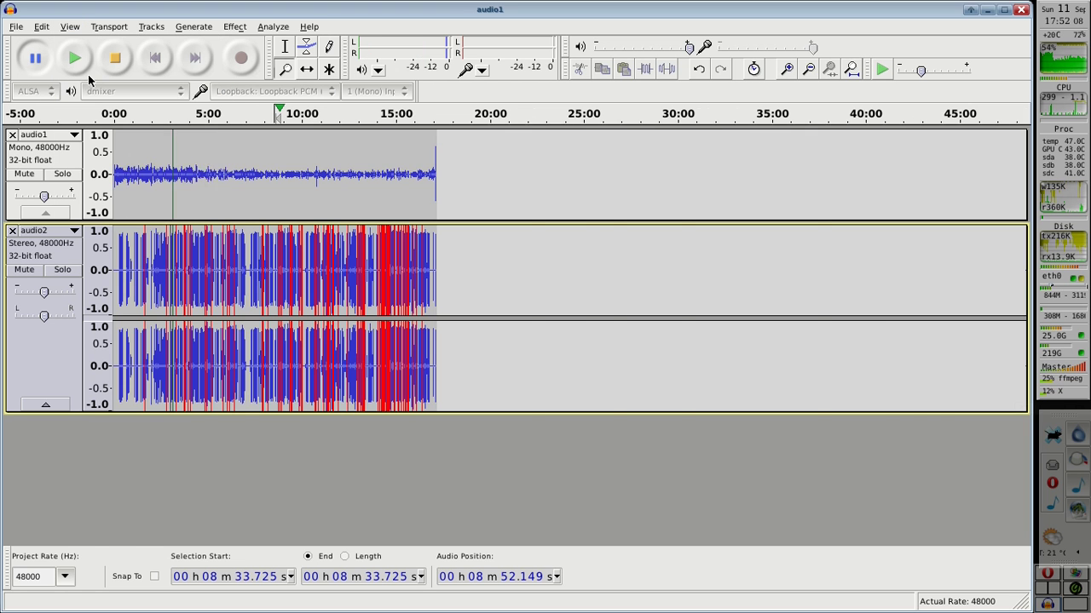
left_click_drag(1023, 154, 97, 161)
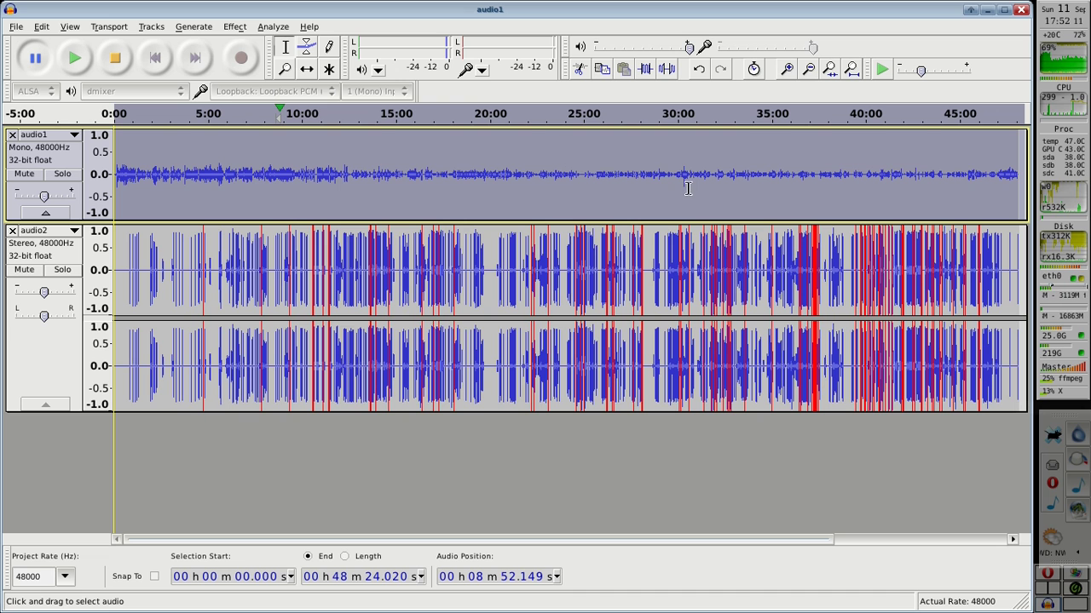
Step: Amplify all of audio1 by 4.1 dB for a new peak of 0.0 dB
left_click(235, 27)
left_click(235, 27)
left_click(231, 28)
mouse_move(200, 32)
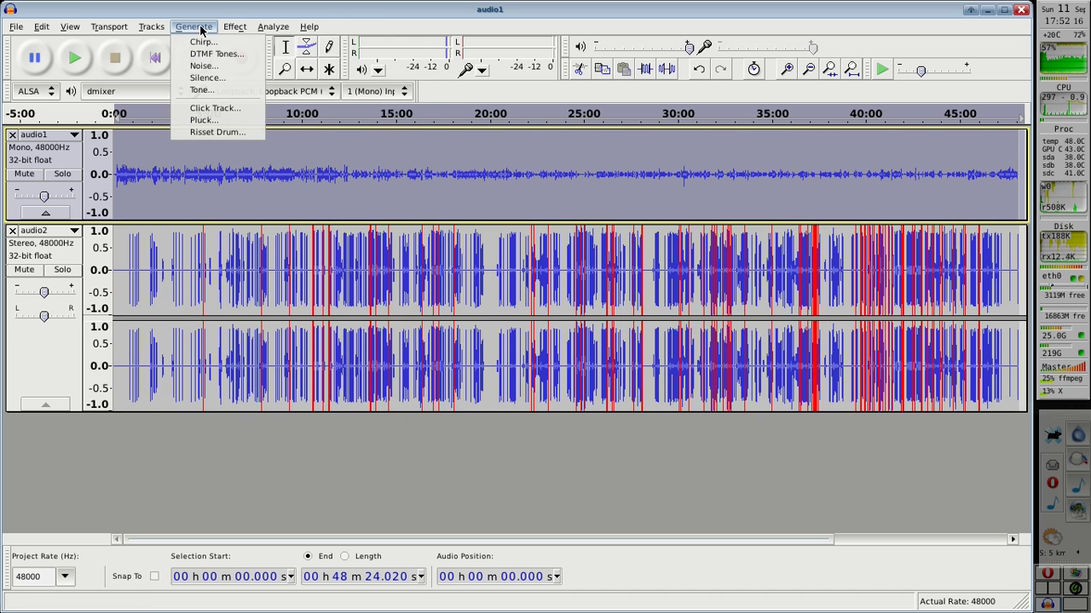
left_click(248, 56)
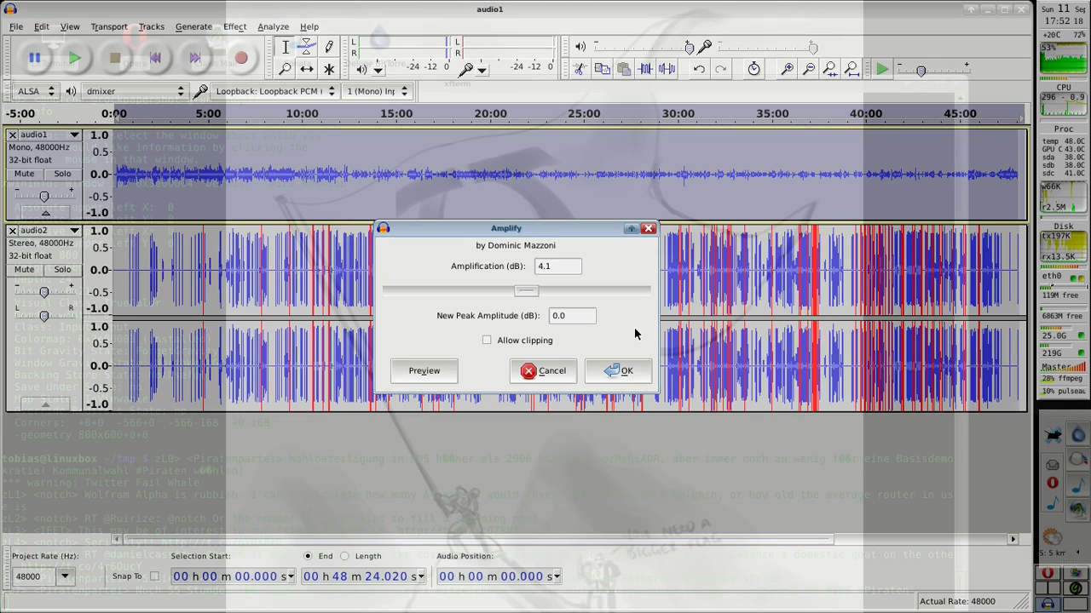
left_click(620, 371)
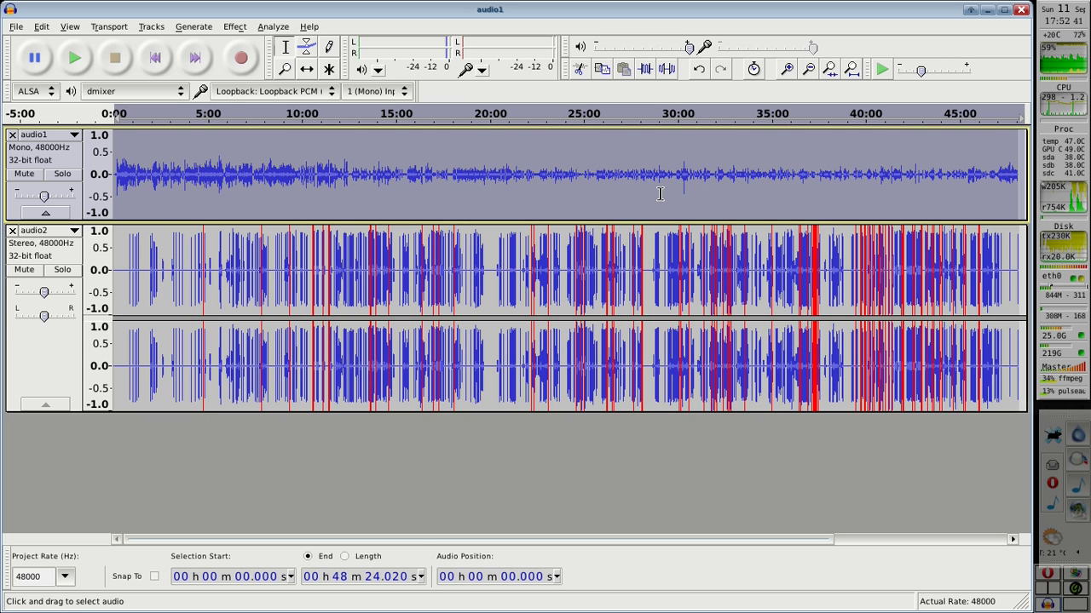
Step: Mute audio2, play audio1 from 9:33, and try Amplify on 4:19–8:37 before cancelling
left_click(25, 270)
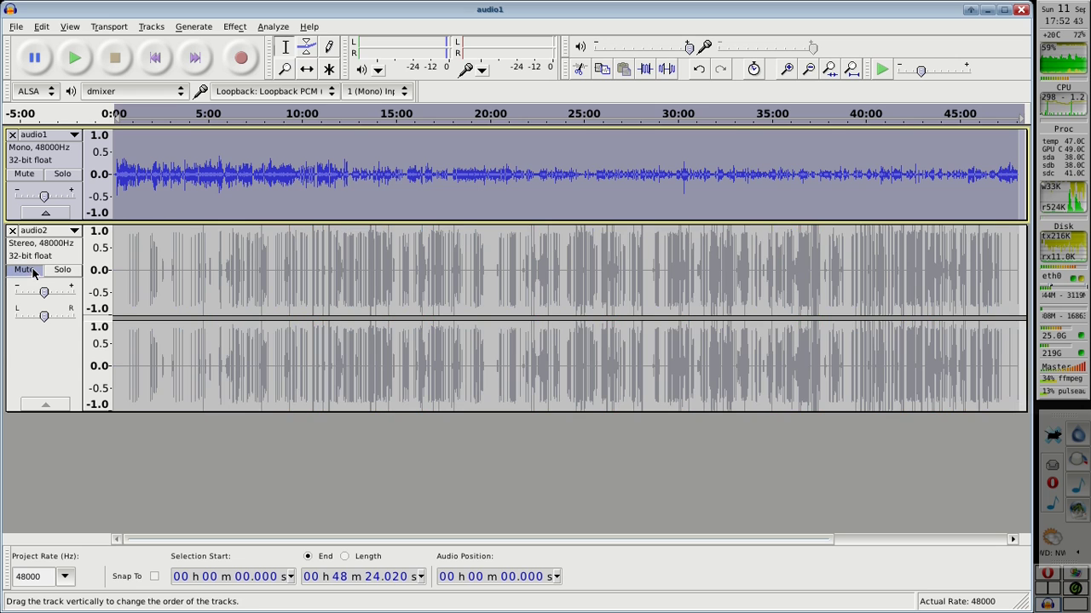
left_click(292, 173)
left_click(75, 58)
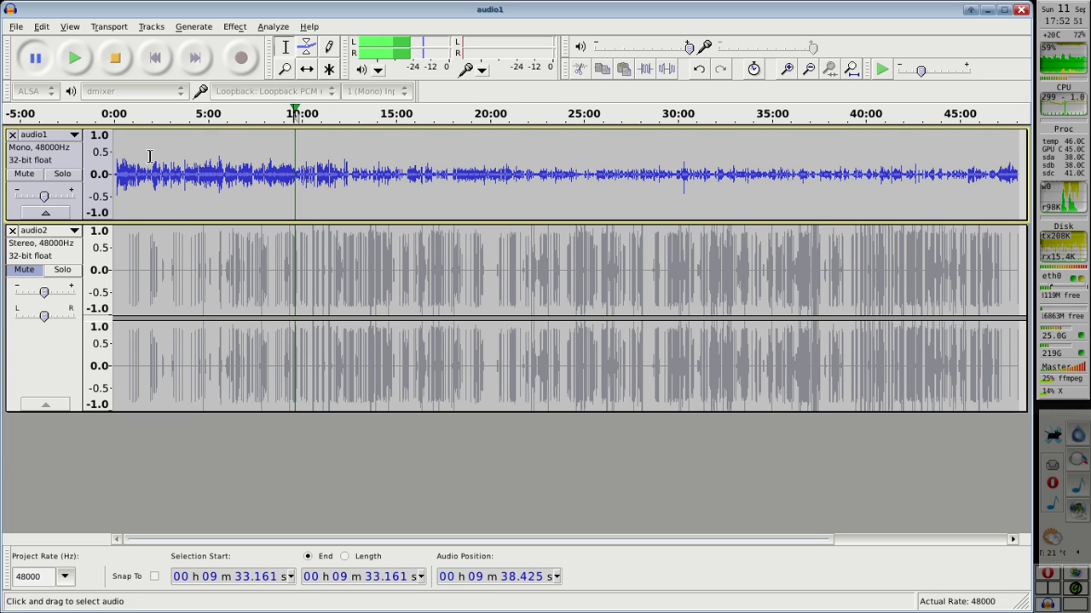
left_click_drag(451, 170, 507, 169)
left_click_drag(195, 170, 276, 171)
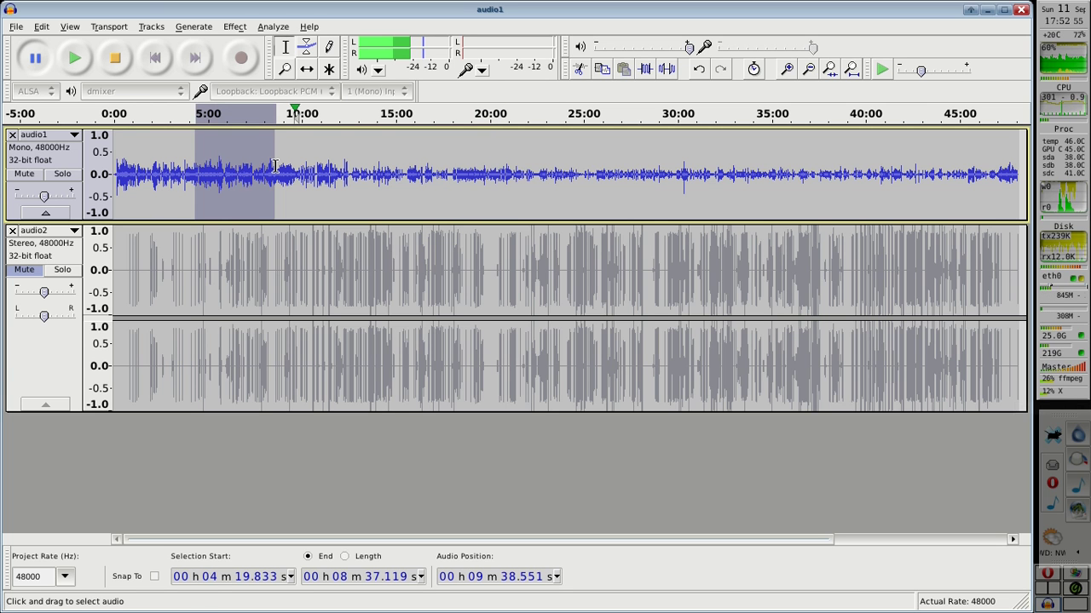
left_click(235, 26)
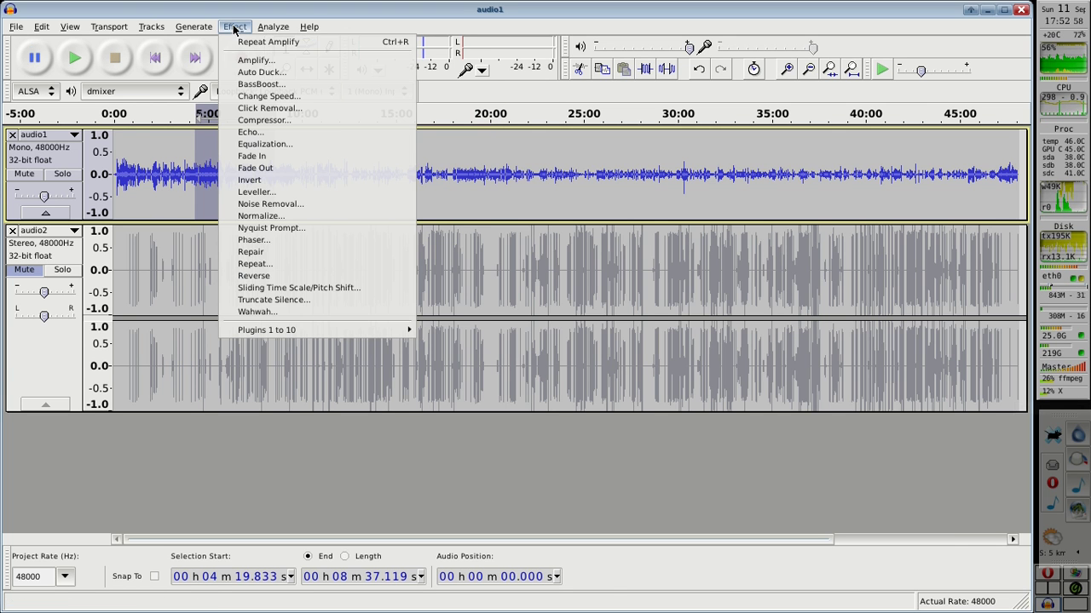
left_click(265, 57)
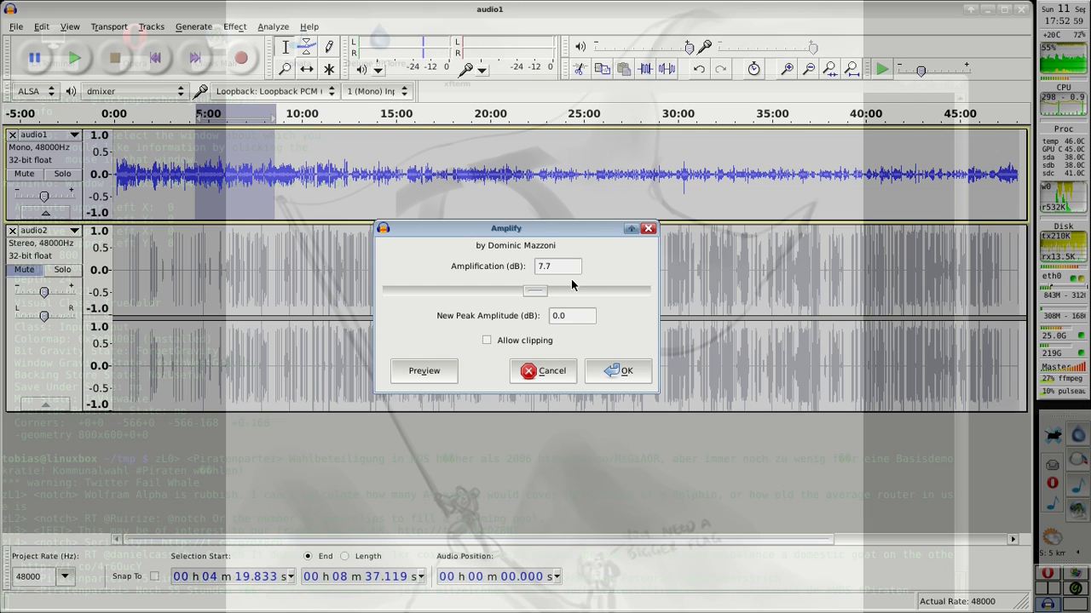
left_click(562, 371)
Step: Select all of audio1 and amplify it by 7.5 dB with clipping allowed
key("End")
key("shift+Home")
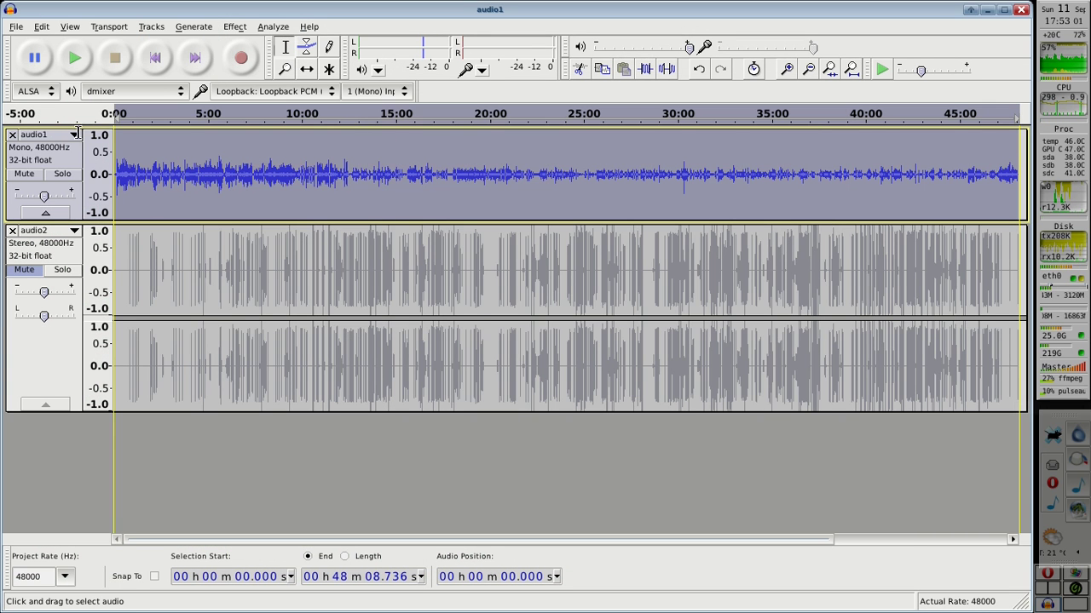
left_click(236, 27)
left_click(245, 61)
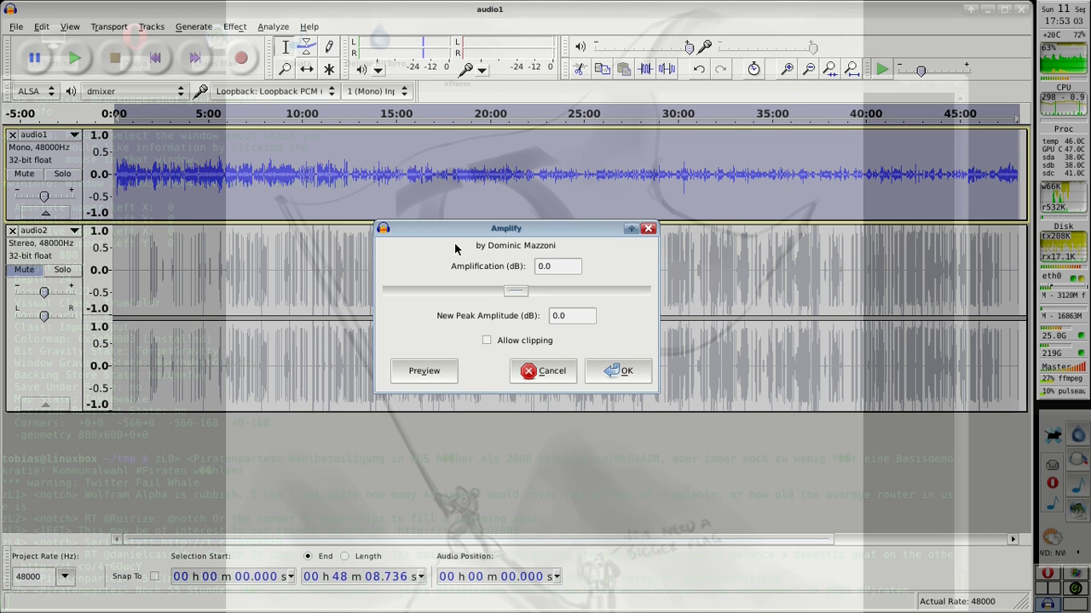
left_click_drag(518, 297, 540, 292)
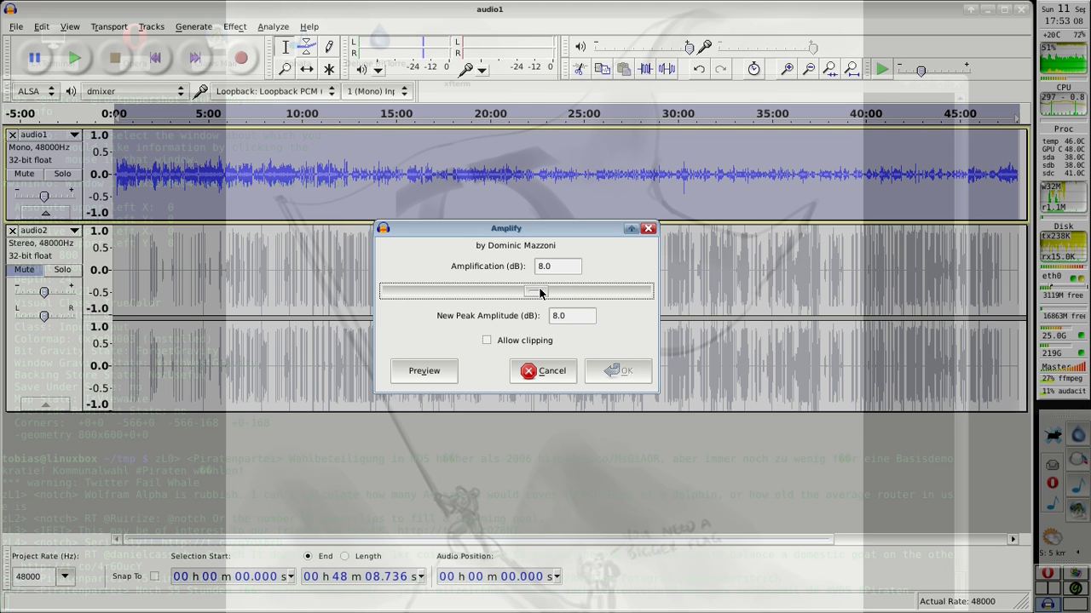
left_click(558, 273)
key("BackSpace")
key("BackSpace")
key("BackSpace")
type("7.5")
left_click(498, 341)
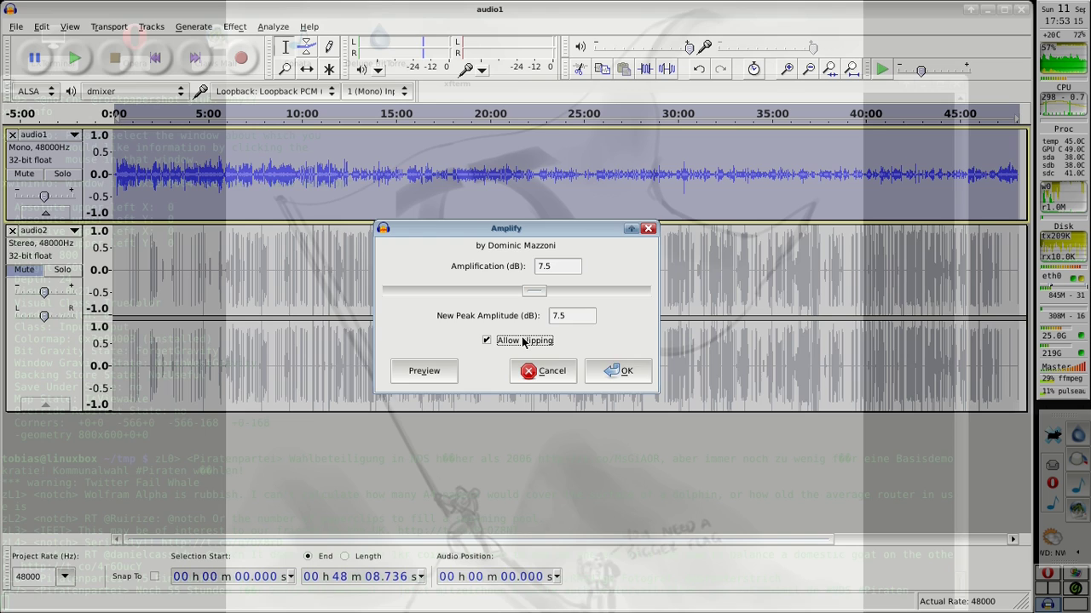
left_click(622, 370)
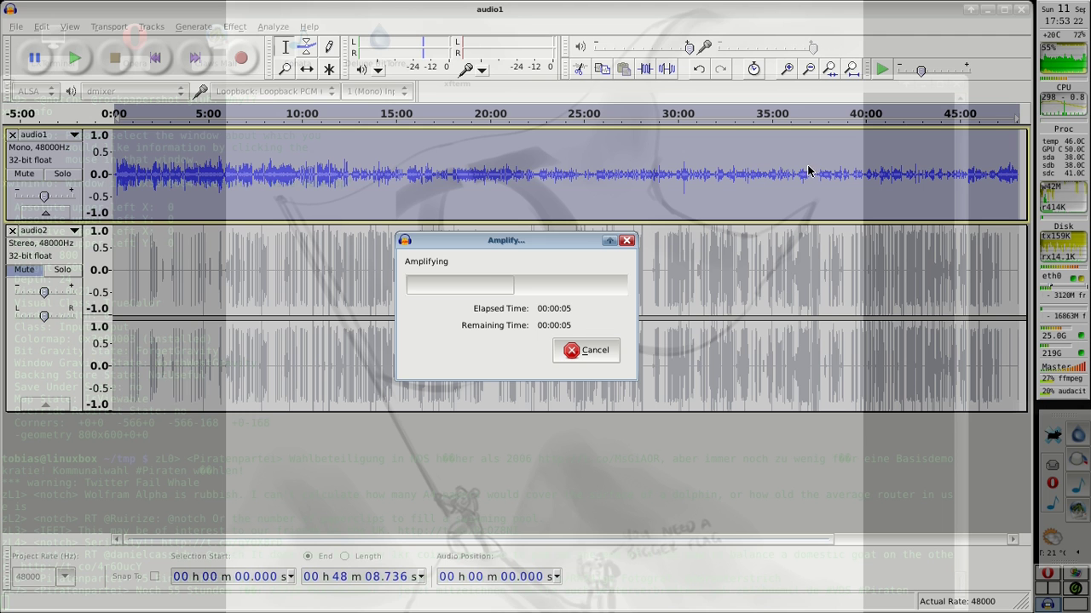
left_click(760, 440)
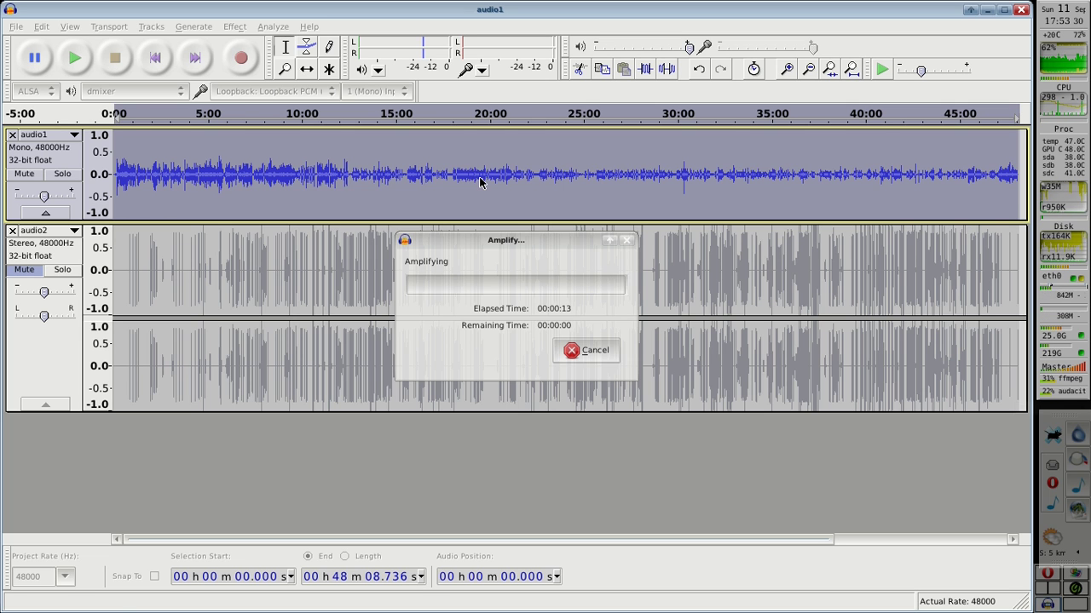
Step: Zoom in to 8.5–12.5 seconds and play audio1 briefly from 9.87 s
left_click(284, 68)
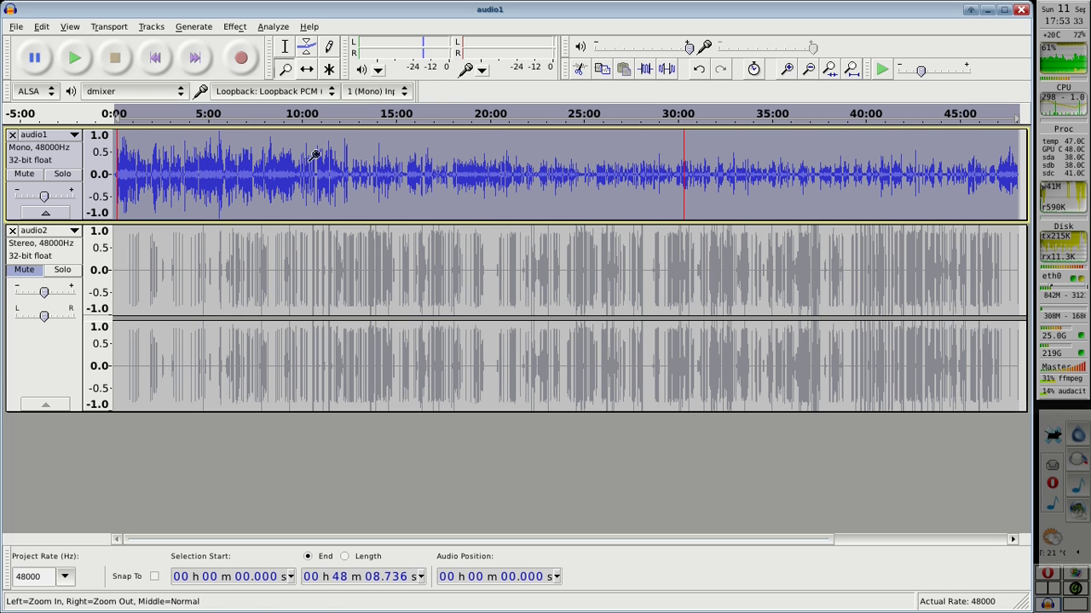
left_click_drag(116, 156, 126, 156)
left_click_drag(350, 170, 463, 178)
left_click(285, 46)
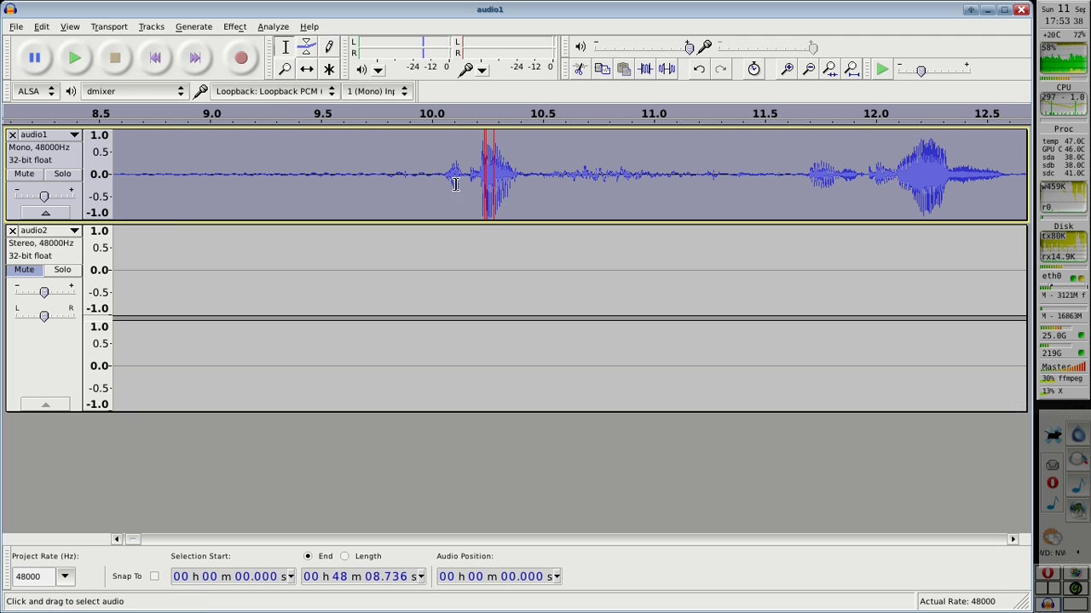
left_click(403, 169)
left_click(72, 60)
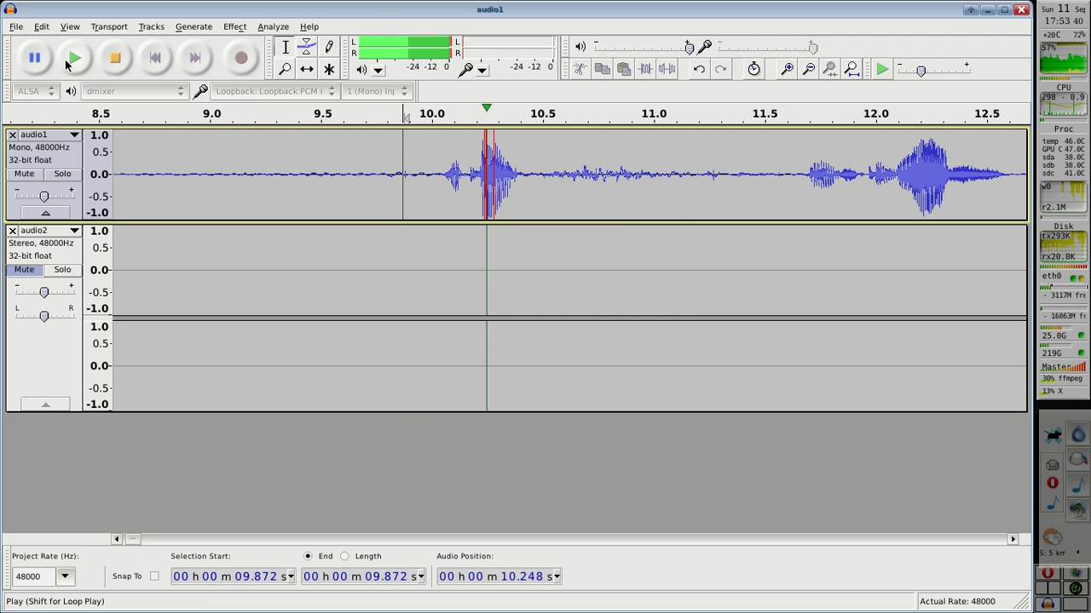
left_click(34, 57)
Step: Lower the 9.973–10.462 s burst by 3.7 dB, then zoom back out
left_click_drag(533, 175, 426, 157)
left_click(116, 57)
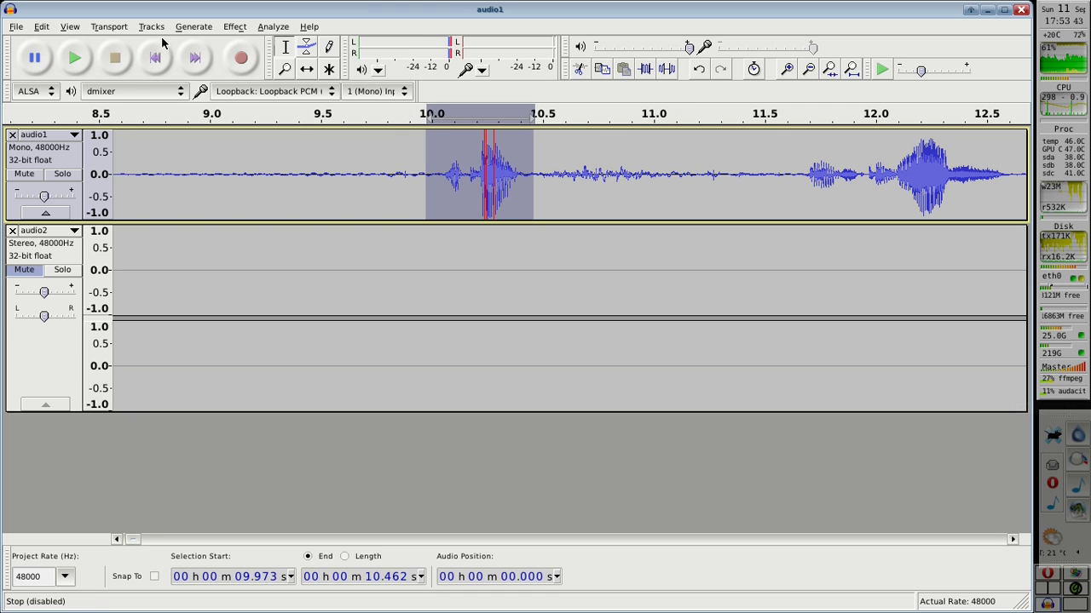
left_click(235, 26)
left_click(249, 62)
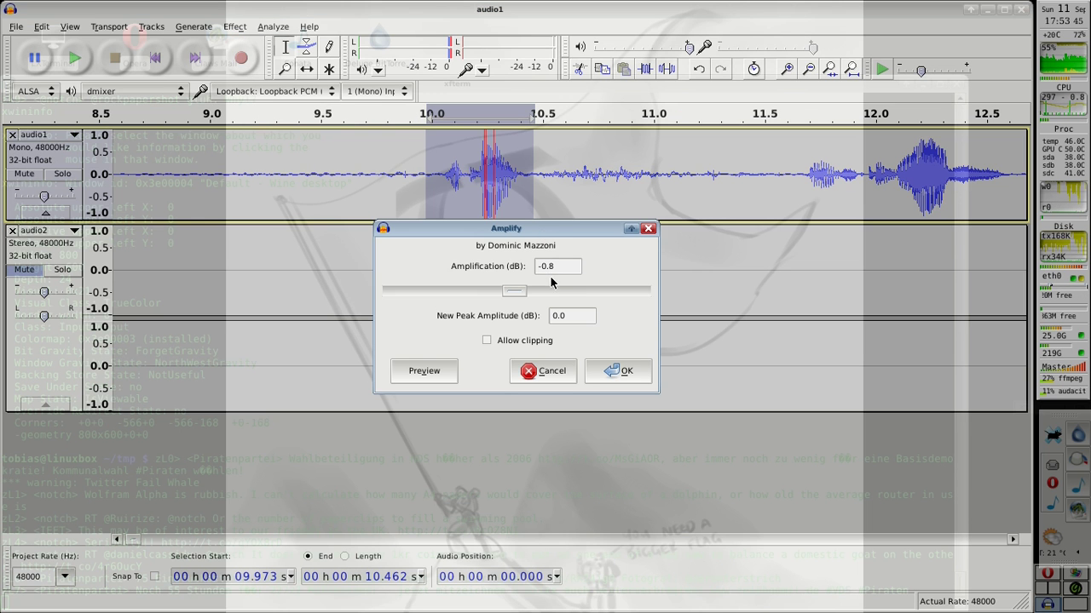
left_click_drag(516, 295, 513, 296)
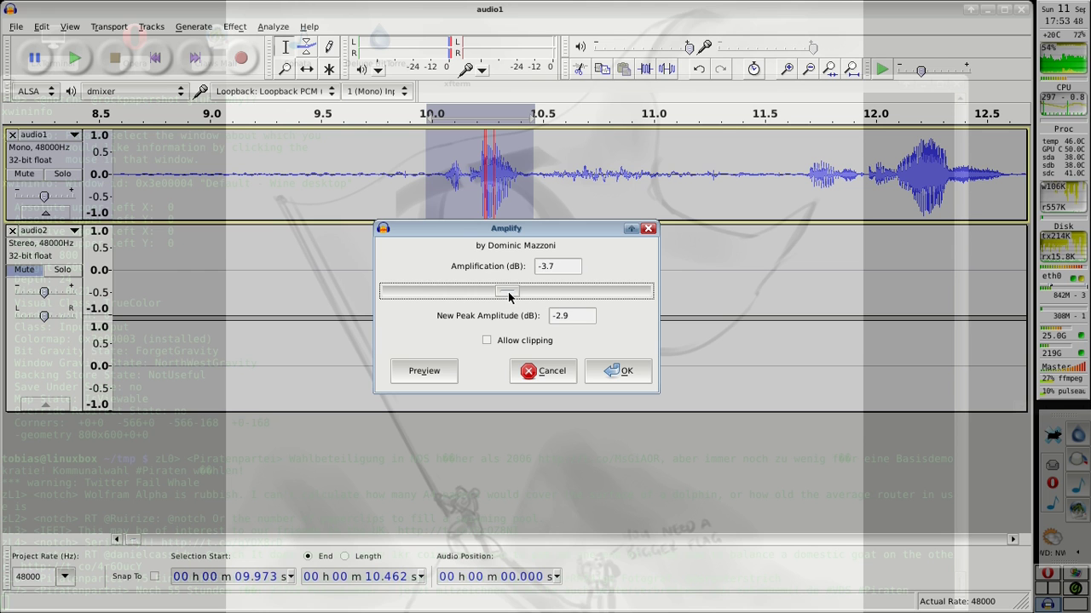
left_click(622, 371)
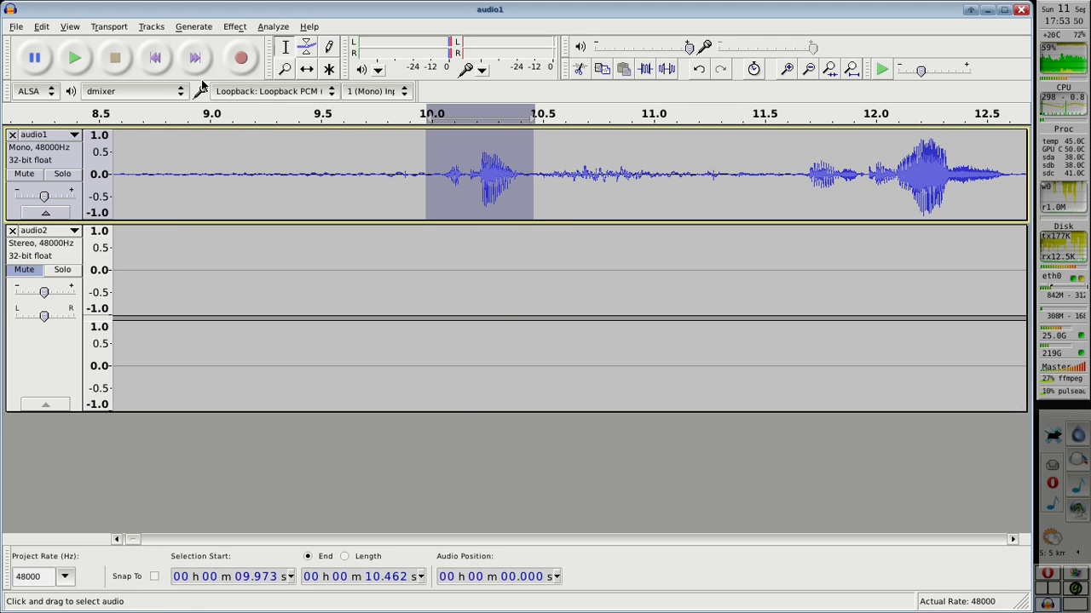
left_click(286, 69)
right_click(344, 175)
Step: Make audio1 taller, show it on a decibel scale, and zoom out to the whole track
right_click(305, 194)
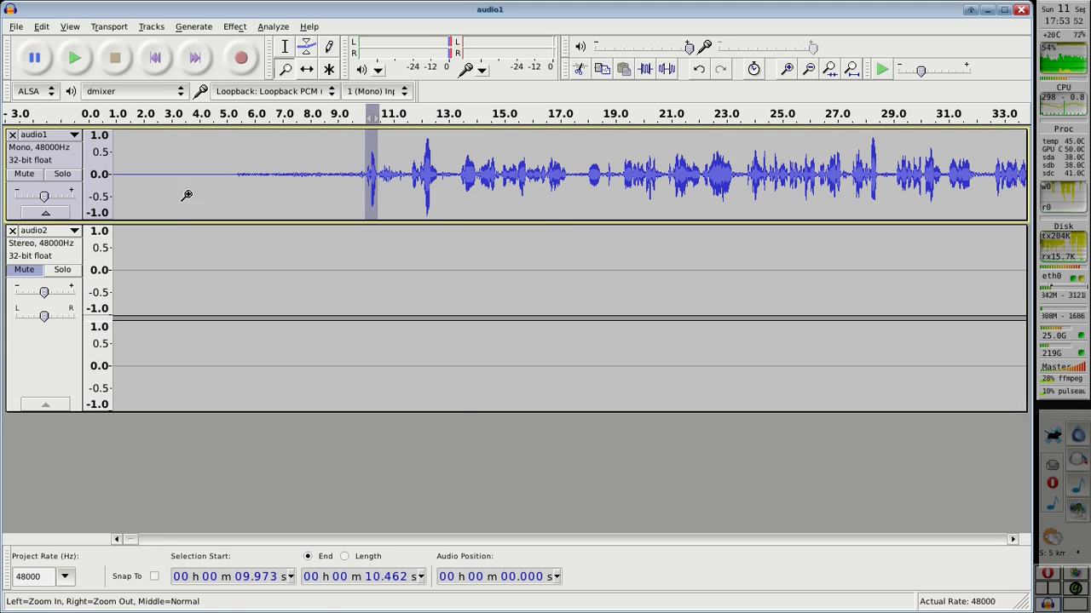
left_click_drag(121, 221, 127, 325)
left_click(43, 134)
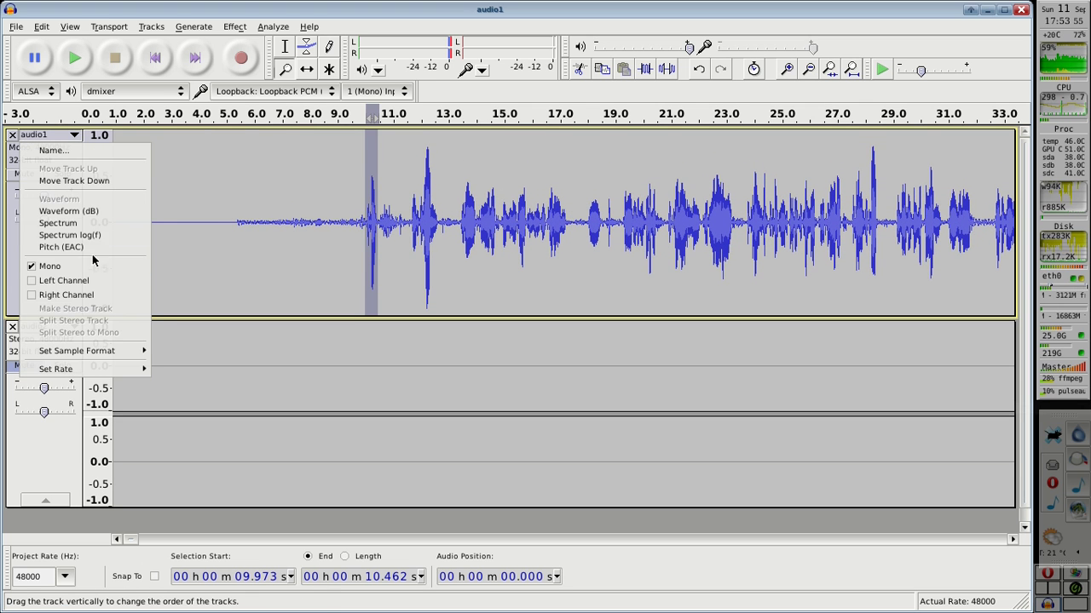
left_click(69, 210)
right_click(693, 231)
right_click(713, 224)
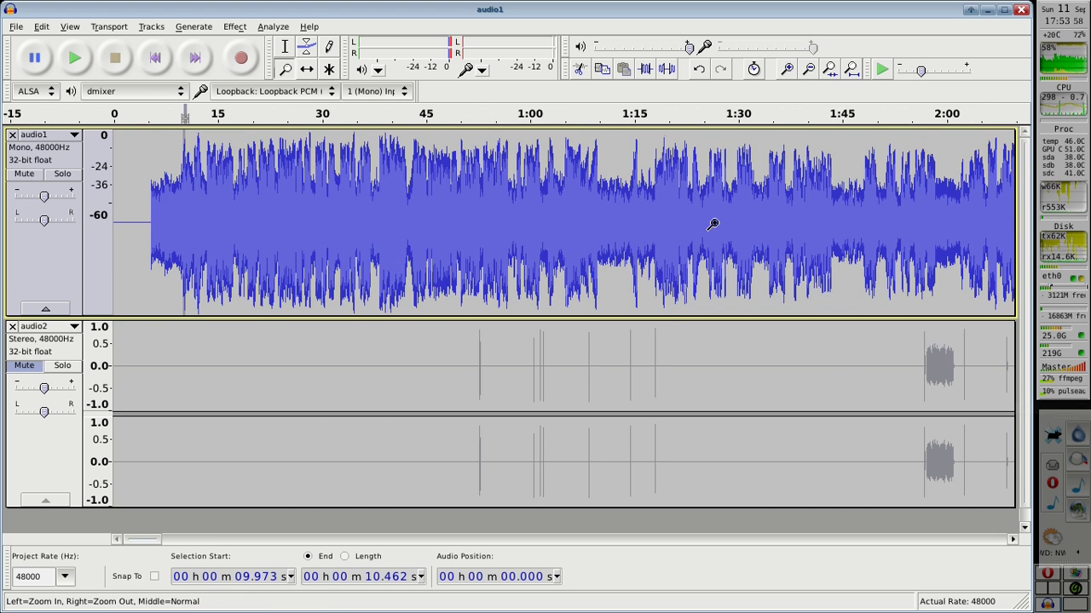
right_click(781, 214)
right_click(781, 214)
right_click(782, 214)
right_click(781, 219)
right_click(781, 219)
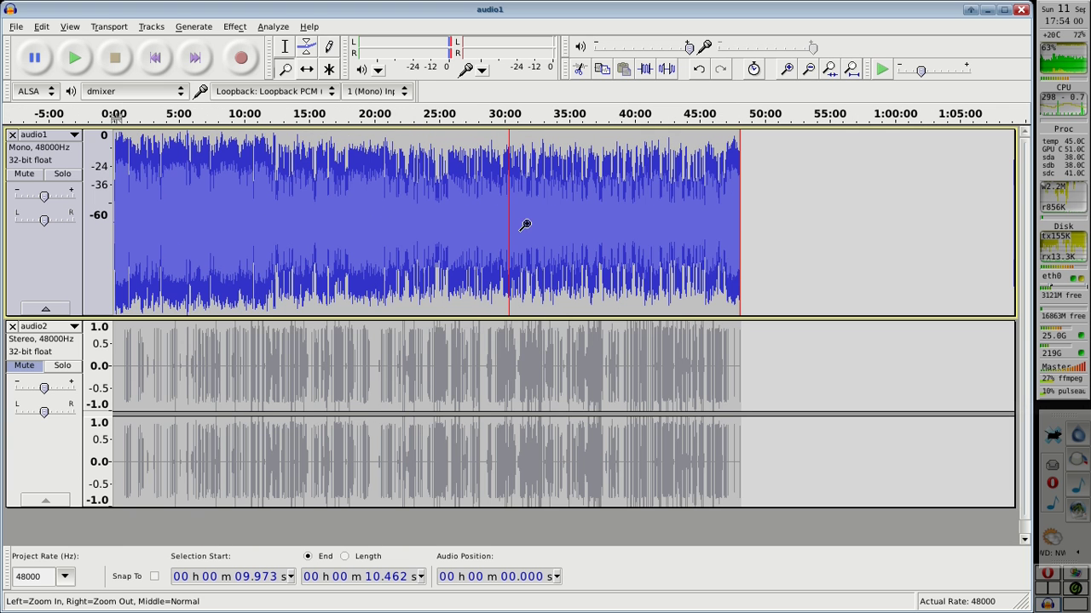
Step: Zoom in on 30:17–30:27, checking the spectrogram before returning to waveform view
left_click_drag(499, 220, 516, 214)
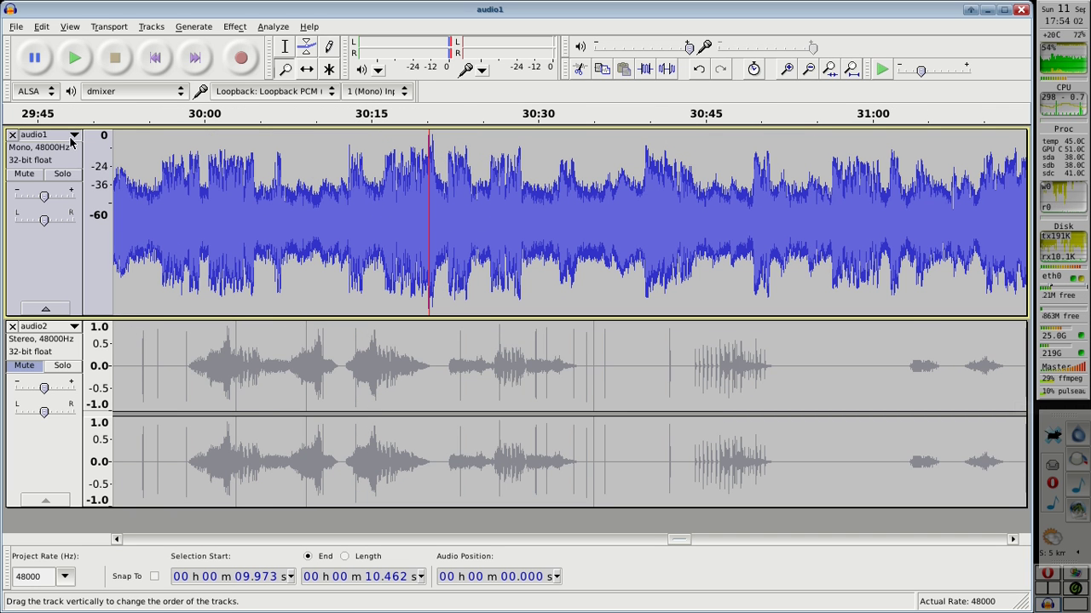
left_click(43, 135)
left_click(58, 223)
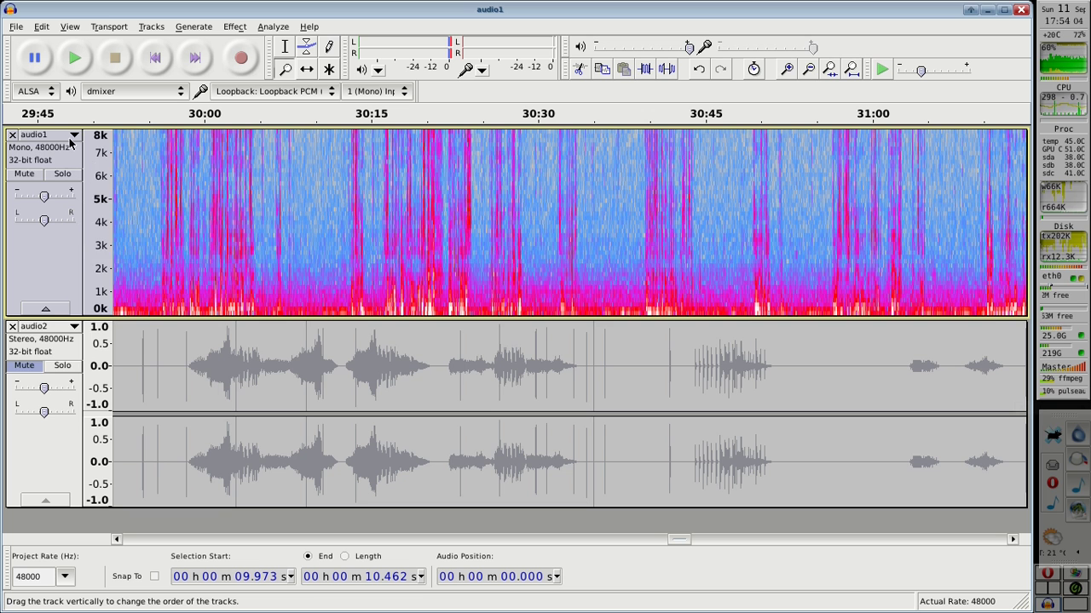
left_click(46, 135)
left_click(56, 199)
left_click_drag(404, 207, 507, 213)
Step: Play audio1 from 30:19.5, pause after the burst, and select 30:19.782–30:21.227
left_click(285, 46)
left_click(249, 202)
left_click(75, 58)
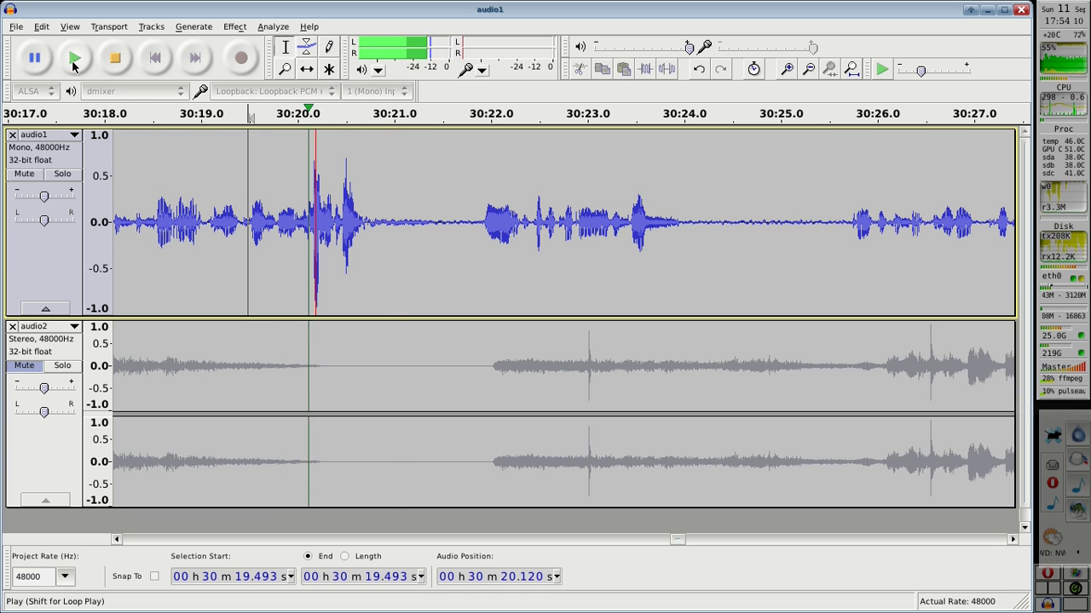
left_click(35, 57)
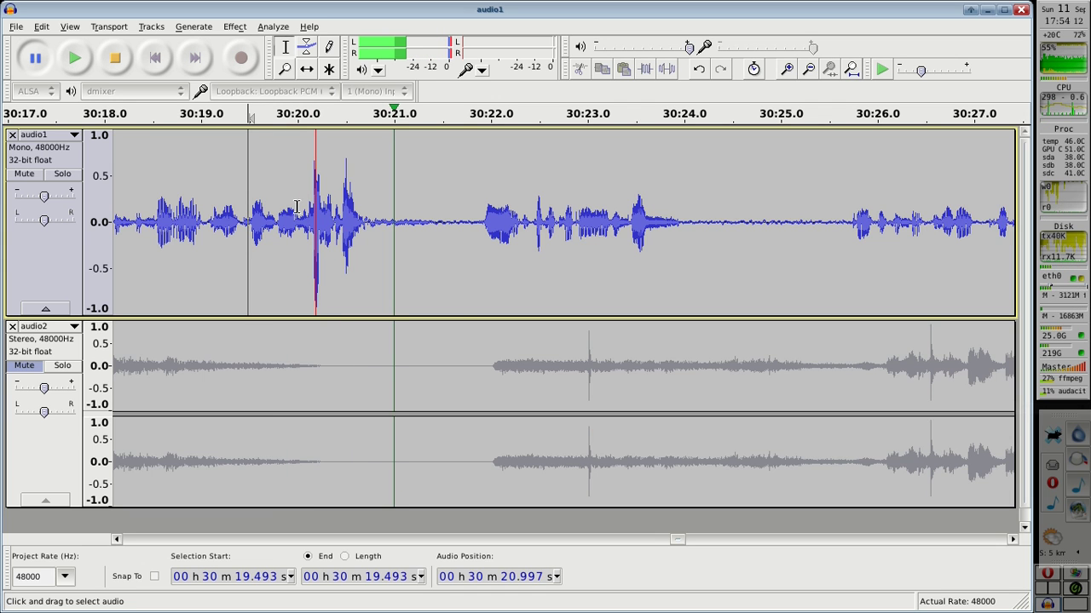
left_click_drag(276, 206, 415, 189)
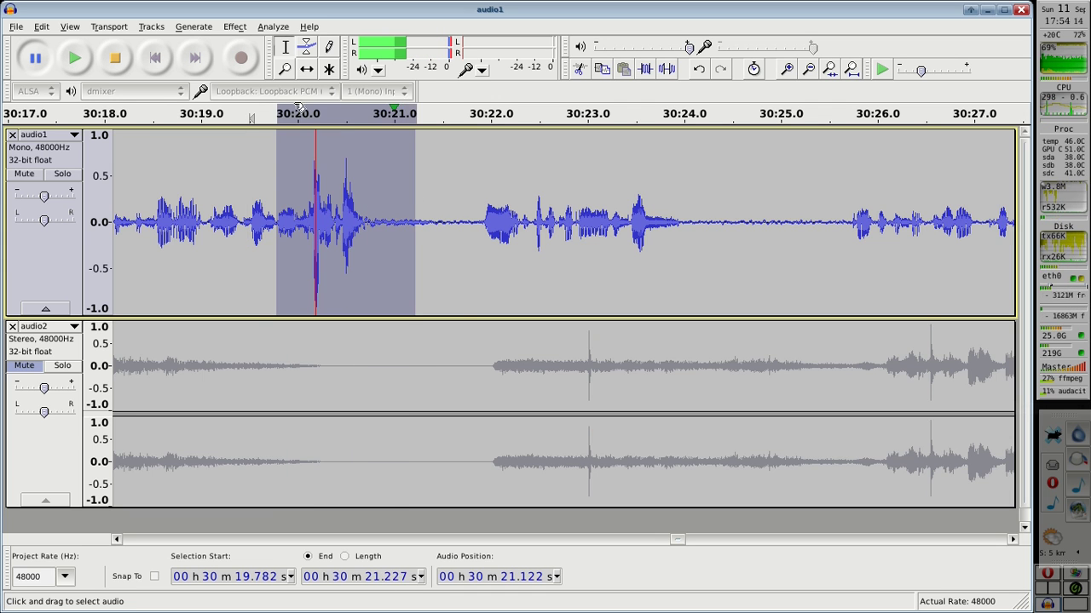
Step: Stop playback and lower the loud burst near 30:20 in audio1 with Amplify at about -3.8 dB
left_click(115, 58)
left_click(234, 26)
left_click(247, 56)
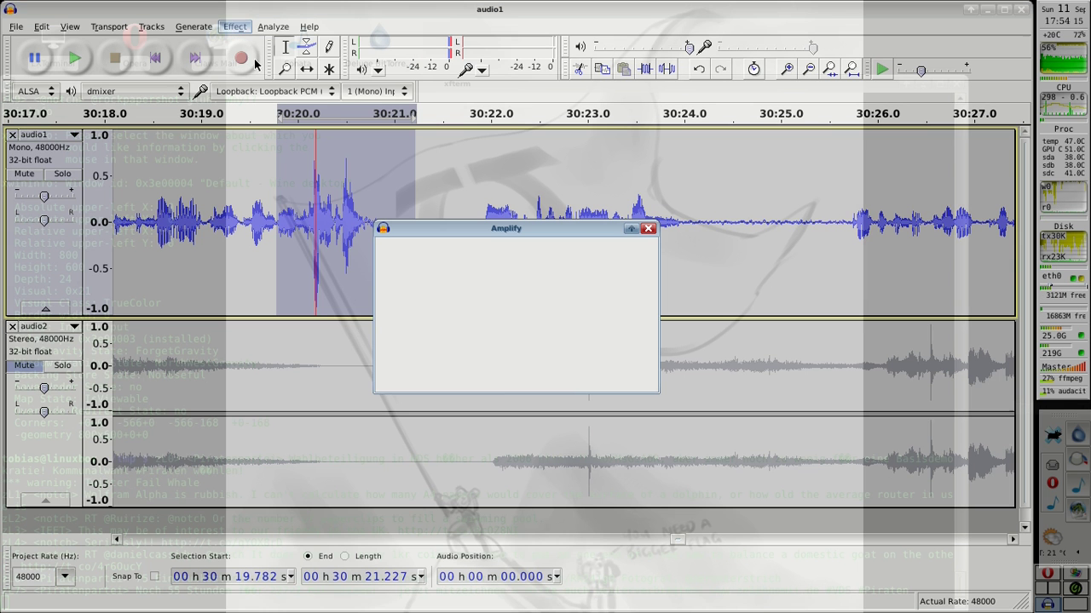
left_click_drag(510, 294, 509, 295)
left_click(619, 370)
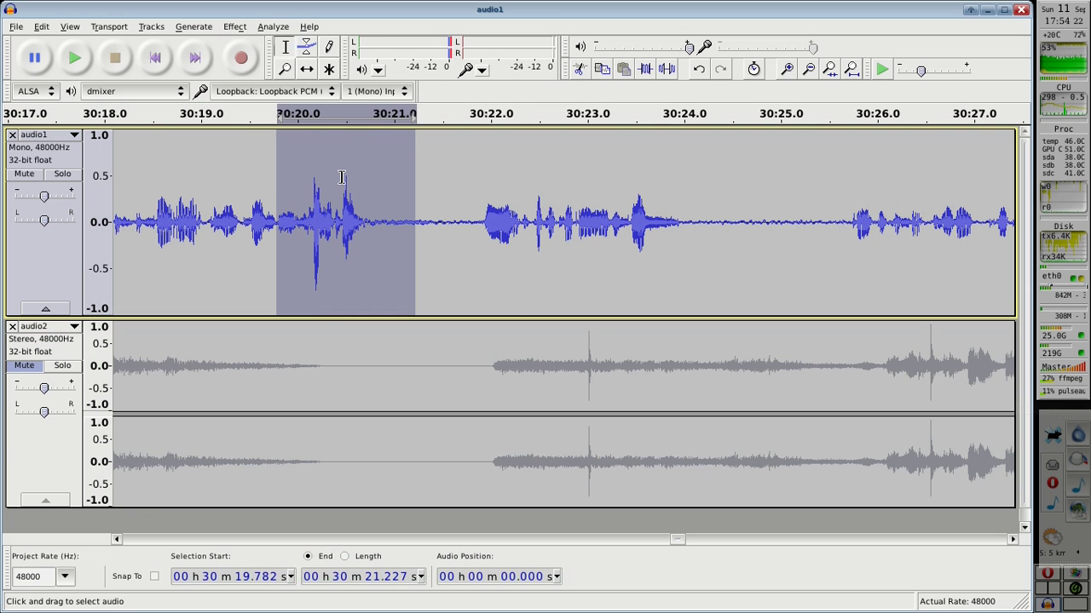
Step: Zoom the timeline out and fit the whole project in the window
left_click(285, 68)
right_click(347, 200)
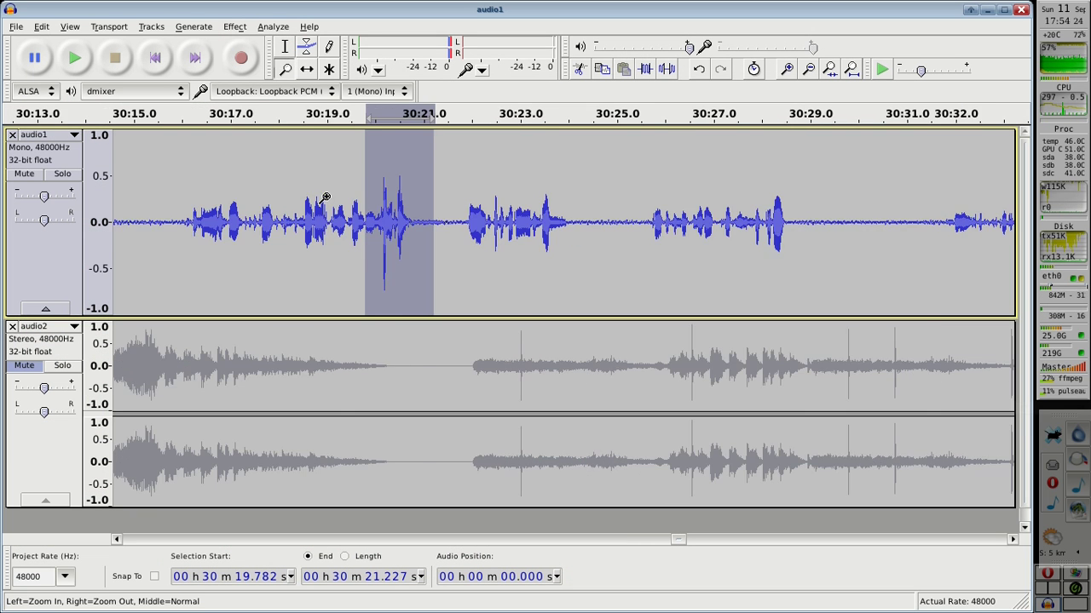
right_click(347, 200)
right_click(332, 202)
right_click(373, 226)
right_click(372, 227)
right_click(312, 211)
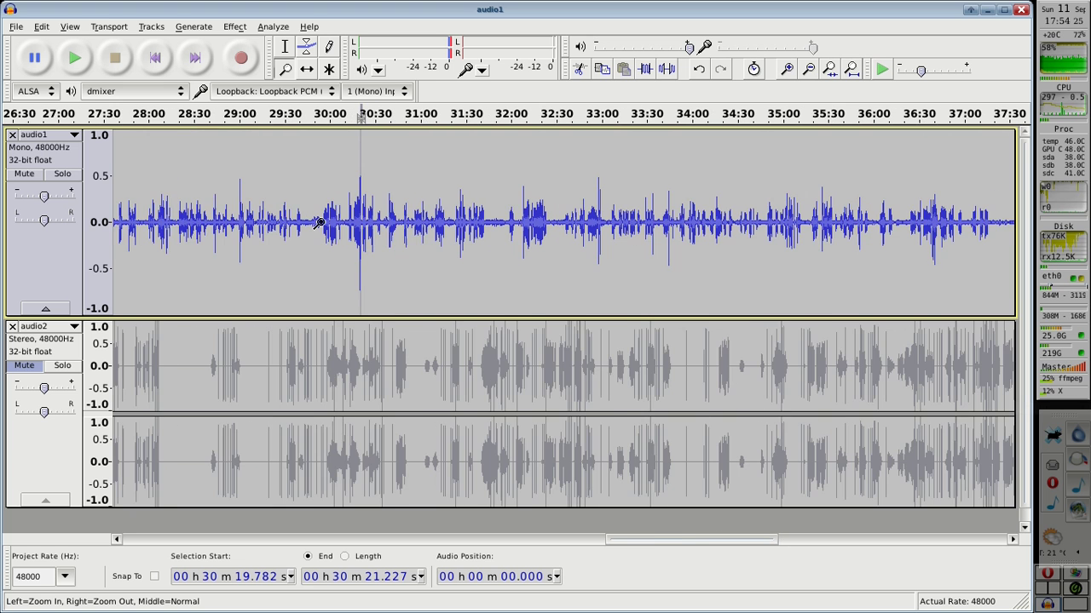
left_click_drag(282, 210, 285, 209)
right_click(340, 226)
right_click(341, 227)
right_click(340, 227)
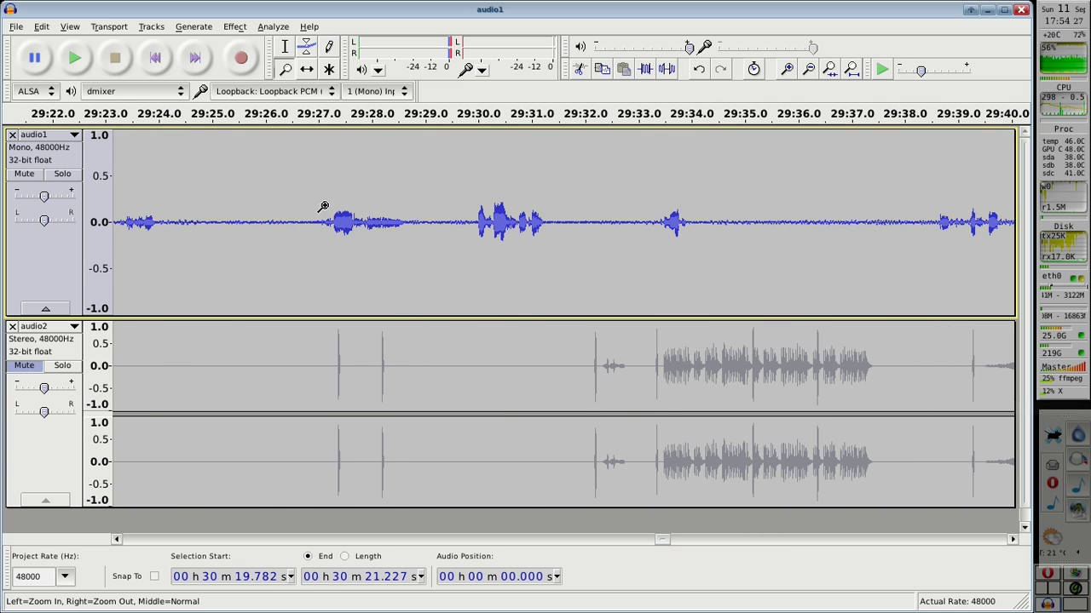
left_click(70, 27)
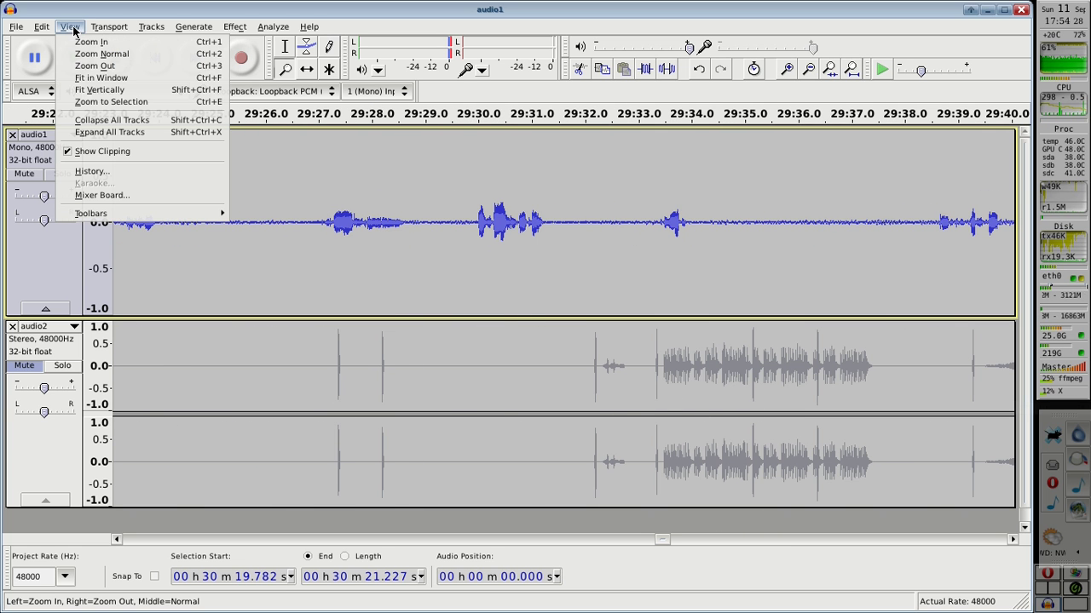
left_click(76, 79)
key("F1")
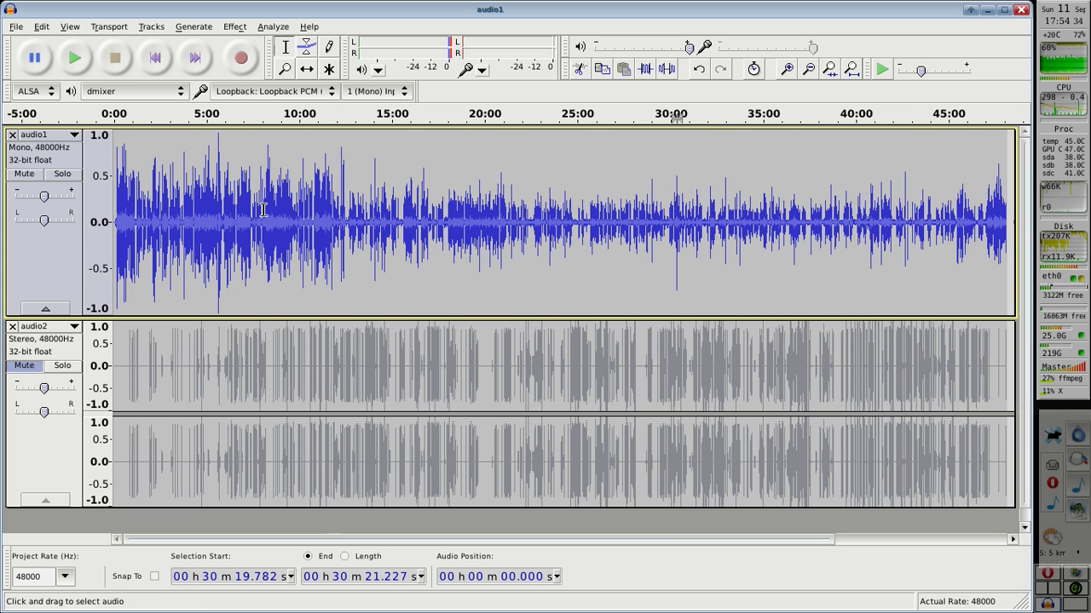
left_click_drag(451, 219, 493, 224)
left_click(237, 28)
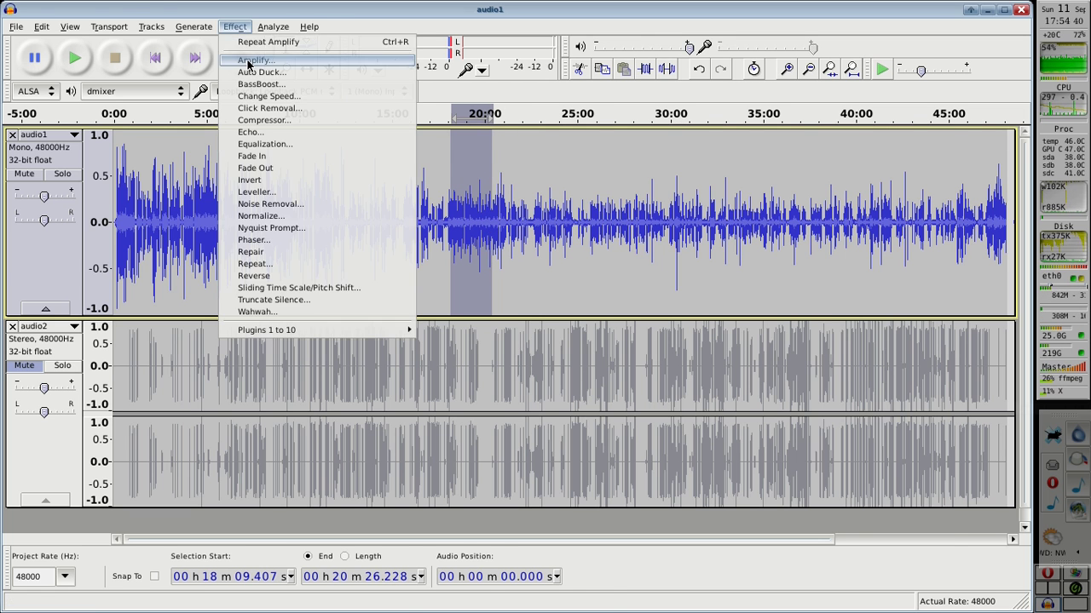
left_click(246, 60)
left_click(544, 370)
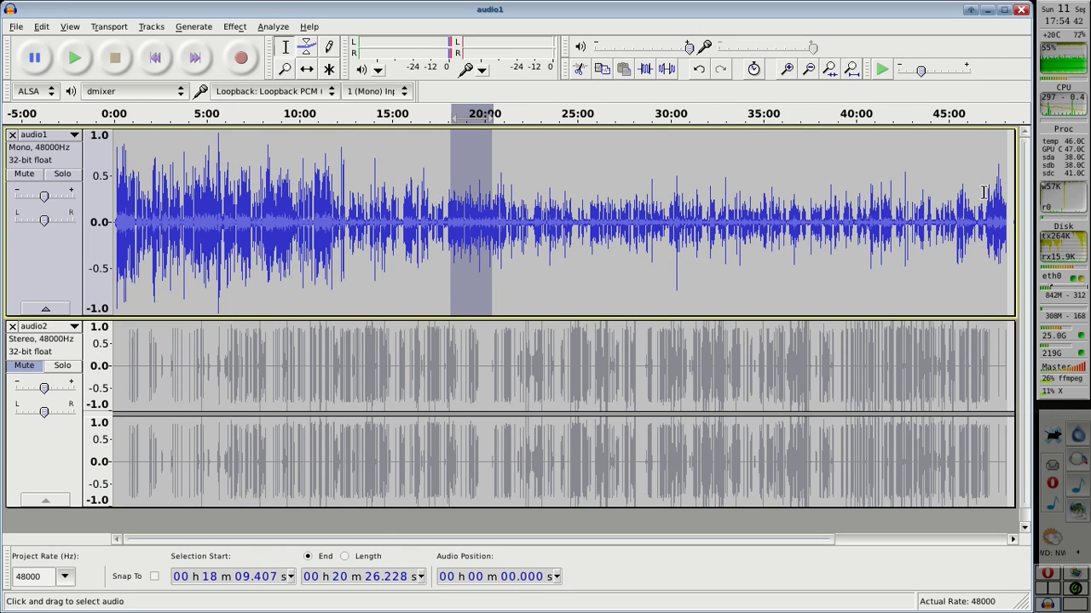
left_click_drag(1012, 188, 101, 191)
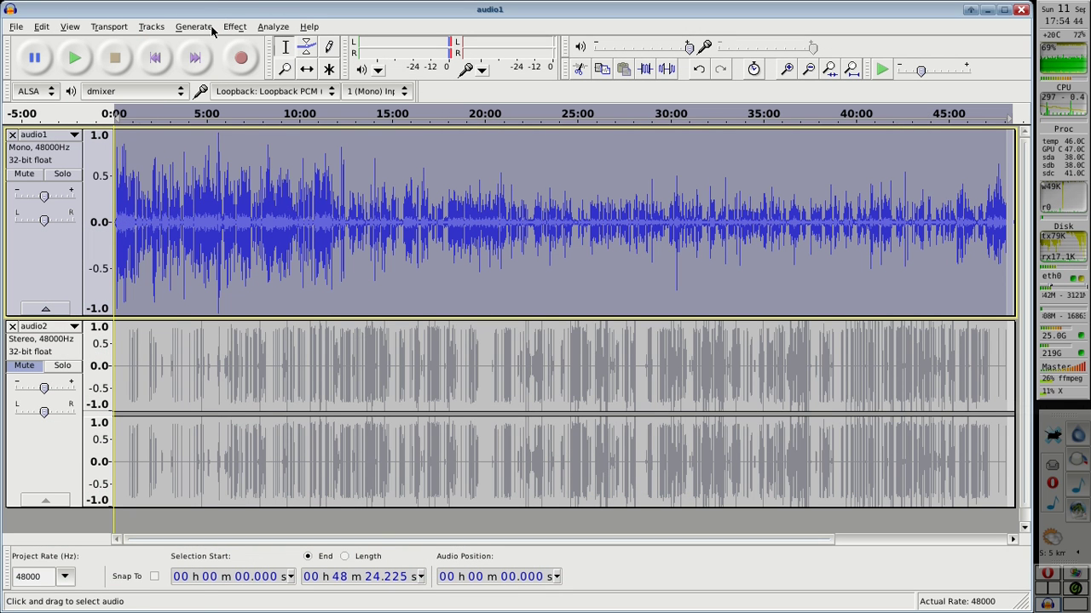
left_click(284, 68)
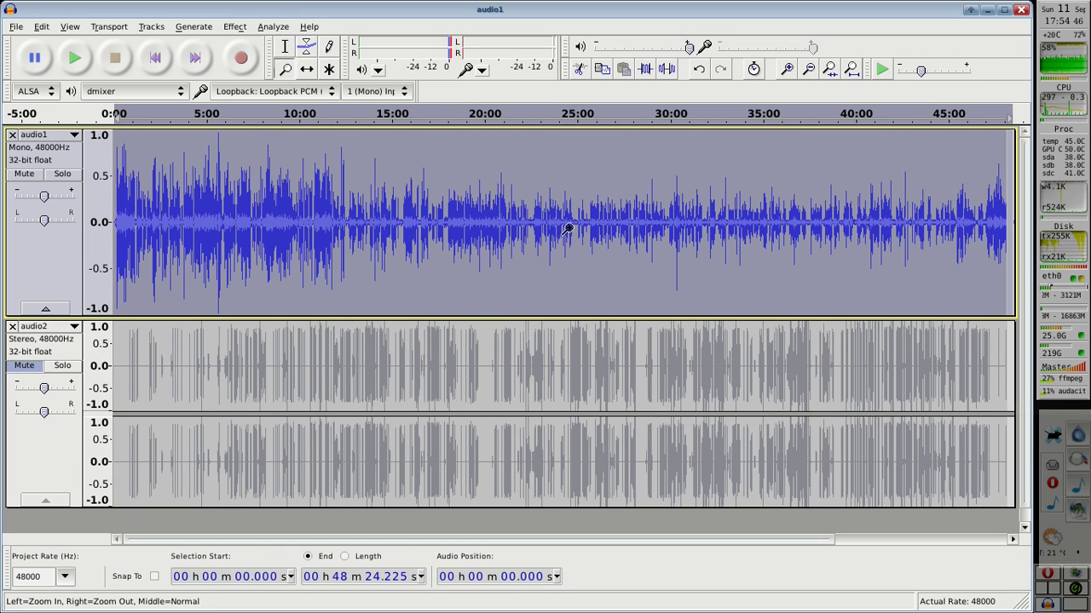
left_click_drag(557, 222, 588, 220)
left_click(285, 46)
left_click_drag(450, 183, 572, 184)
left_click(234, 27)
left_click(256, 57)
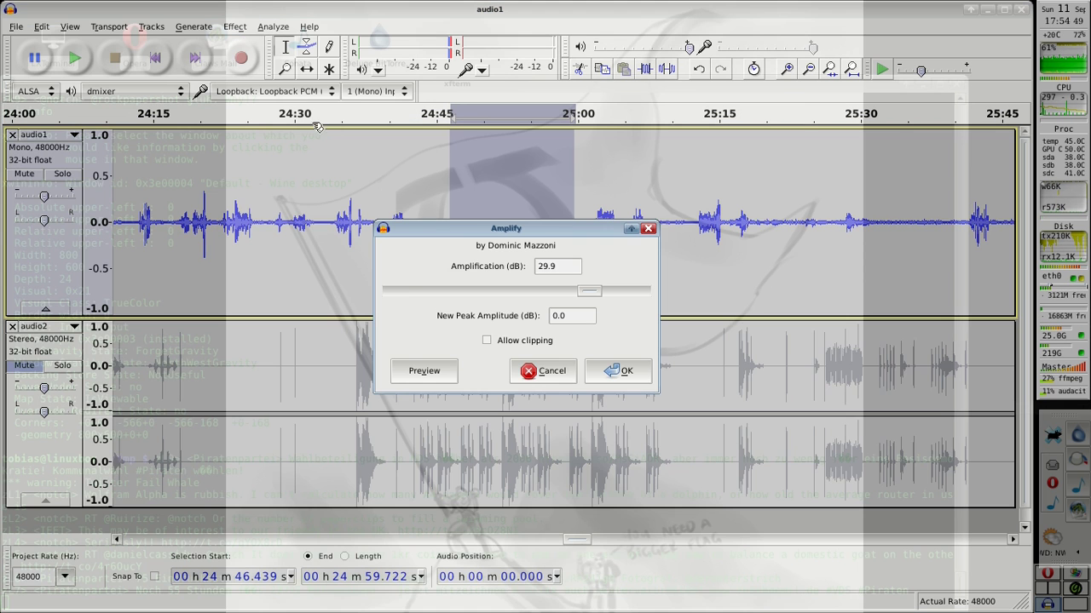
left_click(552, 370)
left_click(285, 68)
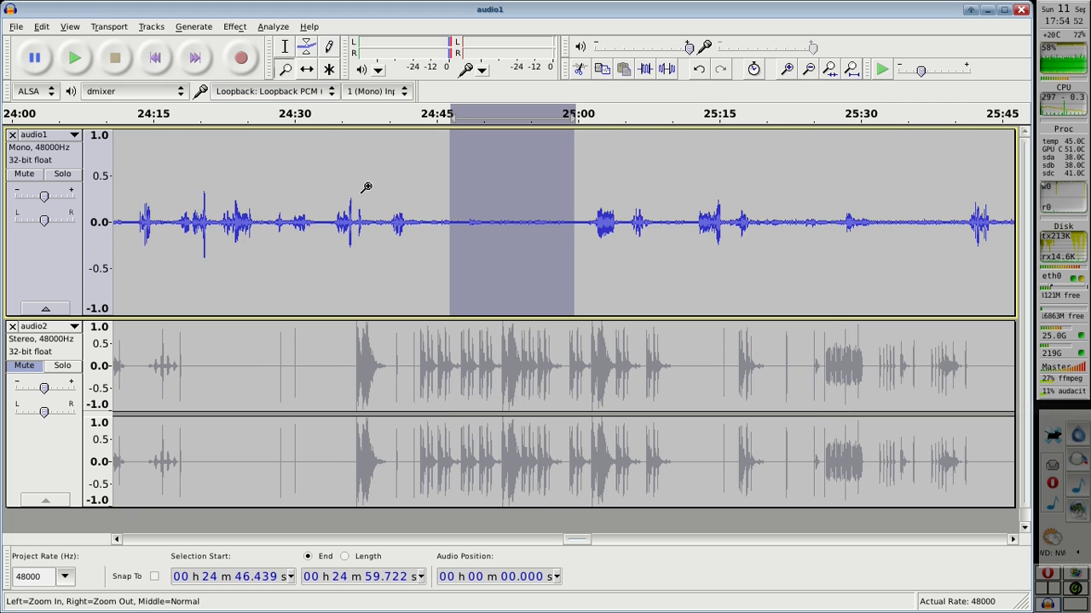
right_click(313, 213)
right_click(314, 213)
right_click(235, 213)
right_click(234, 213)
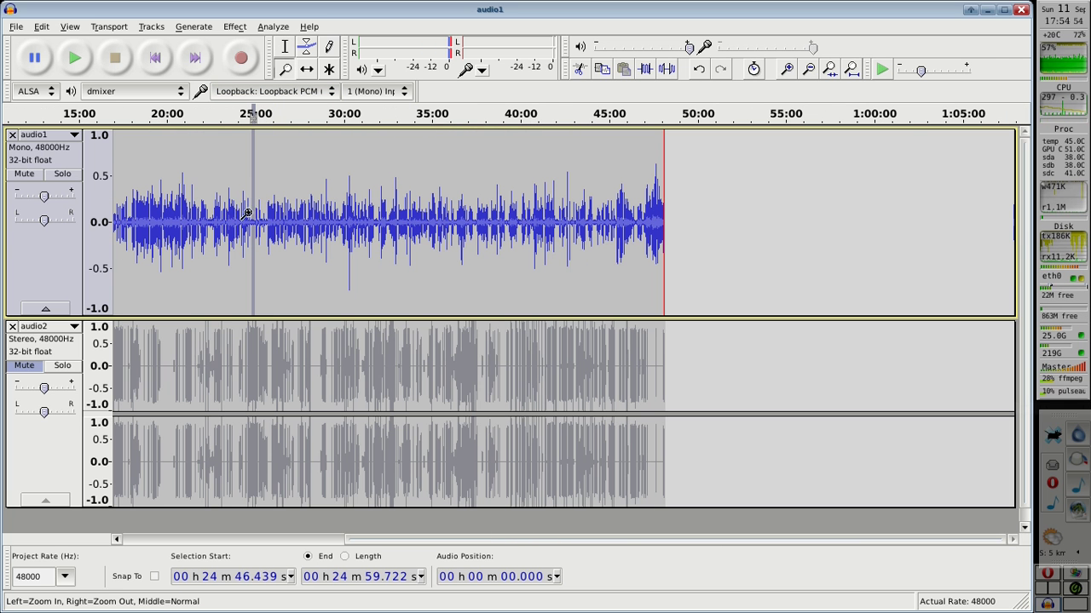
left_click_drag(440, 540, 115, 512)
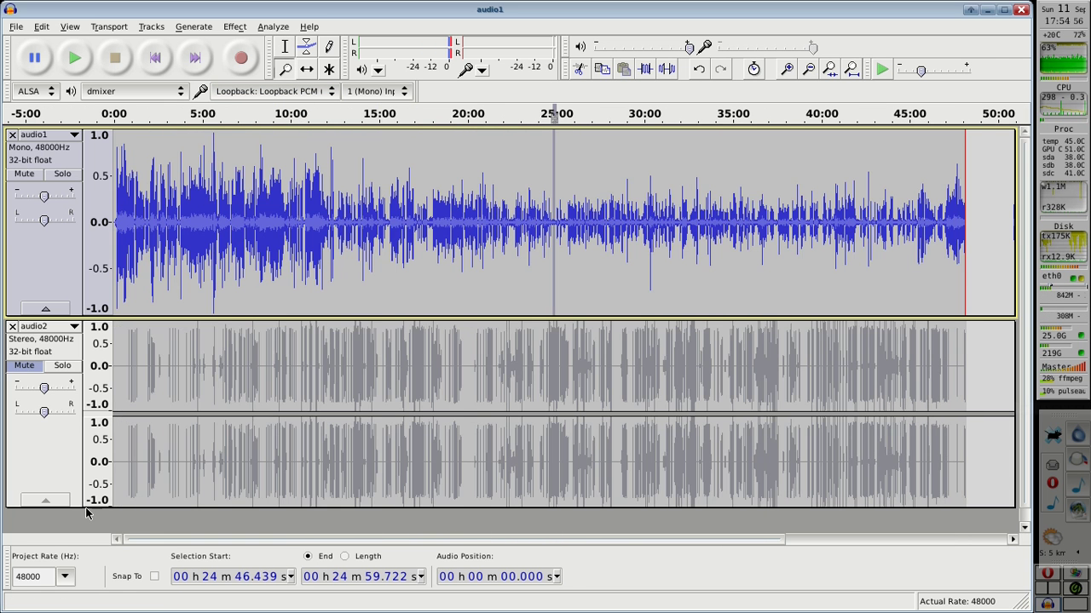
left_click(286, 47)
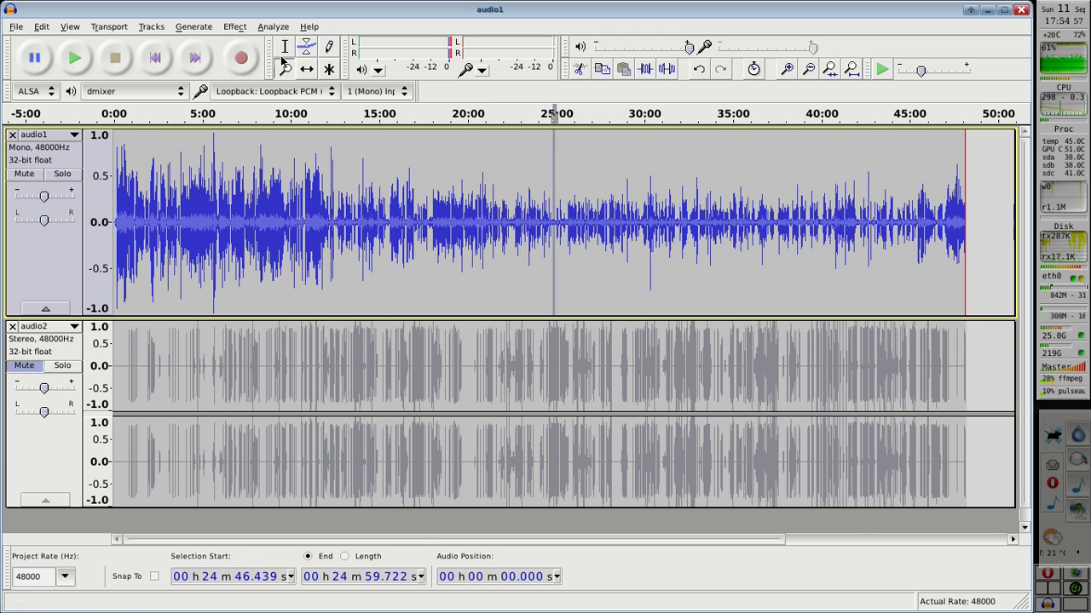
left_click_drag(981, 228, 815, 217)
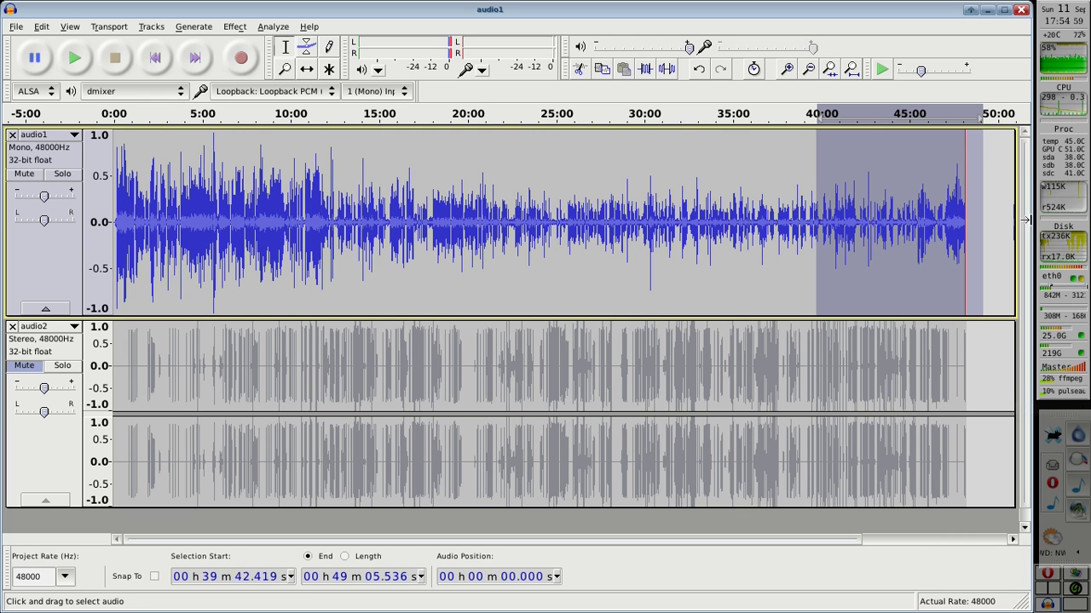
left_click(975, 207)
left_click(964, 207)
left_click_drag(965, 207, 113, 213)
left_click(980, 207)
left_click(973, 205)
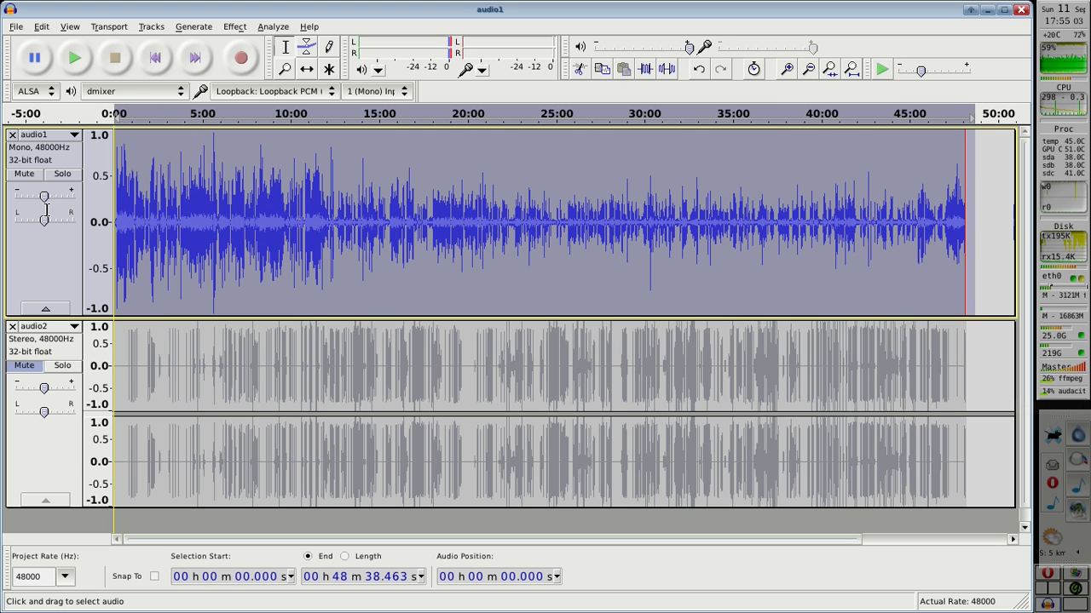
Step: Compress audio1 from 0:00 to 48:38 at -6 dB threshold, -25 dB noise floor, then switch to xterm
left_click(234, 27)
left_click(263, 119)
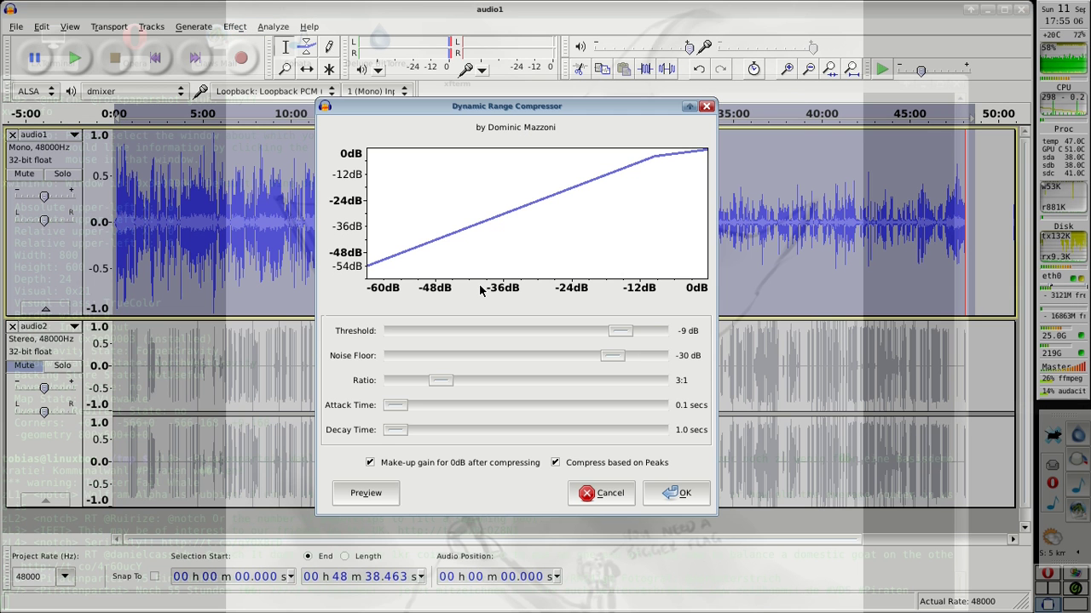
left_click_drag(625, 332, 628, 359)
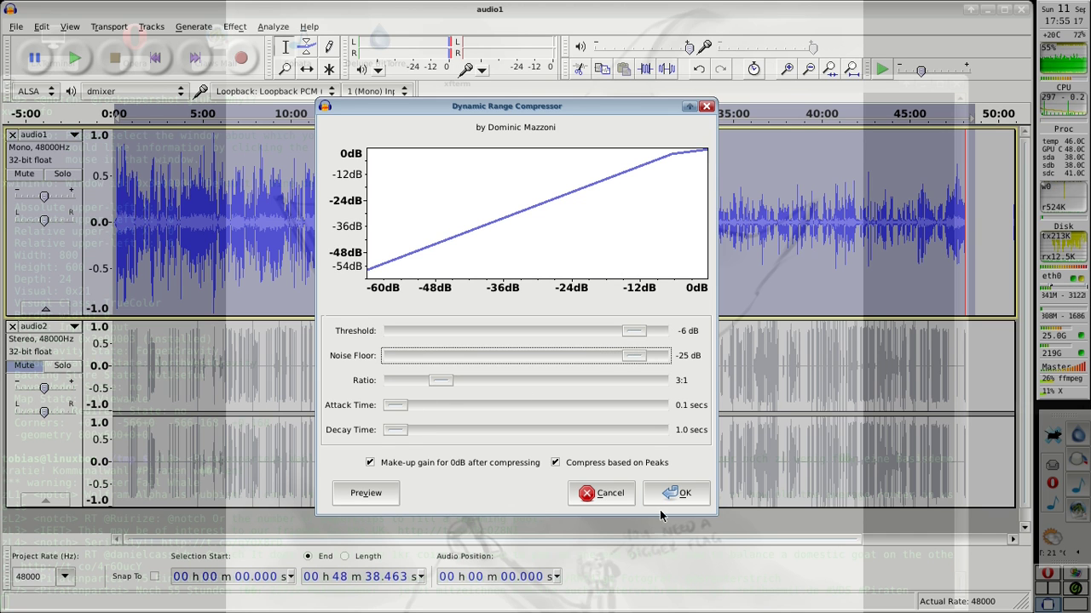
left_click(669, 492)
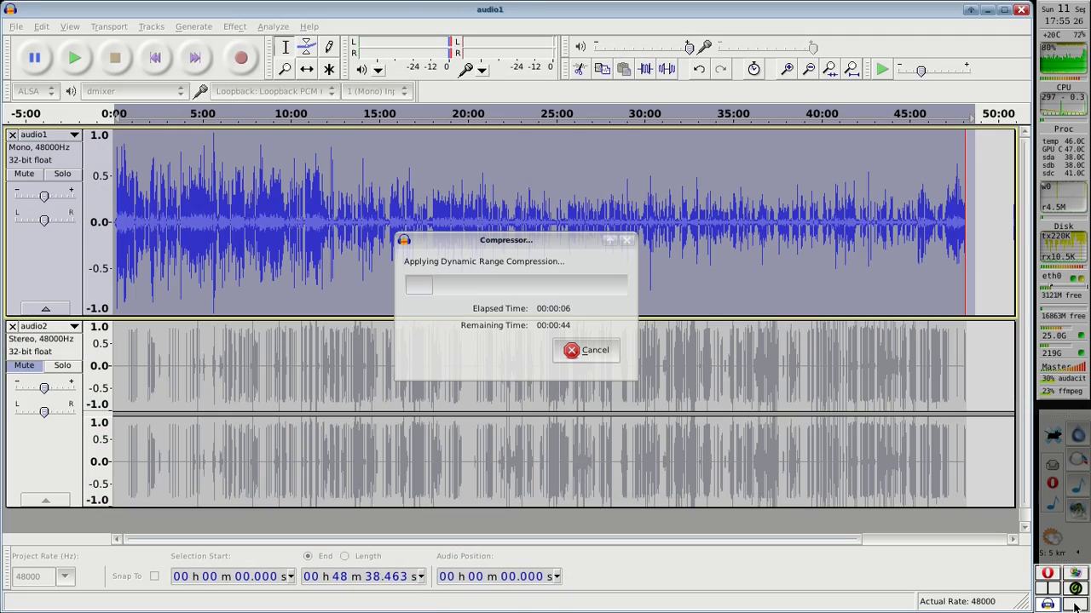
left_click(1076, 605)
Step: Scroll up to reveal the earlier ffmpeg capture command, then open PulseAudio Volume Control and reposition it
scroll(372, 356, "up", 8)
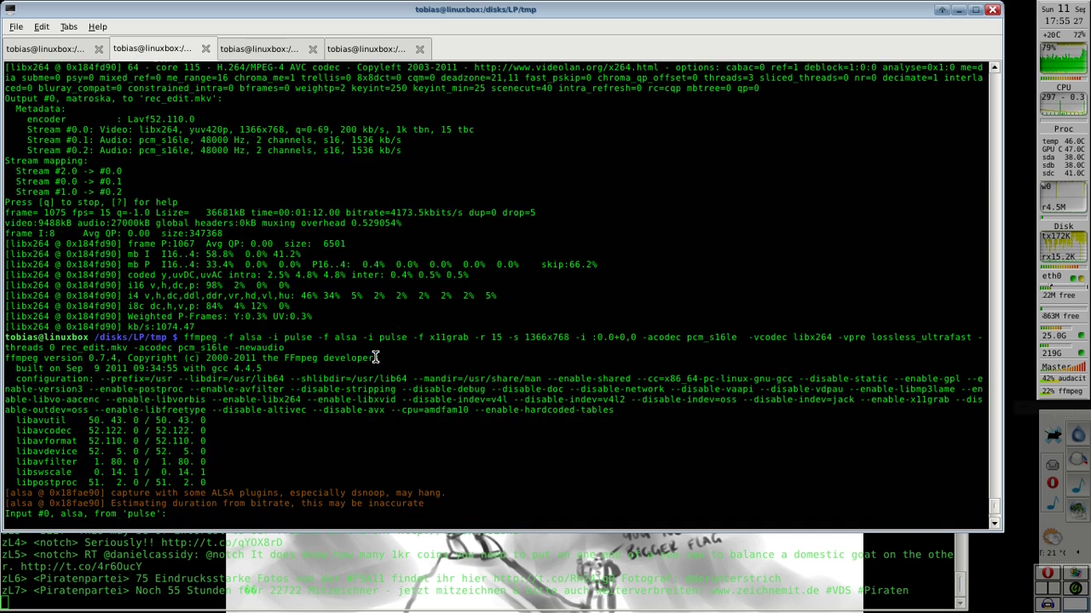
left_click_drag(180, 232, 285, 243)
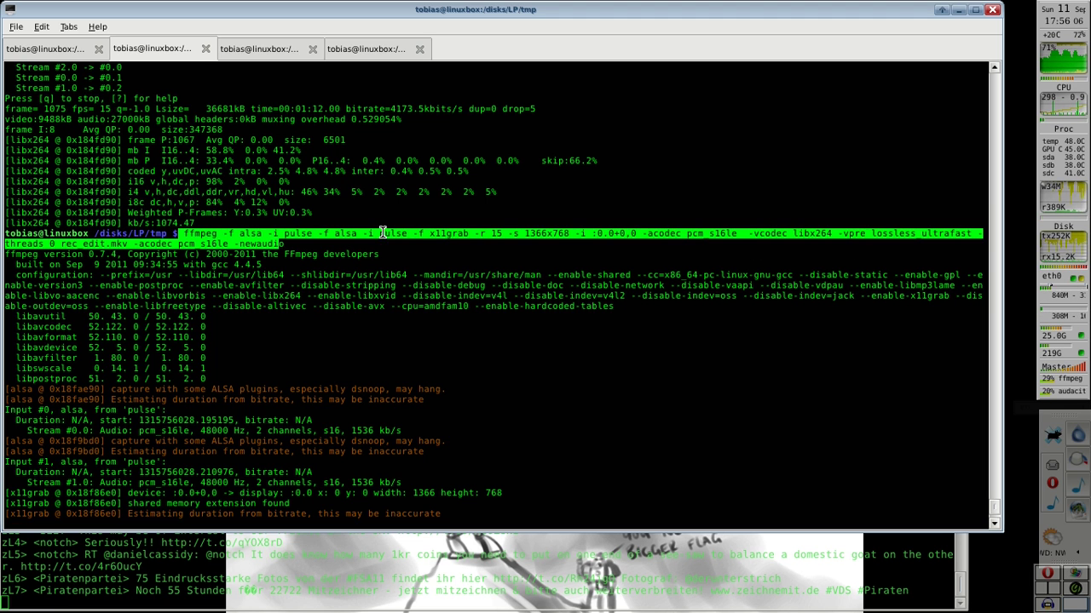
left_click(344, 277)
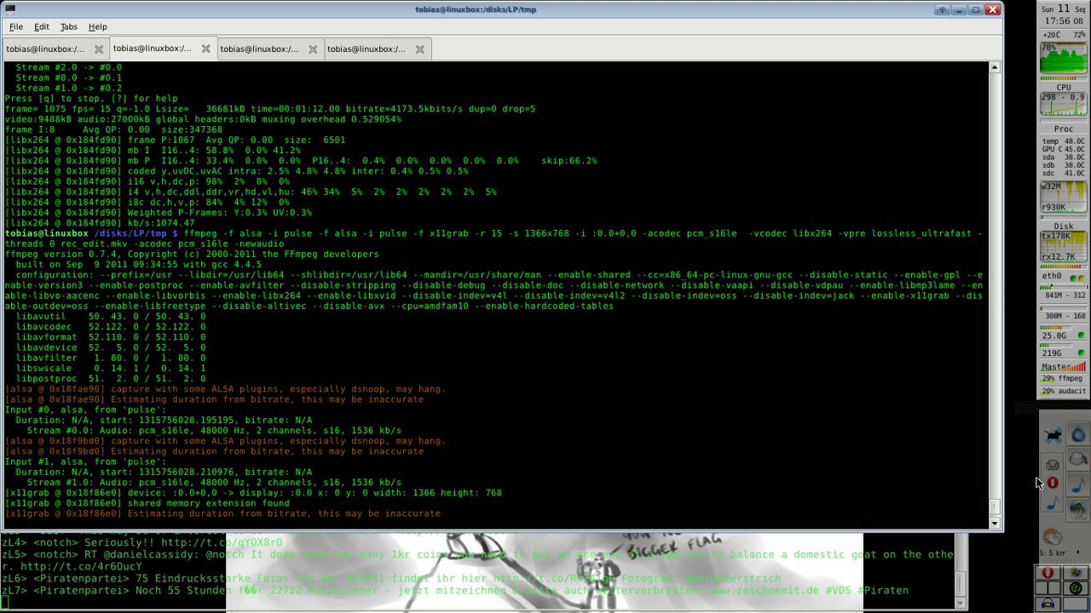
left_click(1075, 463)
left_click_drag(607, 166, 335, 116)
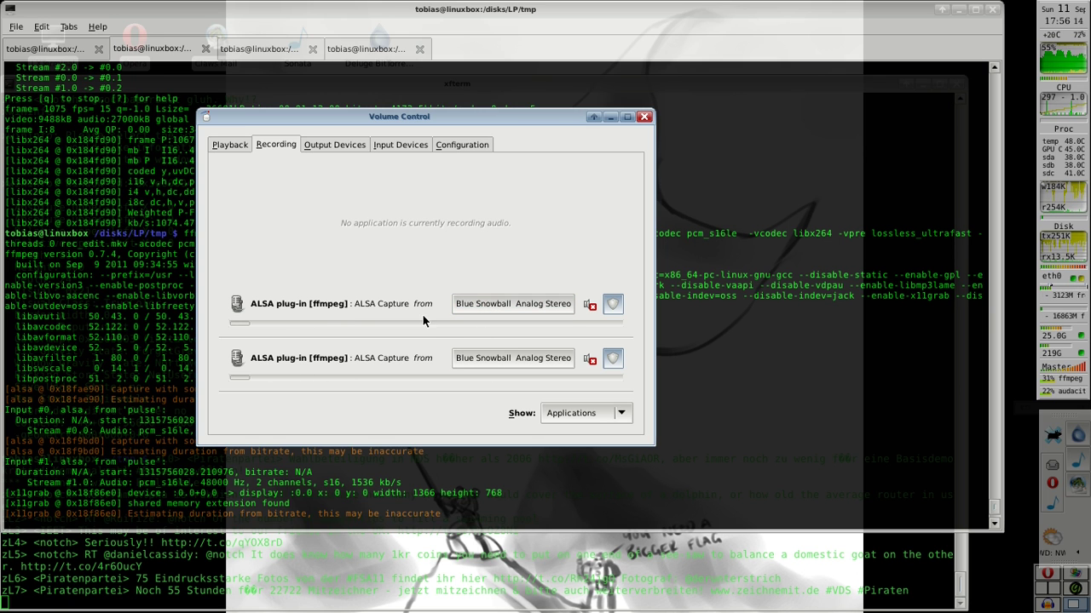
Step: Keep Blue Snowball Analog Stereo as the first capture stream's source, minimize Volume Control, and return to Audacity
left_click(513, 303)
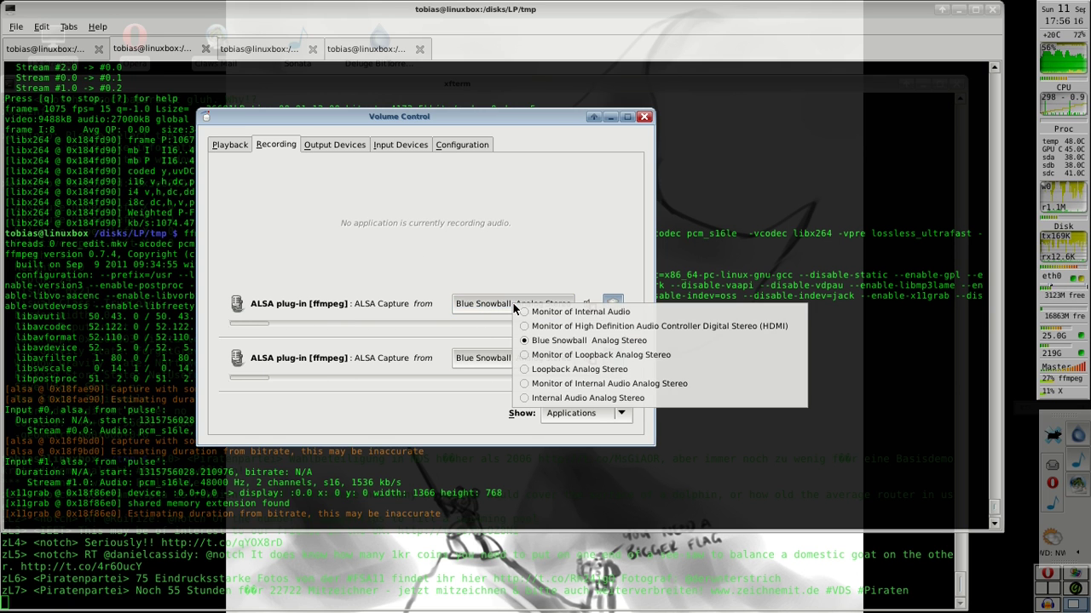
left_click(561, 343)
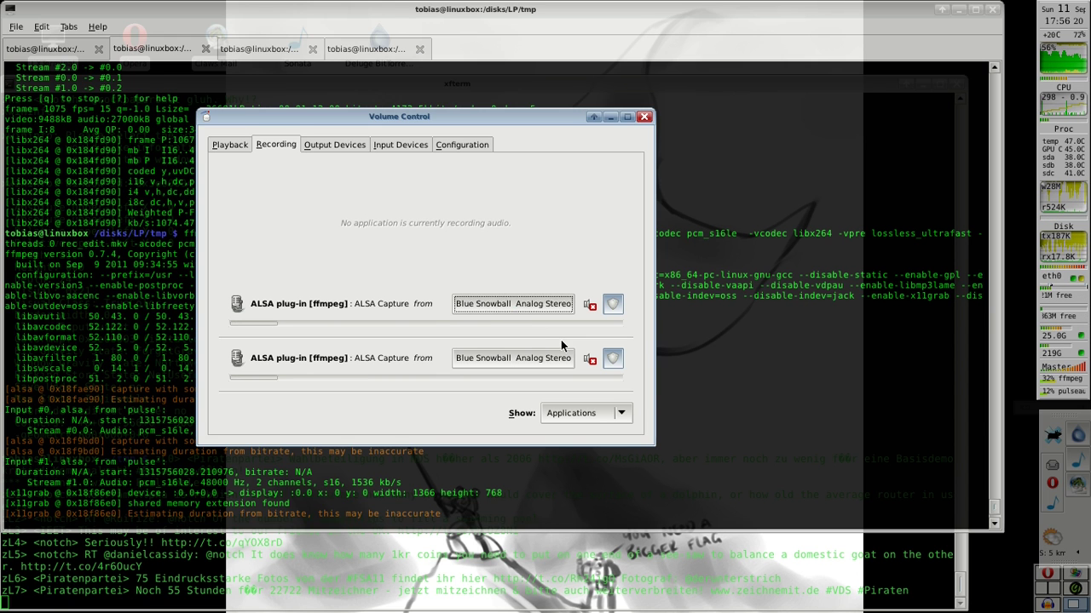
left_click(611, 118)
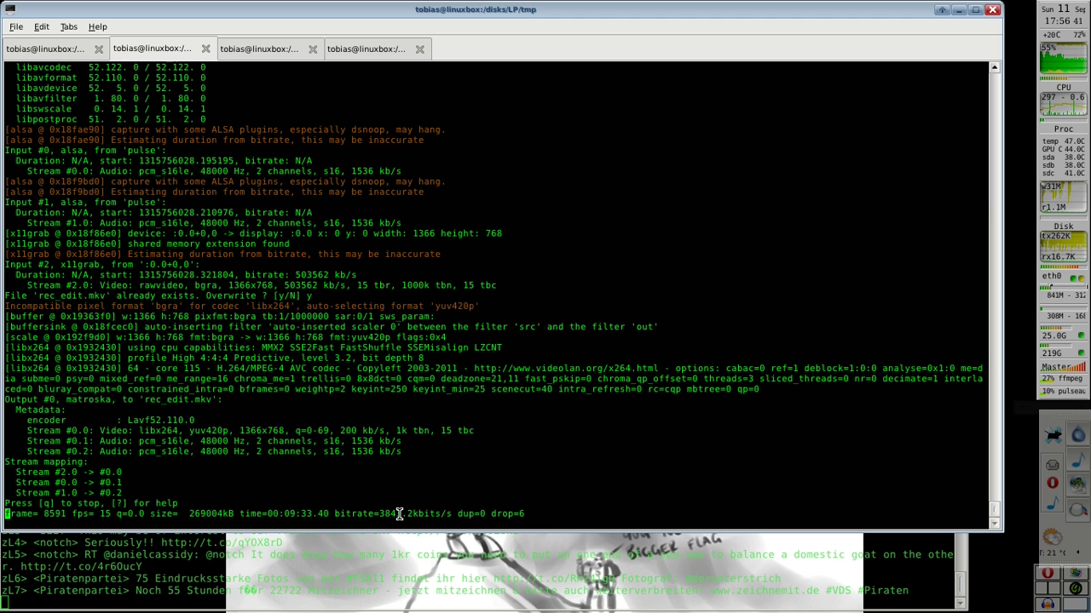
left_click(1052, 605)
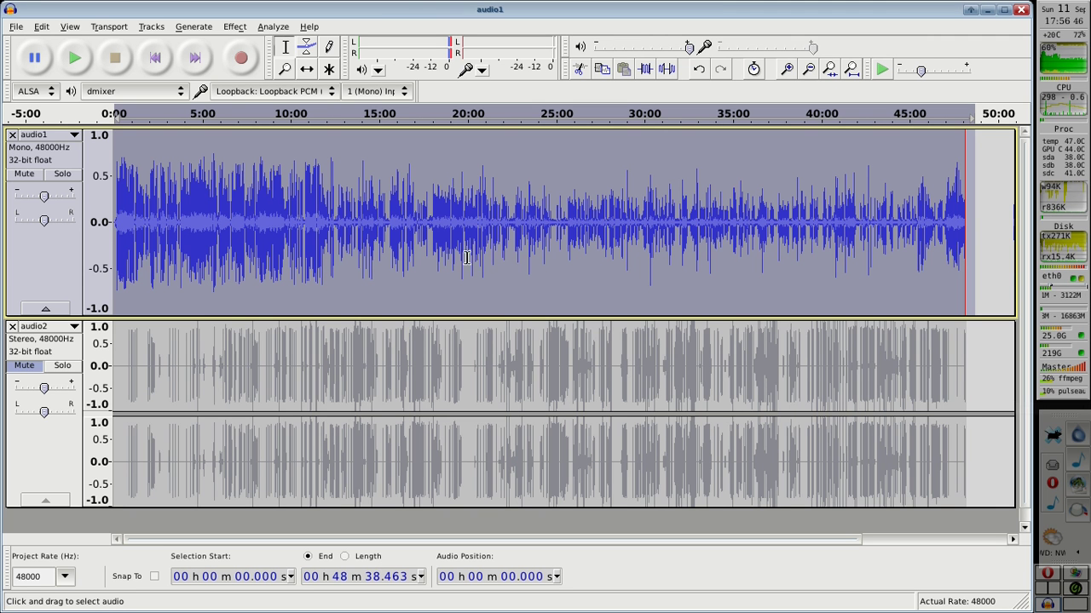
Step: Select 25:48–27:20 of audio1 and check Amplify, closing it without changes
left_click(399, 248)
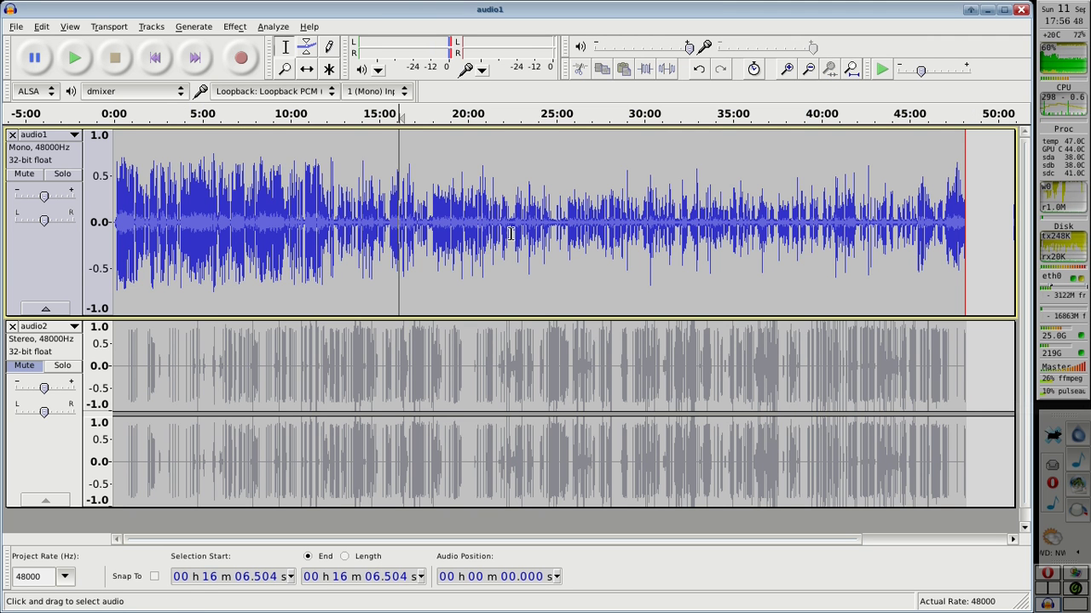
left_click(605, 214)
left_click_drag(569, 218, 596, 218)
left_click(234, 27)
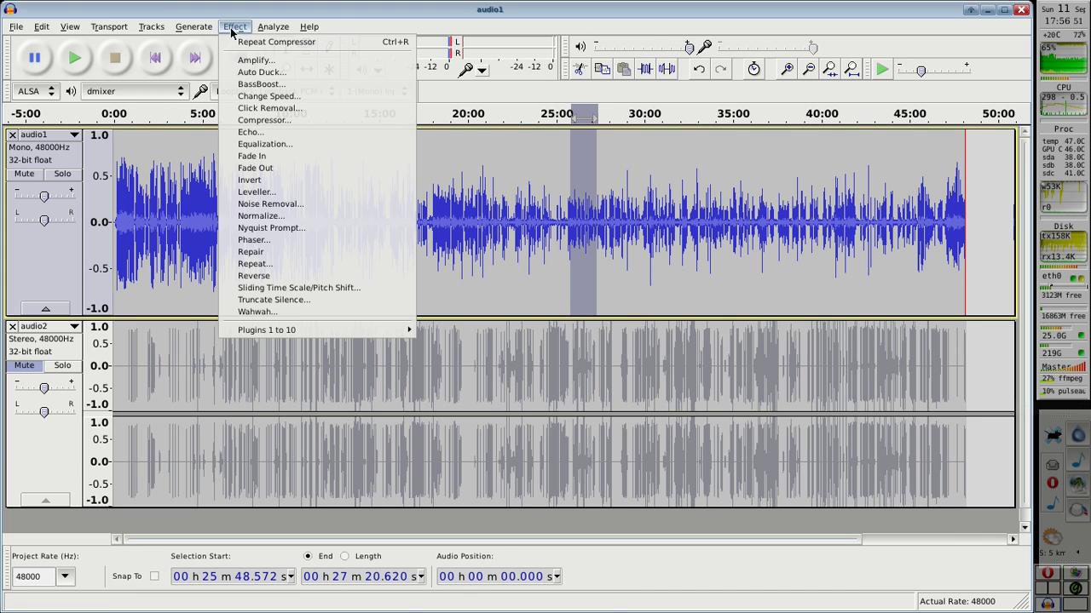
left_click(256, 63)
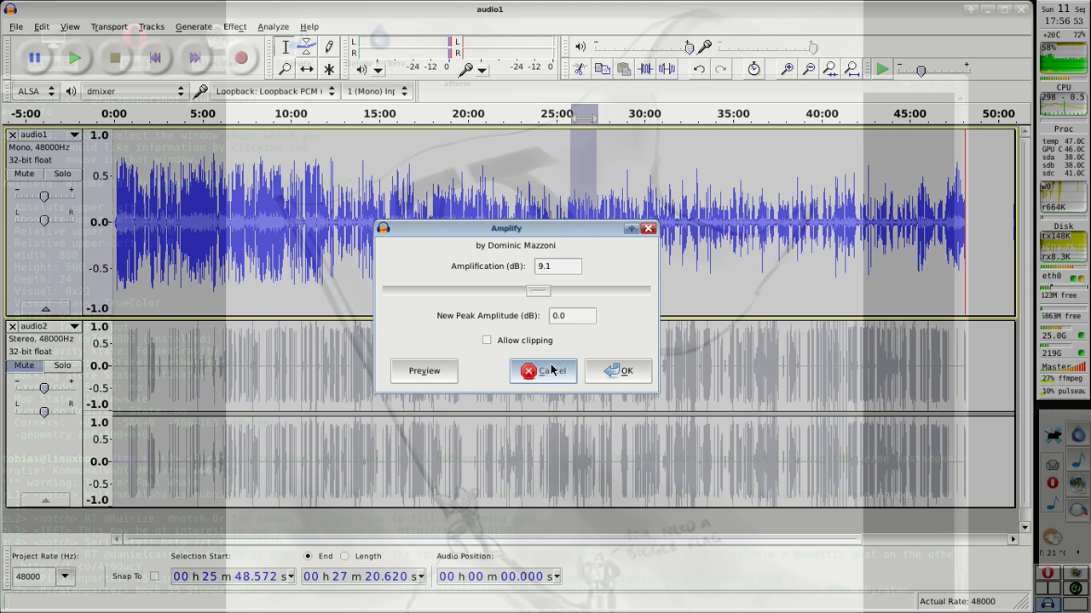
left_click(551, 370)
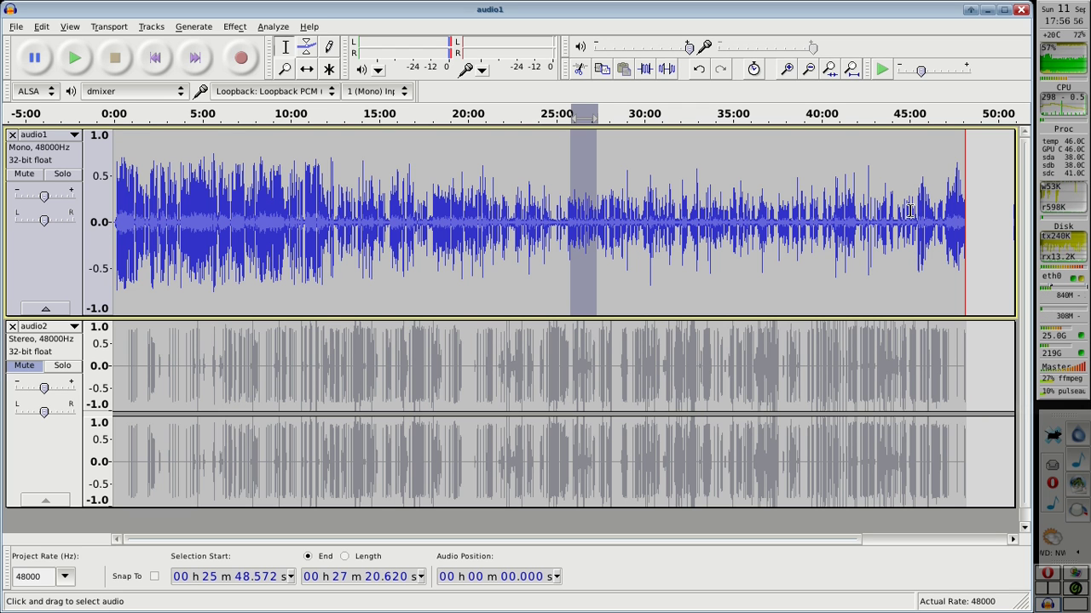
Step: Compress the whole audio1 clip at -8 dB threshold and 2.5:1 ratio
left_click_drag(975, 253, 912, 238)
double_click(843, 232)
left_click(235, 26)
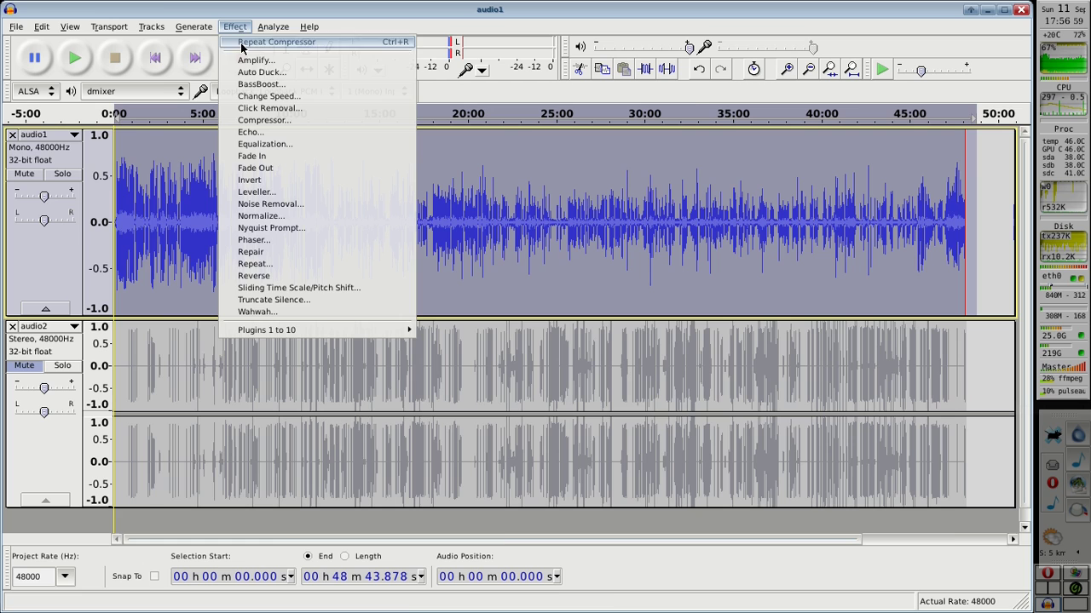
left_click(264, 120)
left_click_drag(631, 334, 624, 332)
left_click_drag(440, 380, 473, 376)
left_click(677, 492)
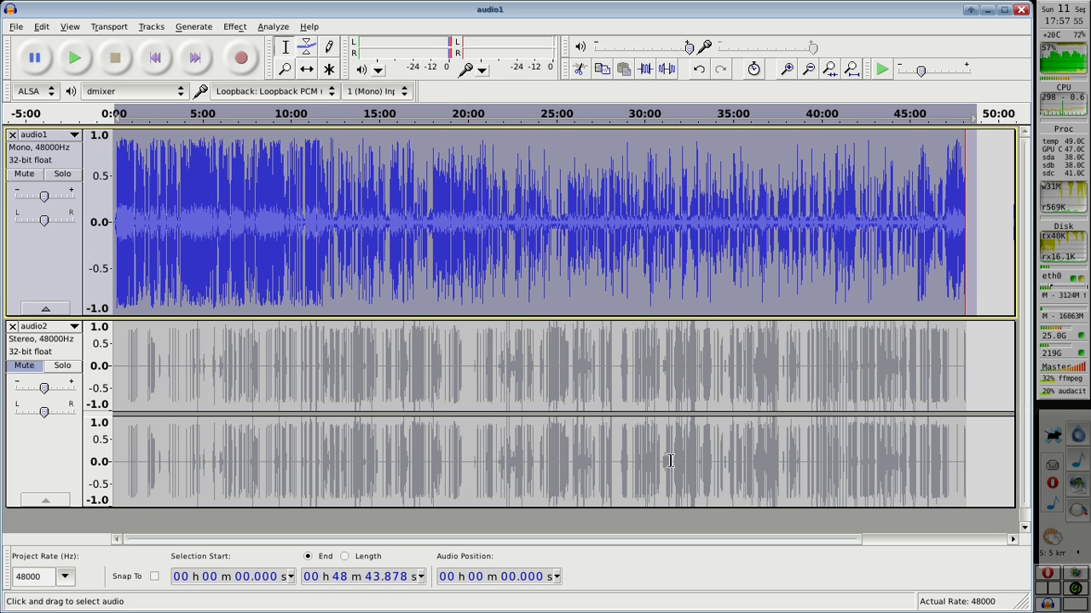
left_click(619, 256)
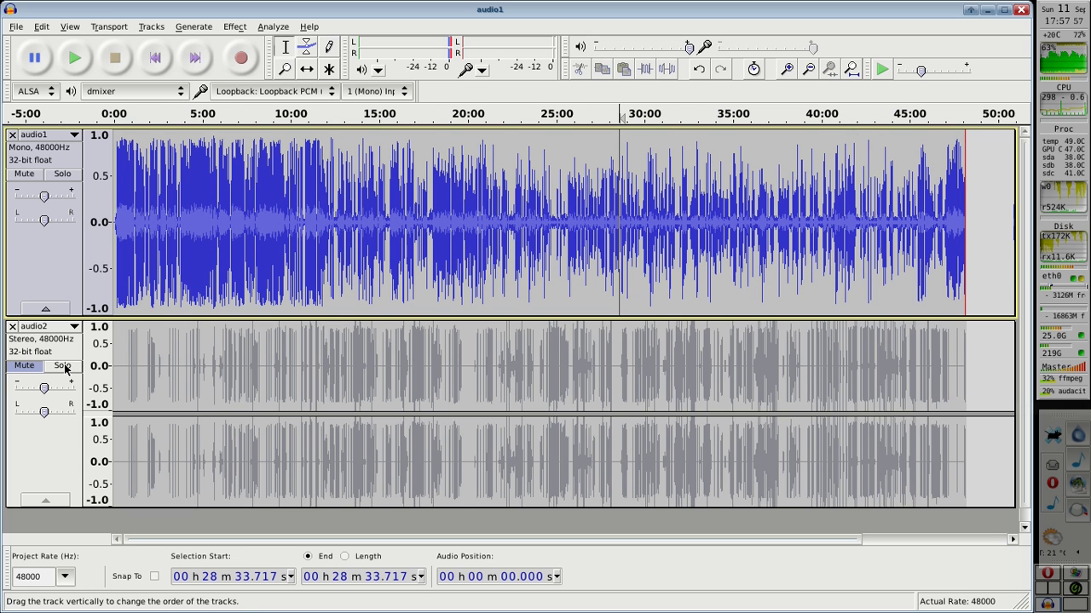
Step: Unmute audio2, select its full length, and amplify it by -11.2 dB
left_click(24, 365)
left_click_drag(980, 380, 13, 368)
left_click(235, 27)
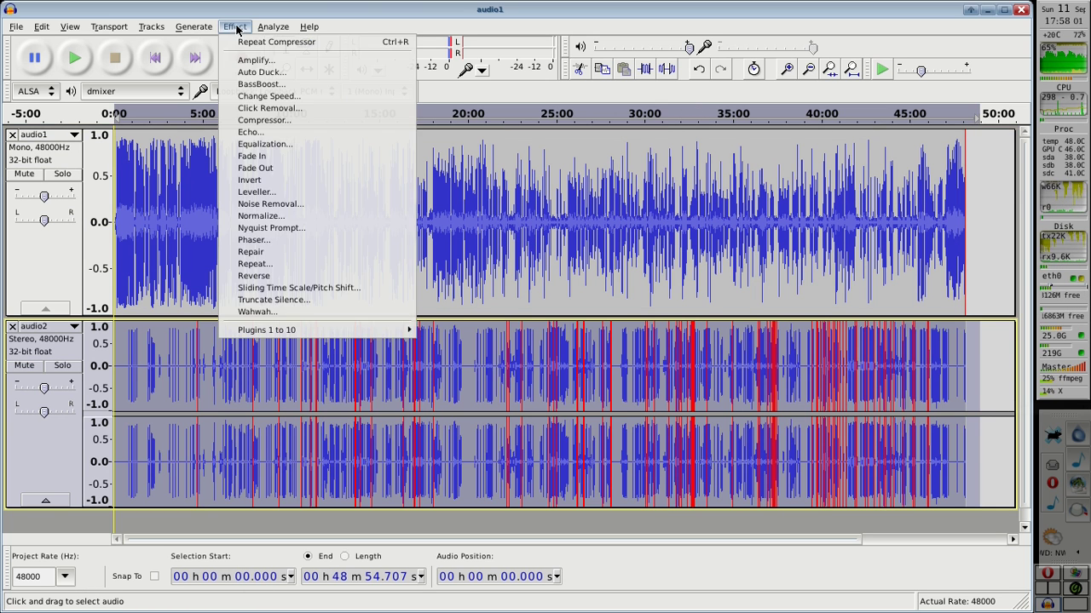
left_click(254, 61)
left_click_drag(515, 291, 490, 291)
left_click(619, 371)
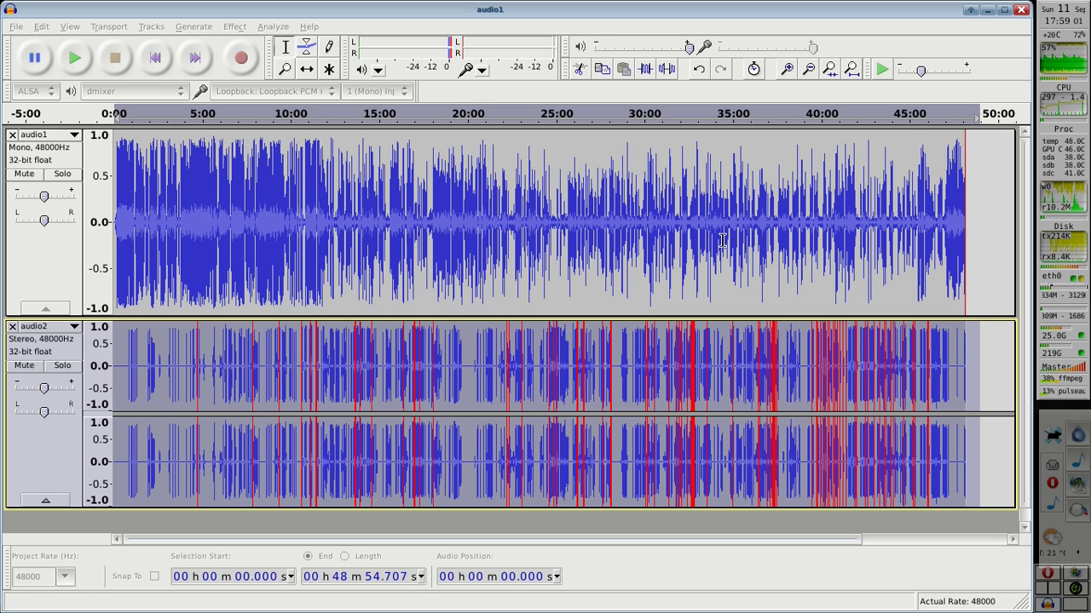
key("ctrl+z")
left_click(584, 375)
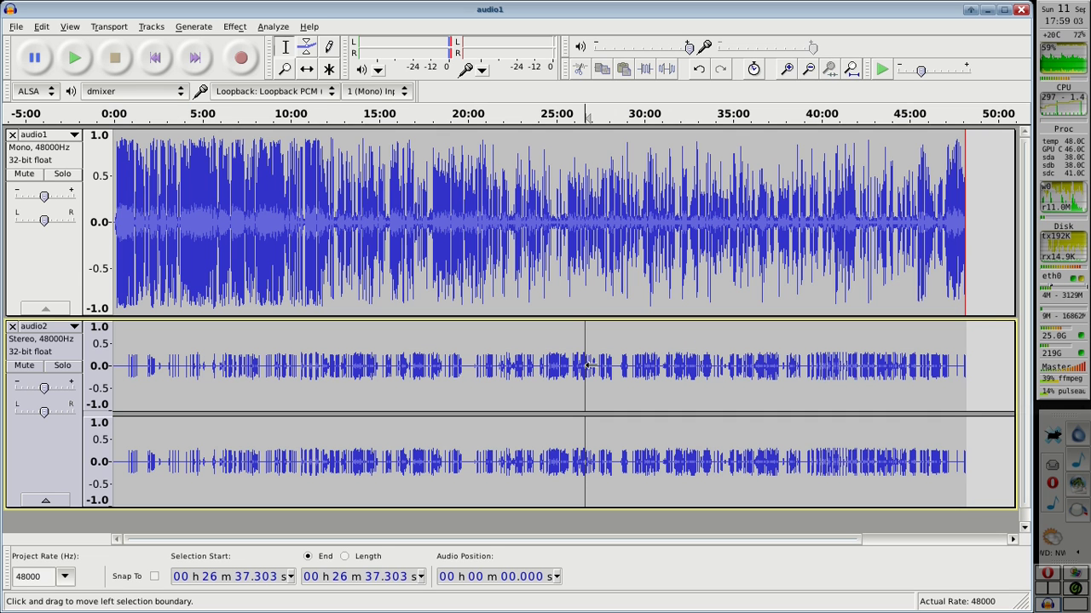
left_click(587, 189)
left_click(75, 57)
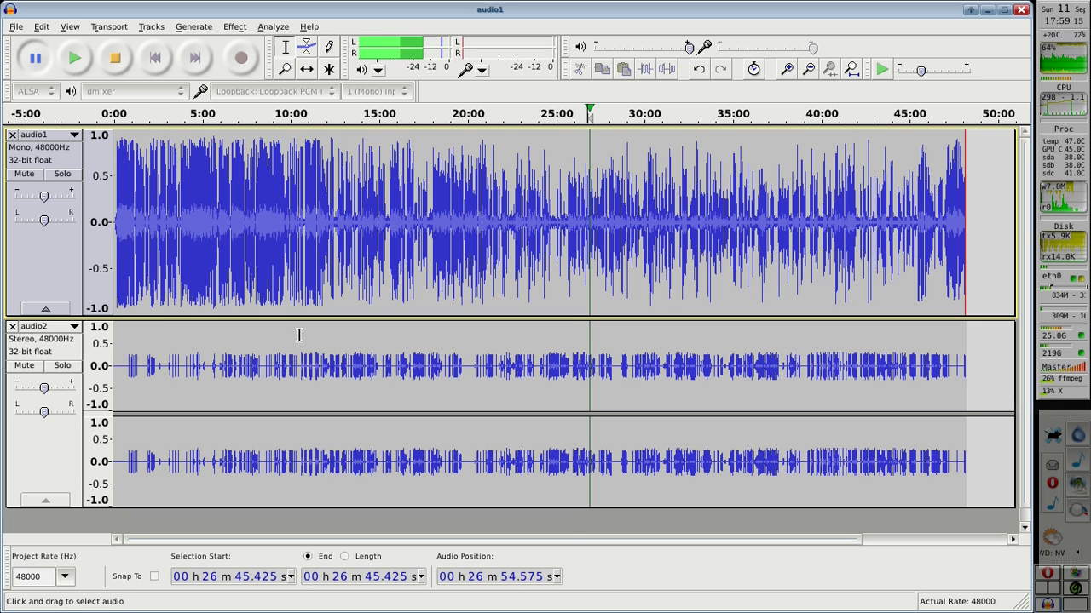
left_click(267, 343)
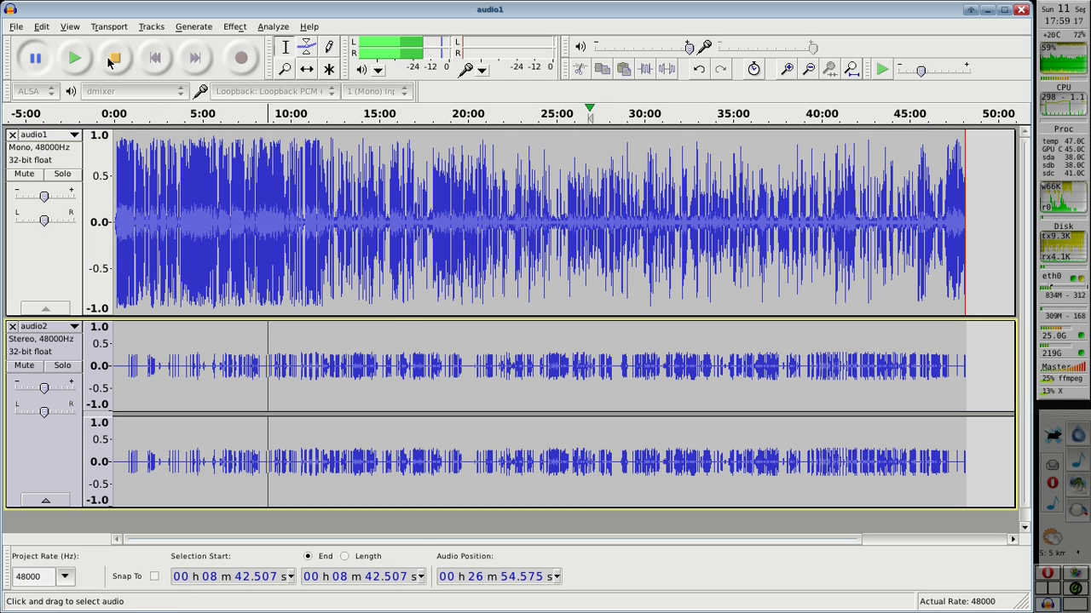
key("space")
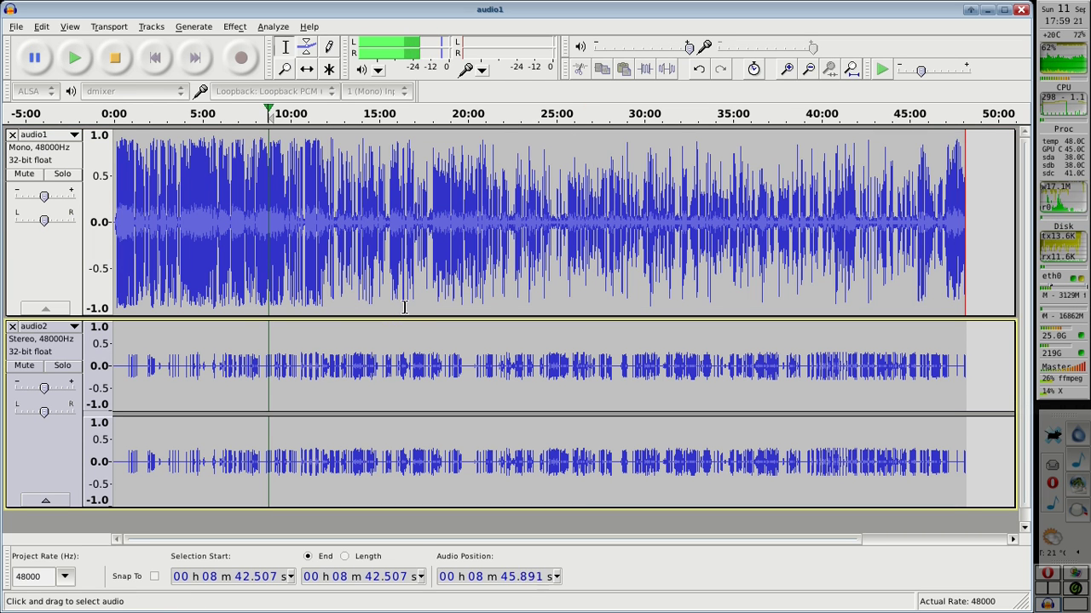
left_click(36, 60)
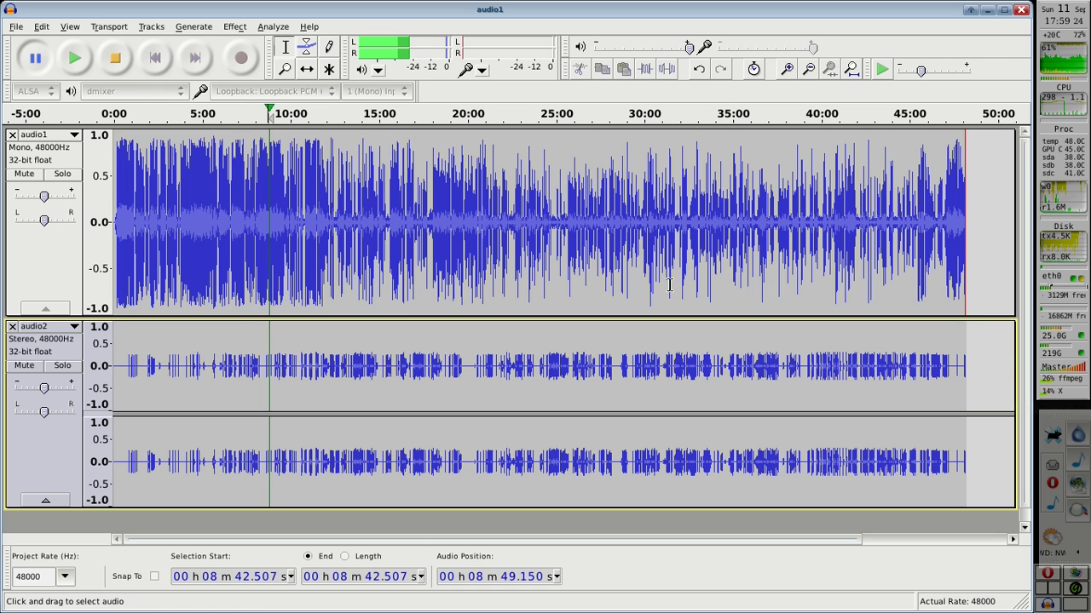
left_click(896, 218)
left_click(75, 57)
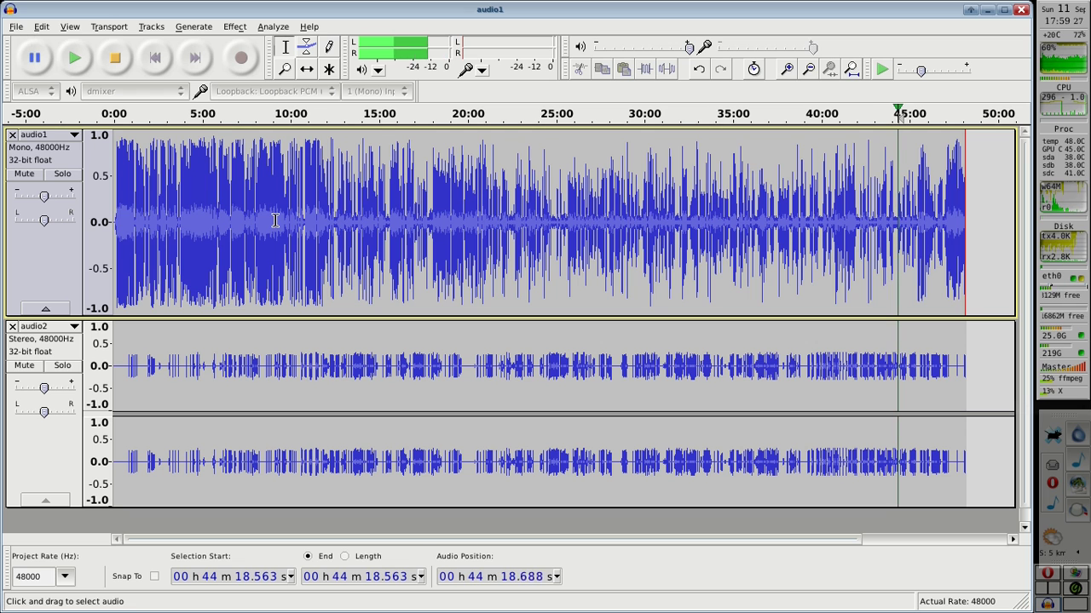
left_click(36, 58)
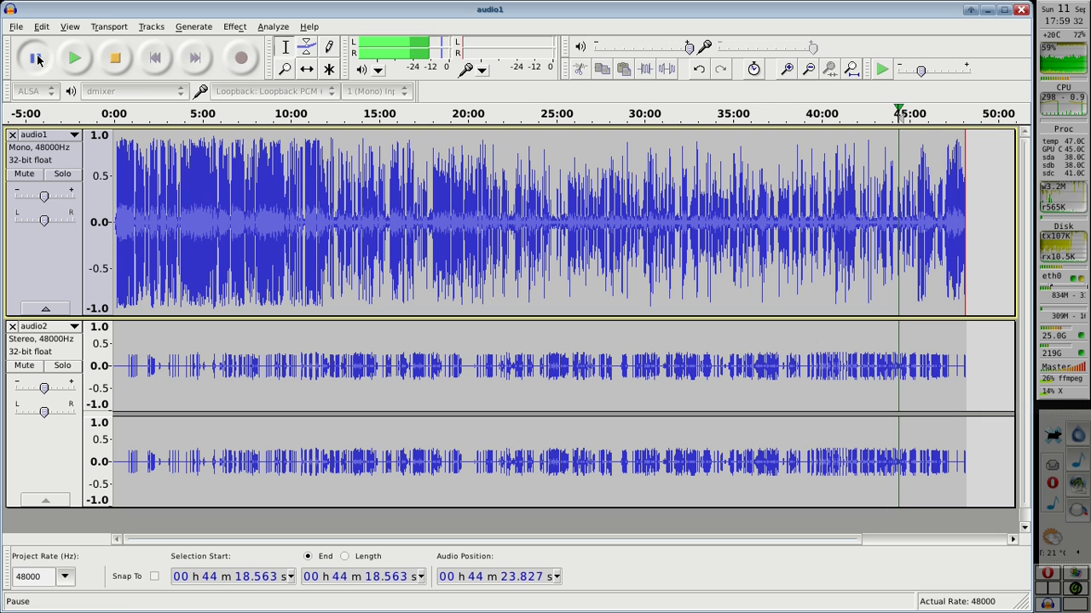
Step: Move audio1 below audio2 and select the whole audio2 track
left_click(74, 136)
left_click(74, 180)
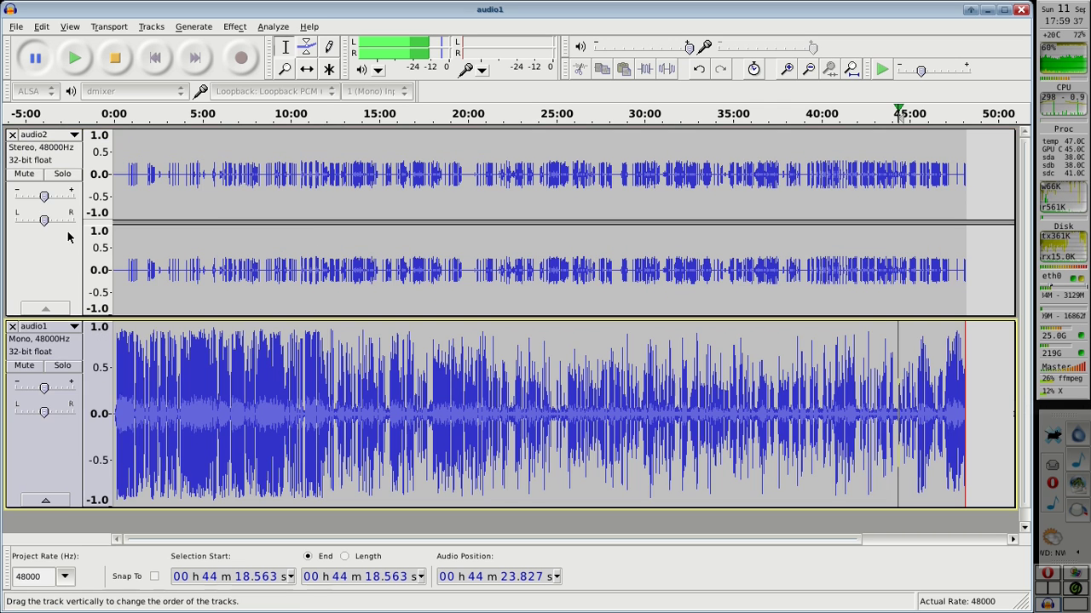
left_click(53, 136)
left_click(220, 188)
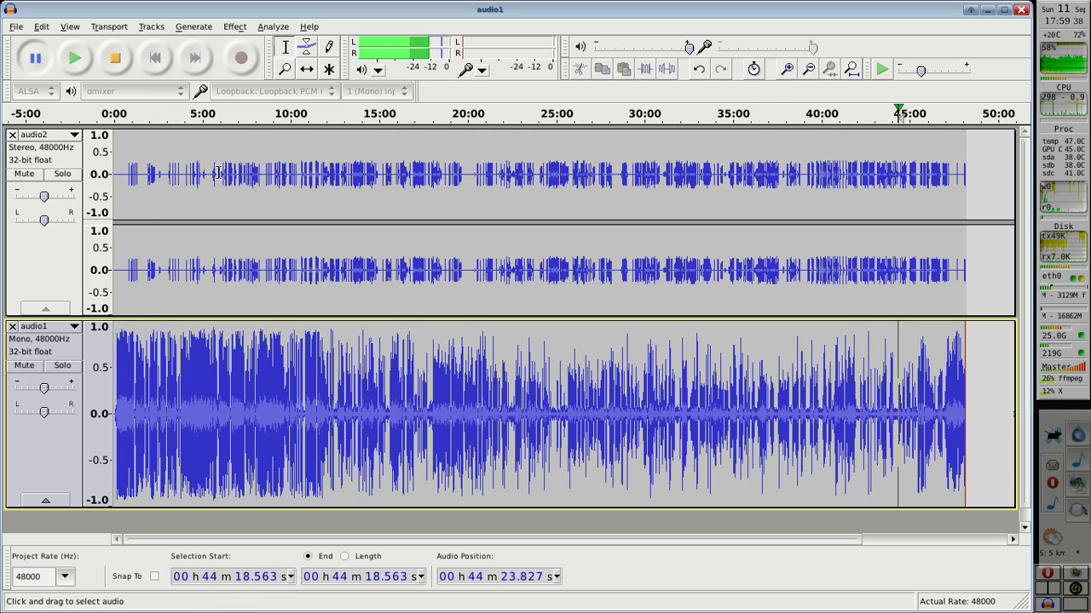
left_click(220, 188)
left_click_drag(974, 166, 111, 162)
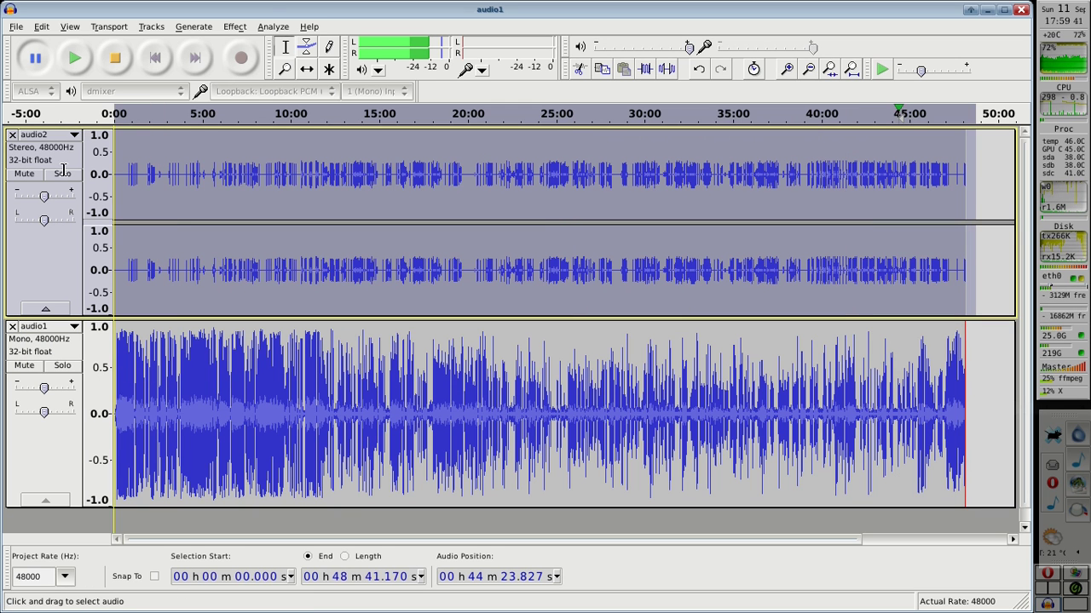
left_click(245, 28)
left_click(74, 57)
left_click(115, 57)
left_click(235, 27)
key("Escape")
Step: Zoom in on 23:30–29:15 and play the 24:59.8–25:05 passage of audio1
left_click(284, 68)
left_click_drag(524, 407, 628, 418)
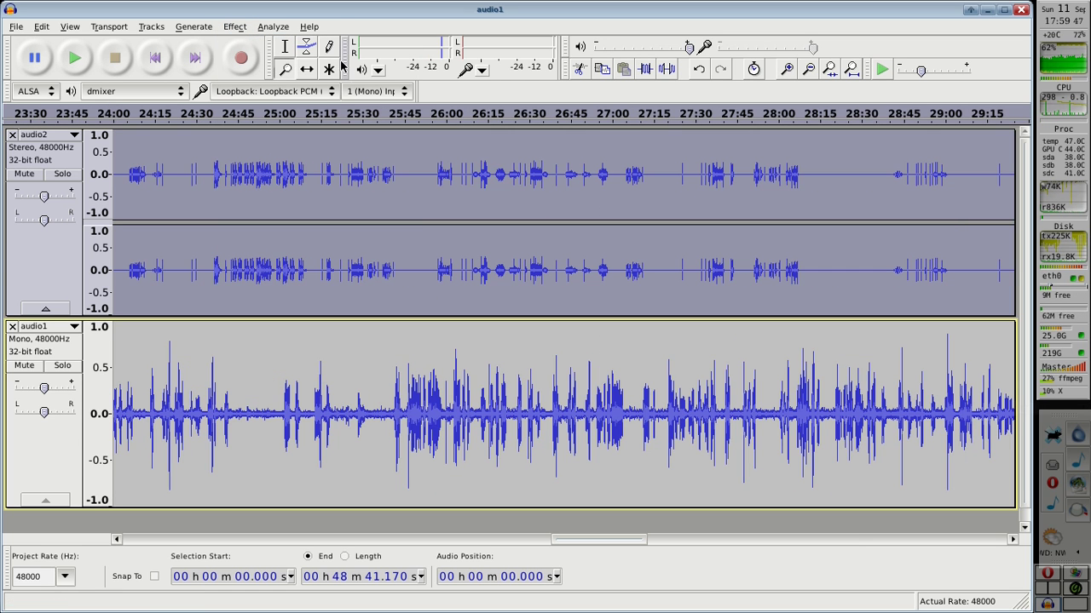
left_click(285, 47)
left_click_drag(278, 385, 293, 396)
left_click(75, 60)
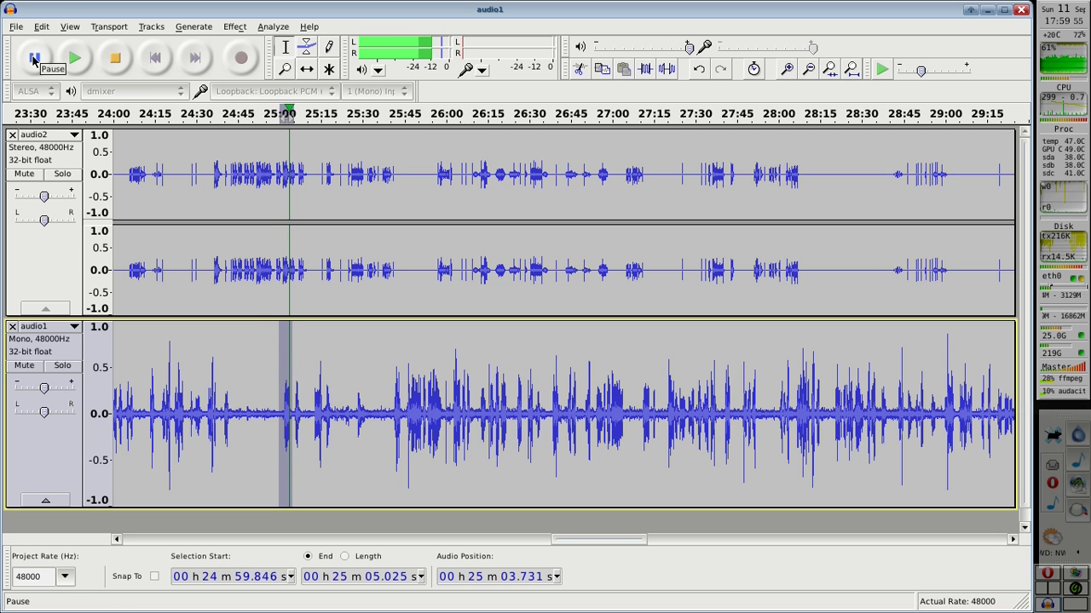
Step: Stop playback and cancel Amplify, leaving the track and the 24:52.9–24:58.4 passage unchanged
left_click(34, 60)
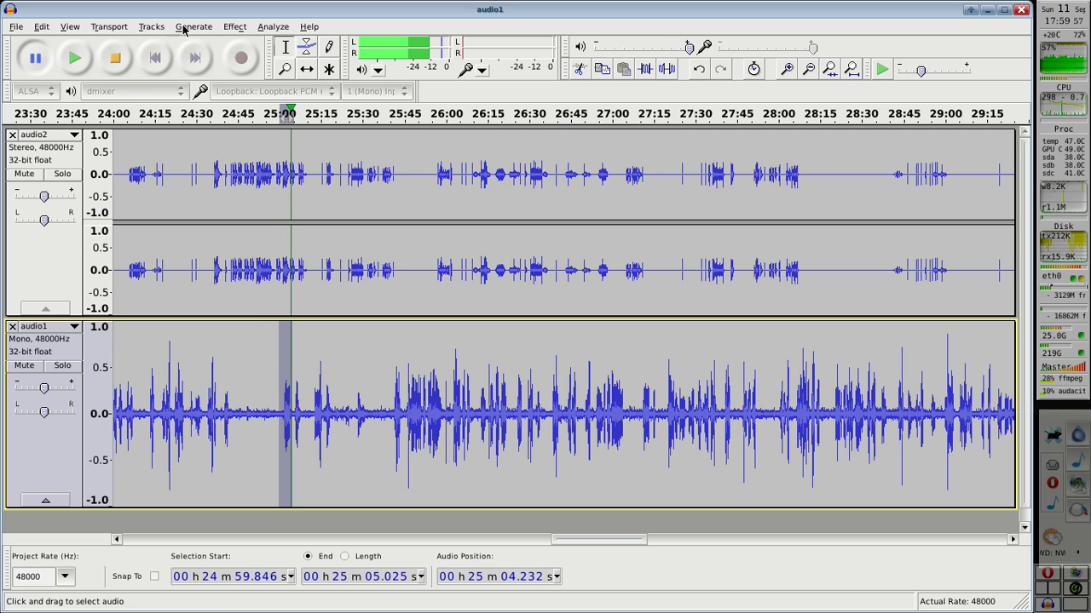
left_click(231, 27)
left_click(232, 26)
left_click(119, 59)
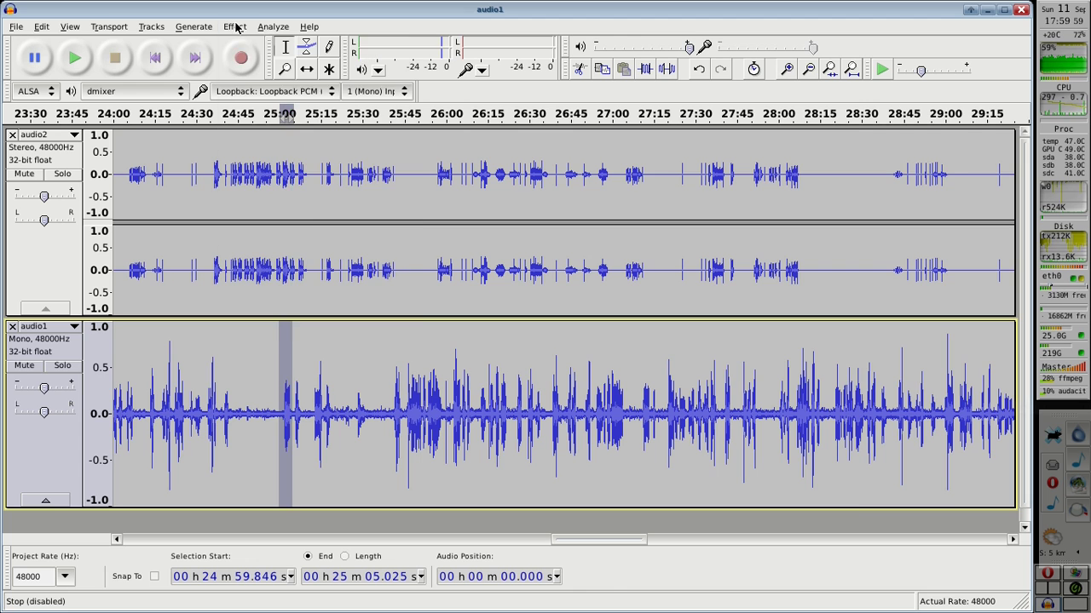
left_click(235, 27)
left_click(247, 57)
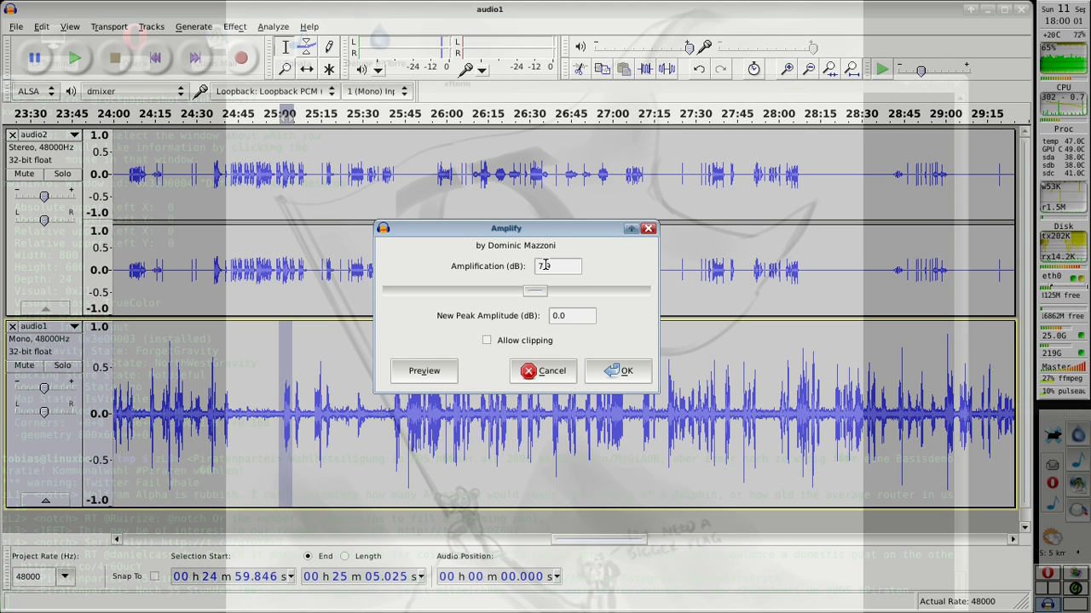
left_click(535, 371)
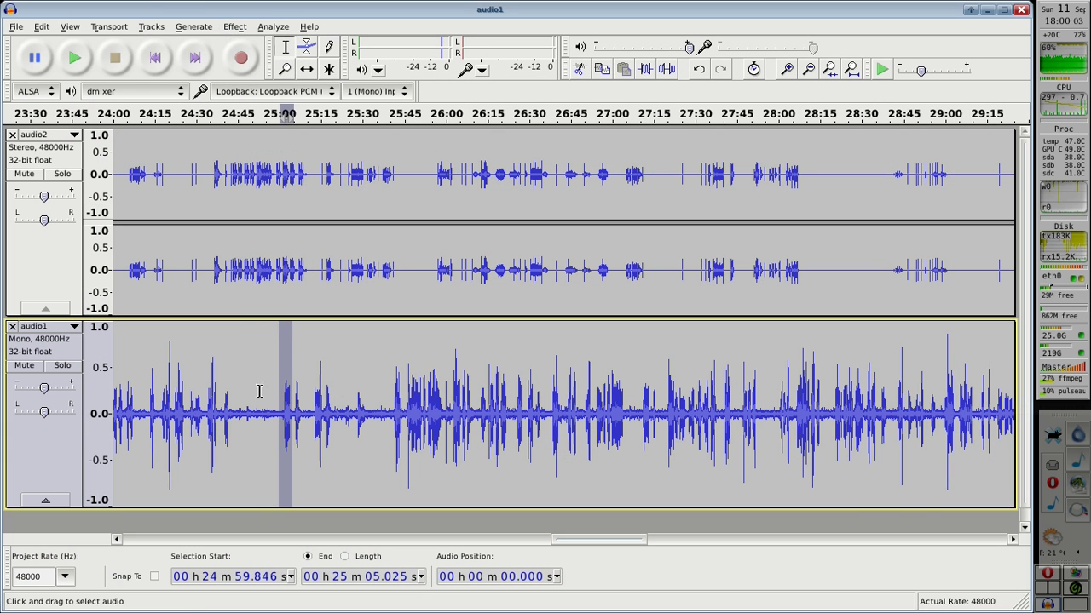
left_click_drag(260, 391, 275, 392)
left_click(237, 27)
left_click(258, 60)
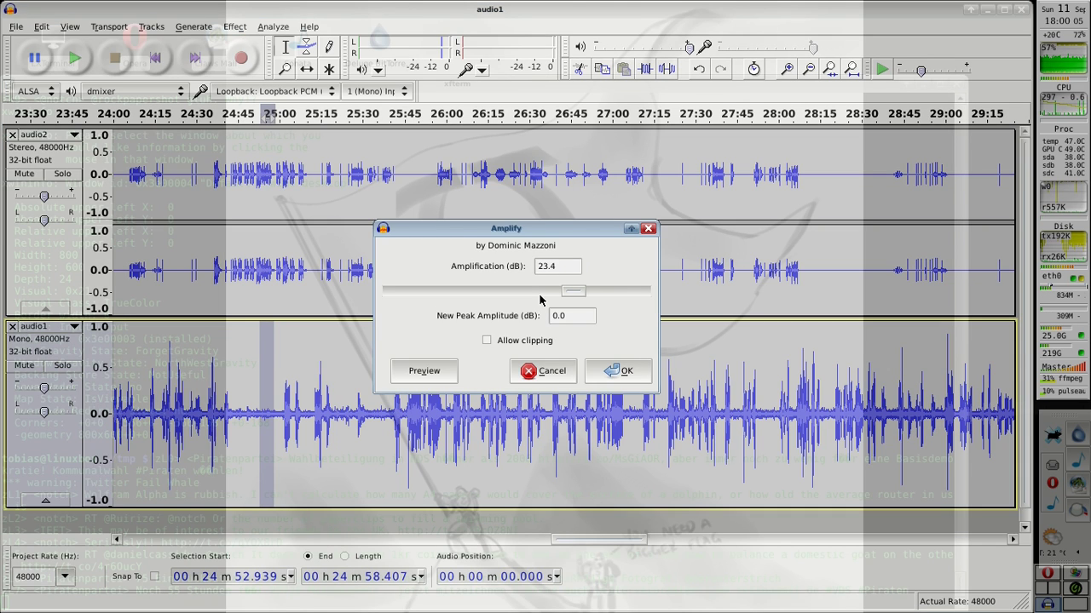
left_click(544, 371)
Step: Zoom out to the full-length view and select audio2 from 0:00 to 49:02
left_click(285, 68)
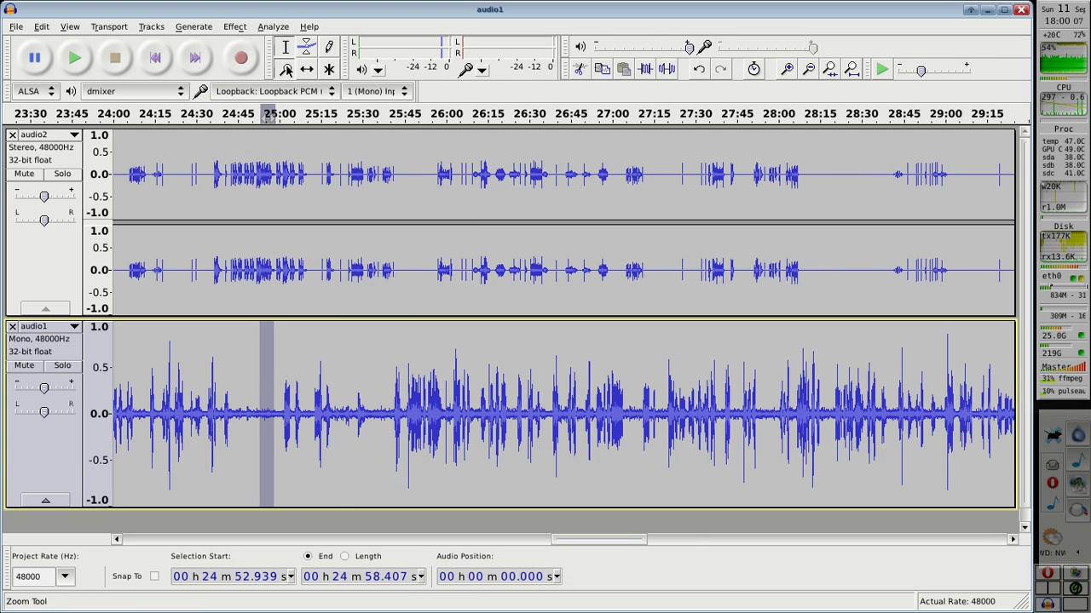
right_click(339, 364)
right_click(339, 365)
right_click(339, 364)
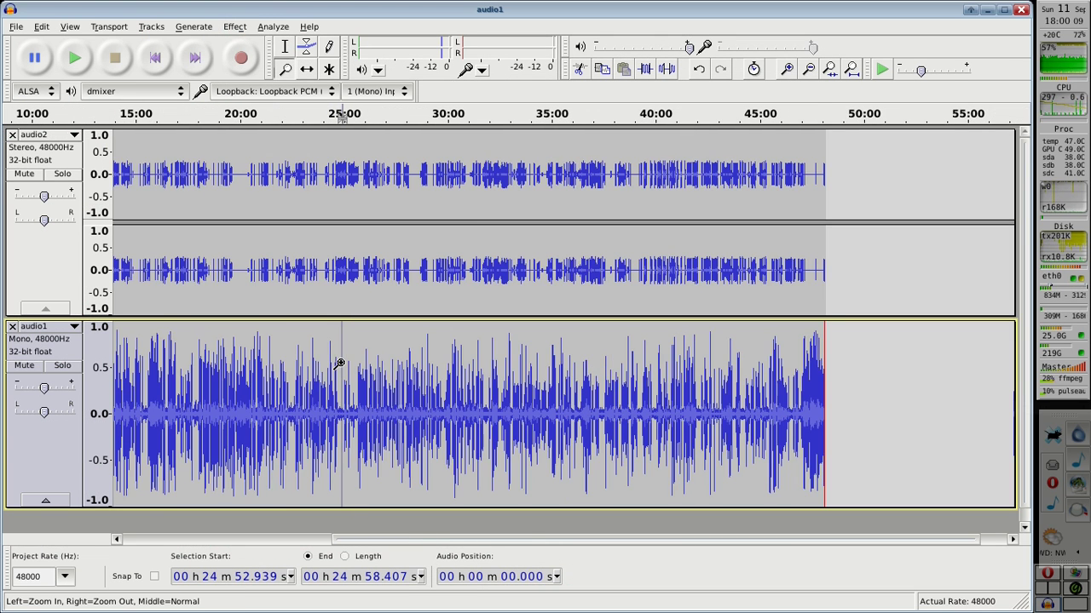
left_click(285, 47)
left_click_drag(840, 176, 36, 179)
left_click_drag(940, 175, 15, 217)
Step: Run Auto Duck on audio2 with a -15 dB threshold, then open the desktop Applications menu
left_click(245, 28)
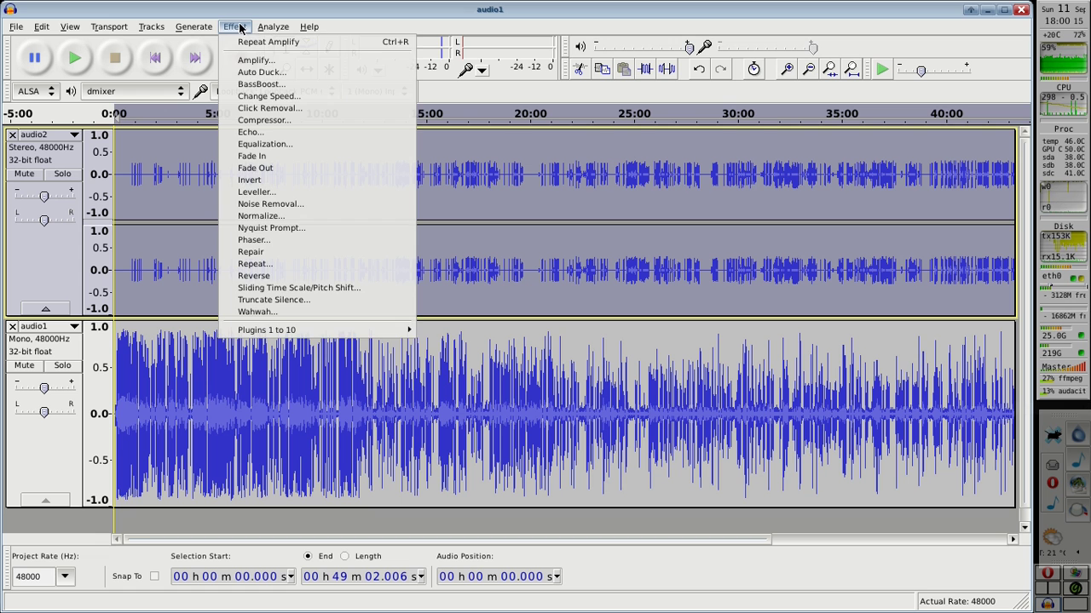
left_click(259, 73)
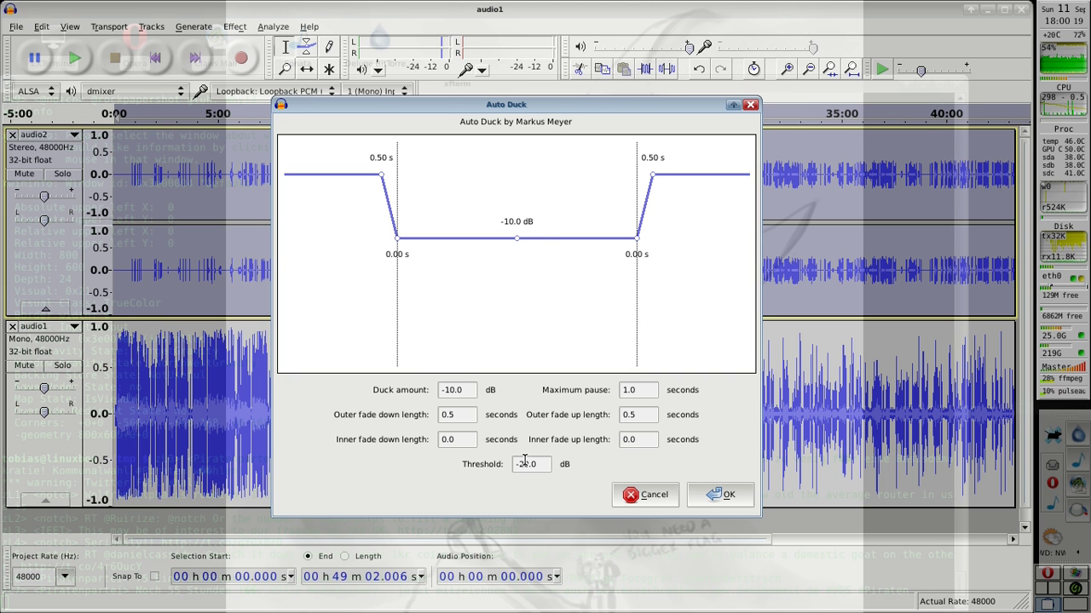
key("BackSpace")
key("BackSpace")
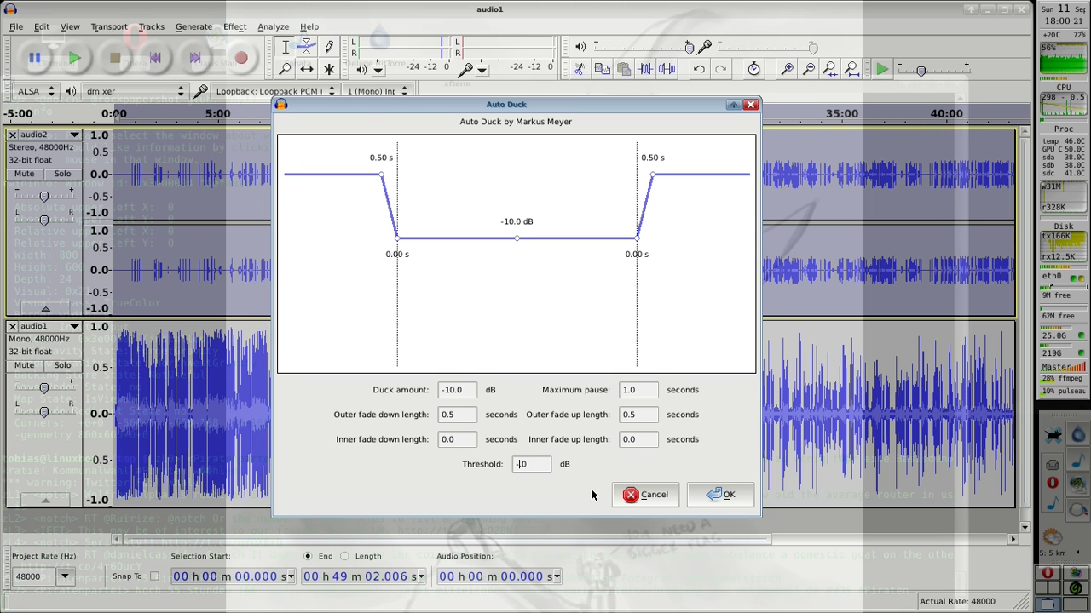
type("5.")
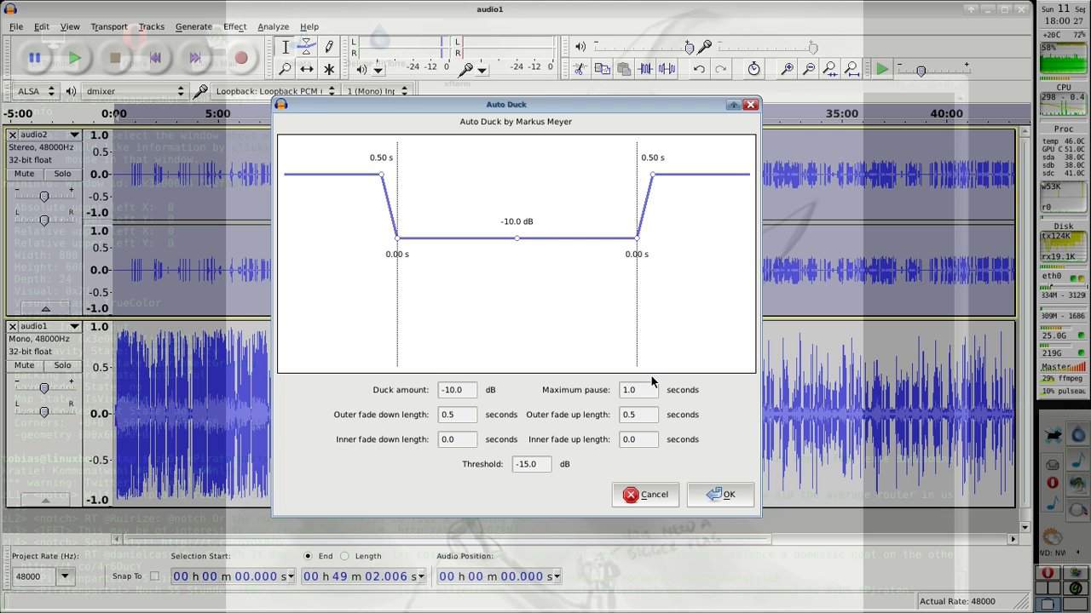
left_click(718, 497)
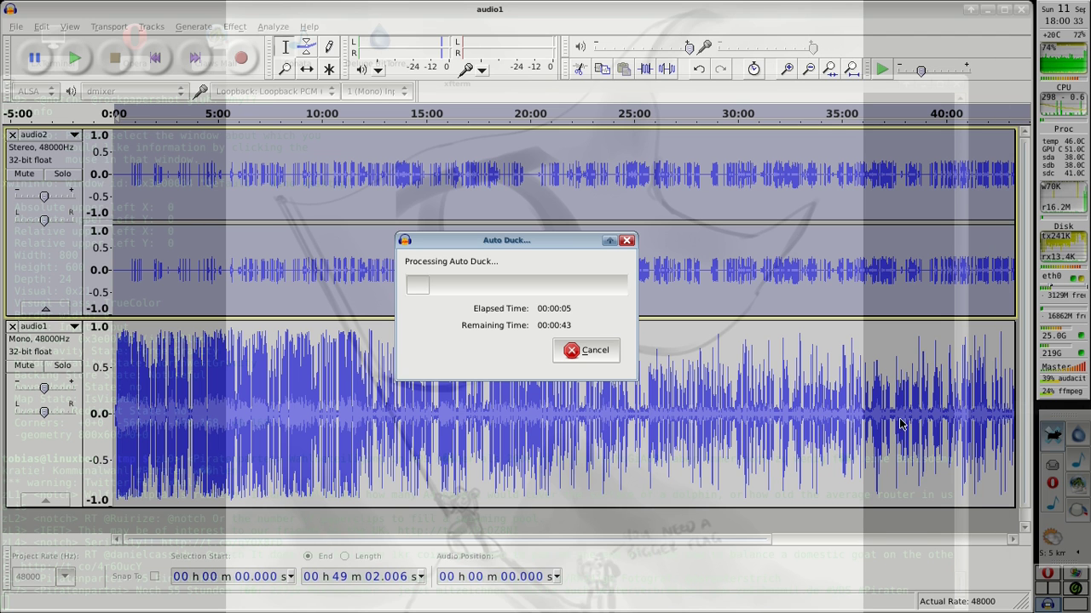
left_click(1052, 437)
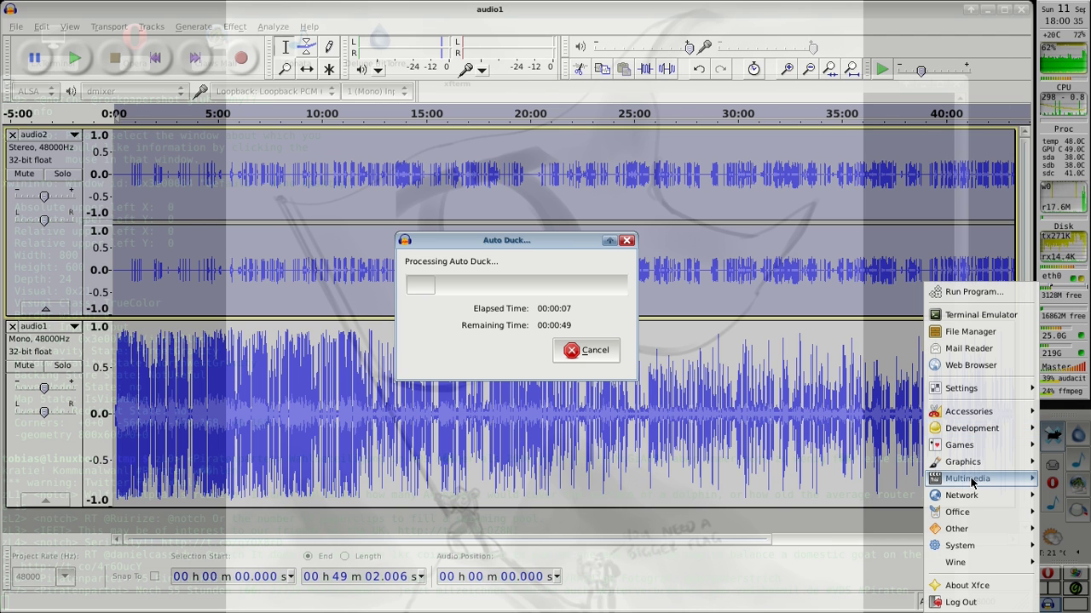
Step: Launch Kdenlive and create a new project using the VGA PAL 15 profile with 2 video tracks
mouse_move(973, 480)
left_click(814, 419)
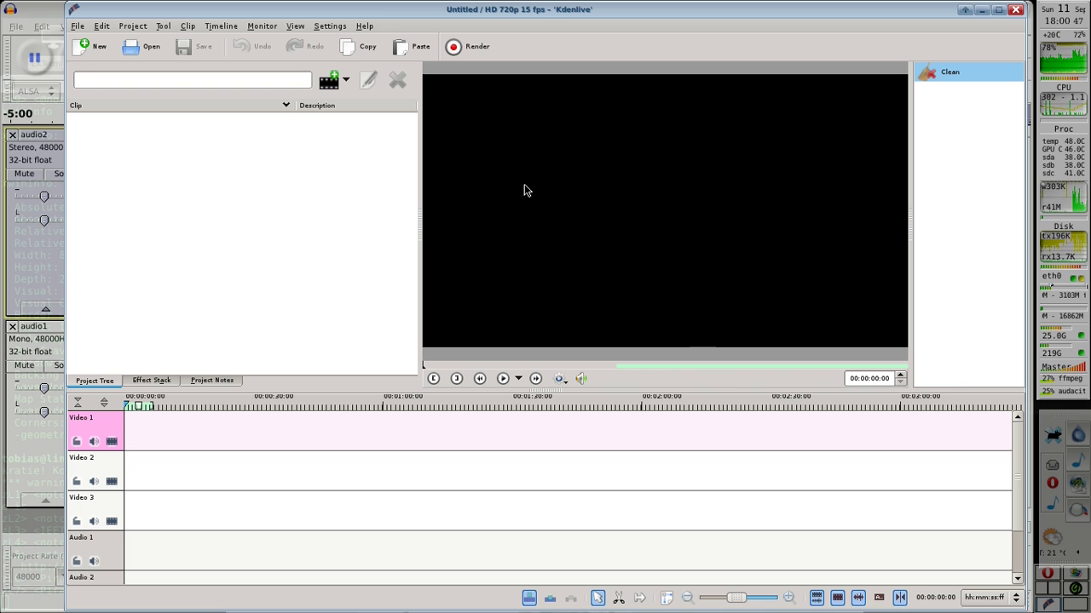
left_click(94, 47)
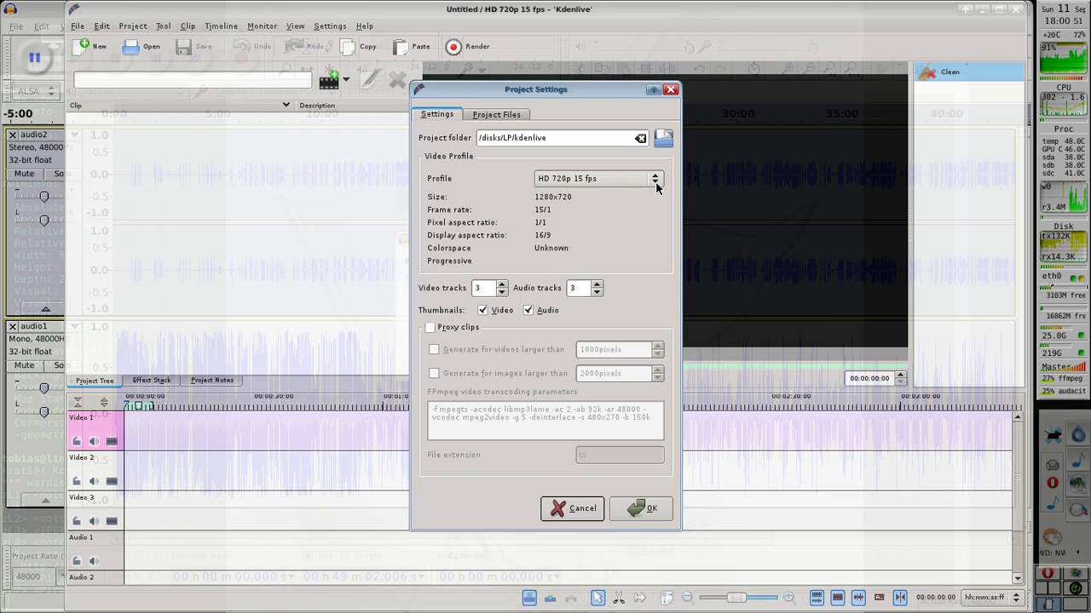
left_click(614, 179)
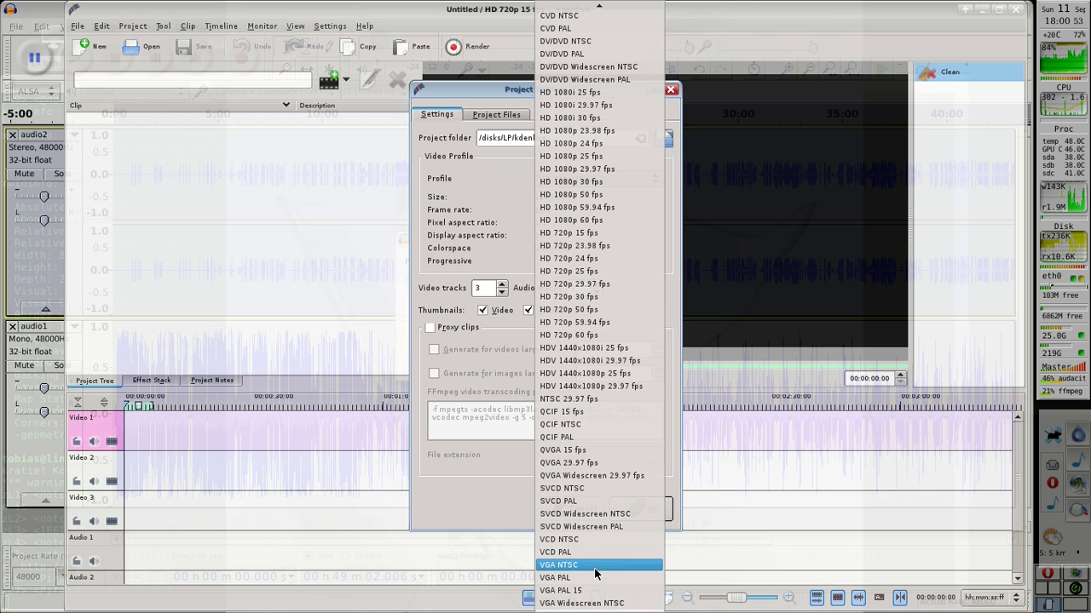
left_click(575, 591)
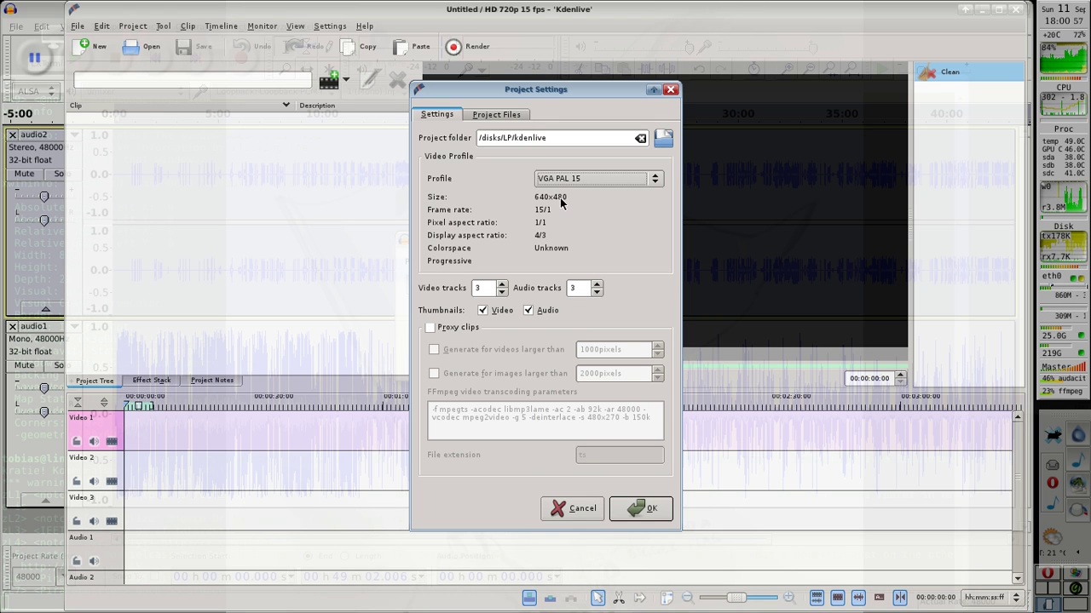
double_click(479, 288)
left_click(643, 509)
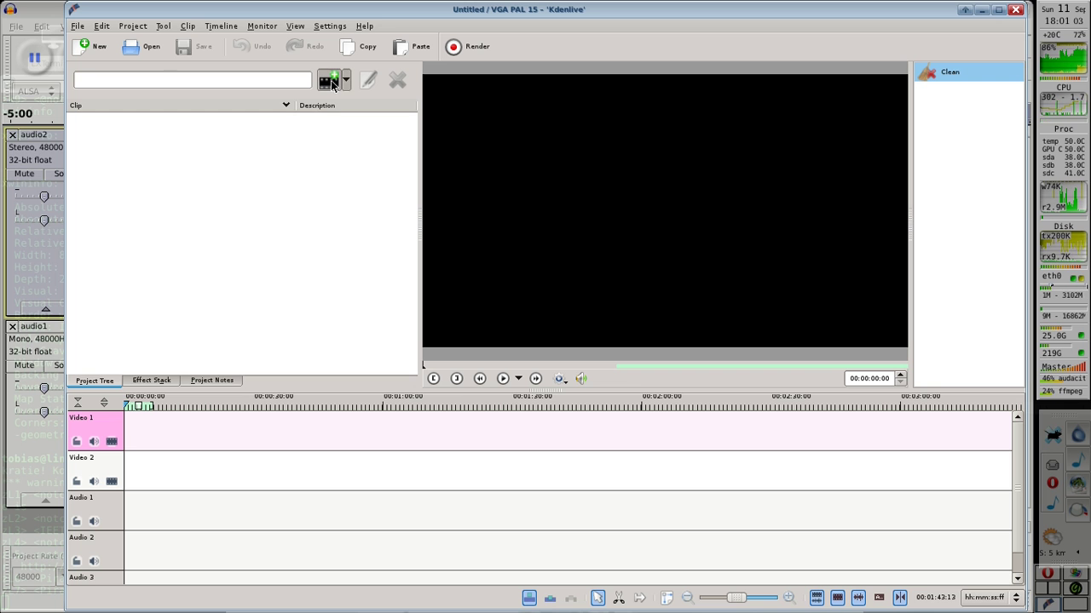
Step: Import rec.mkv into the project and place it at the start of Video 1
left_click(344, 81)
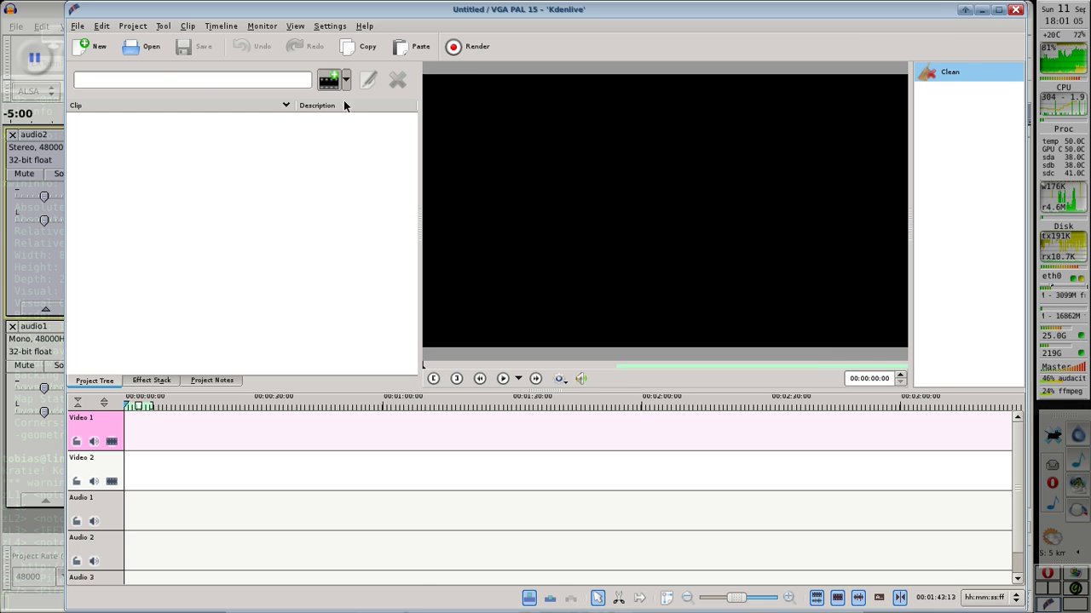
left_click(387, 294)
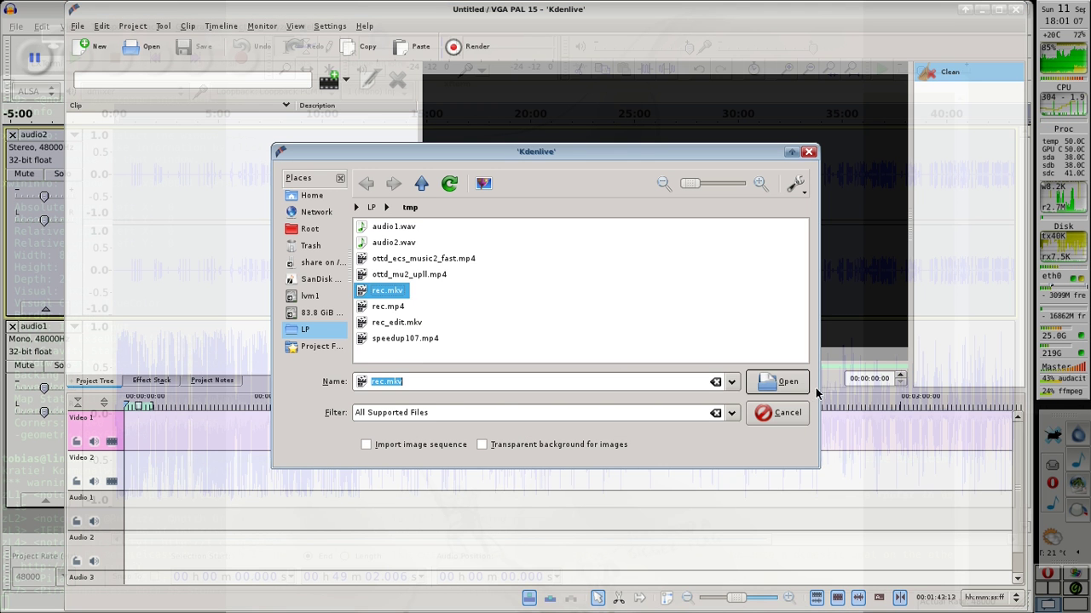
left_click(777, 382)
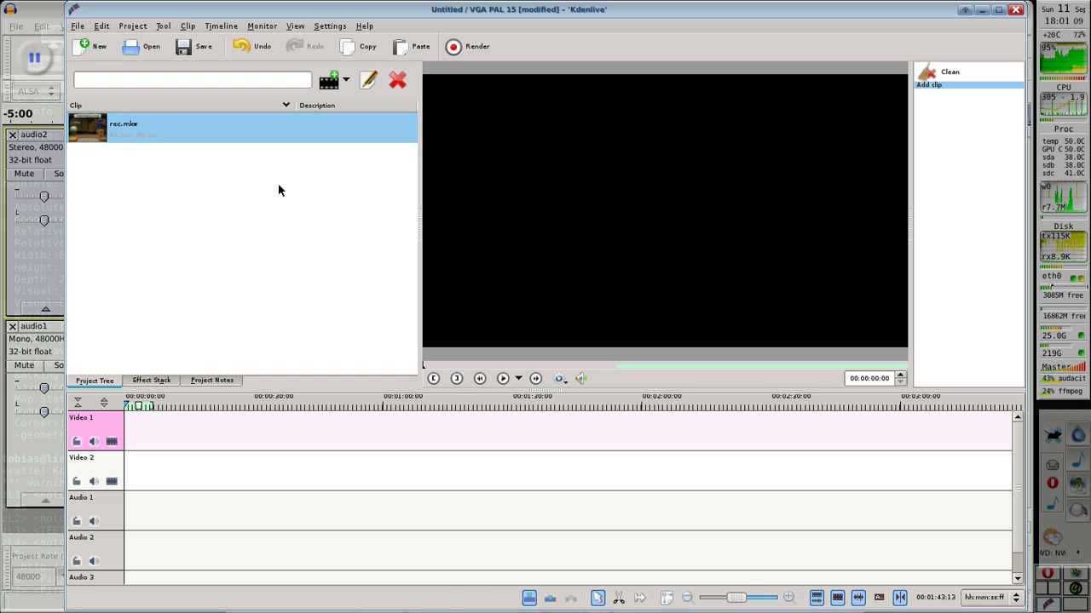
left_click_drag(104, 135, 128, 423)
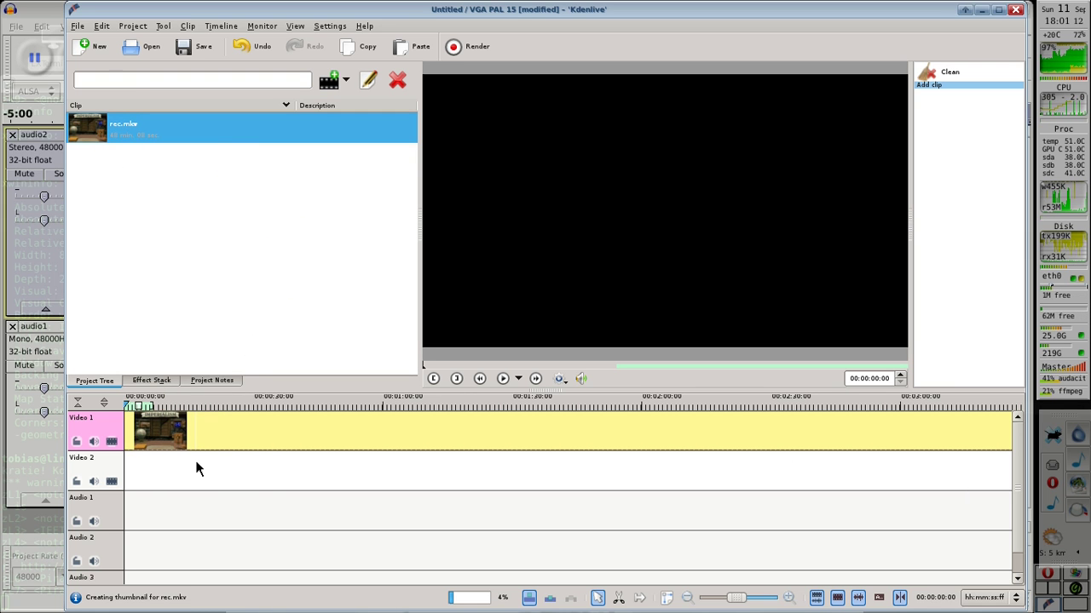
Step: Group the Video 1 clip with its audio and delete it, then undo the deletion
left_click(239, 441)
right_click(238, 431)
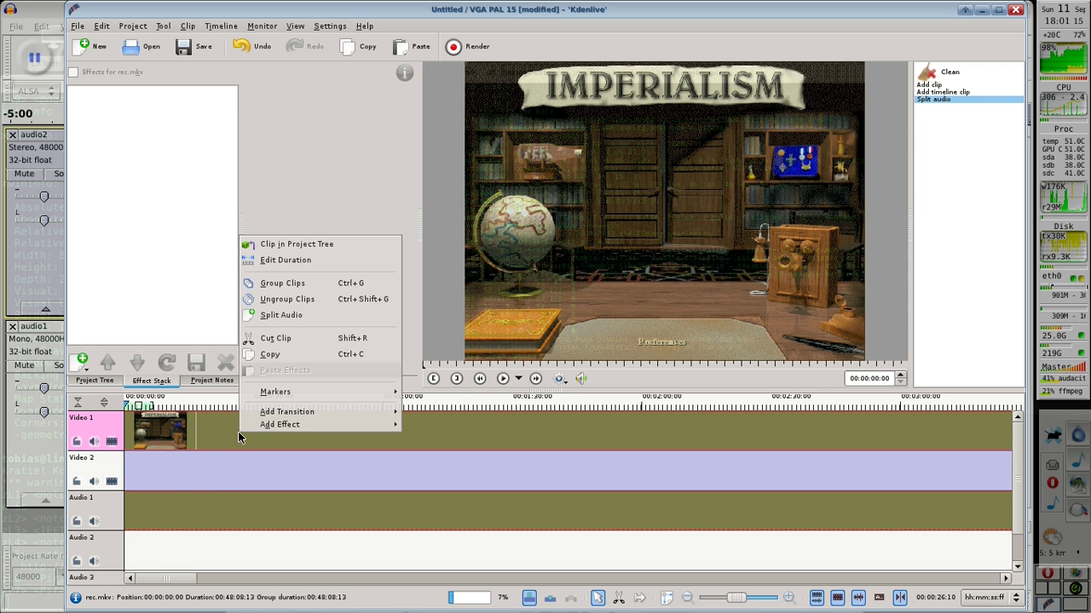
left_click(256, 283)
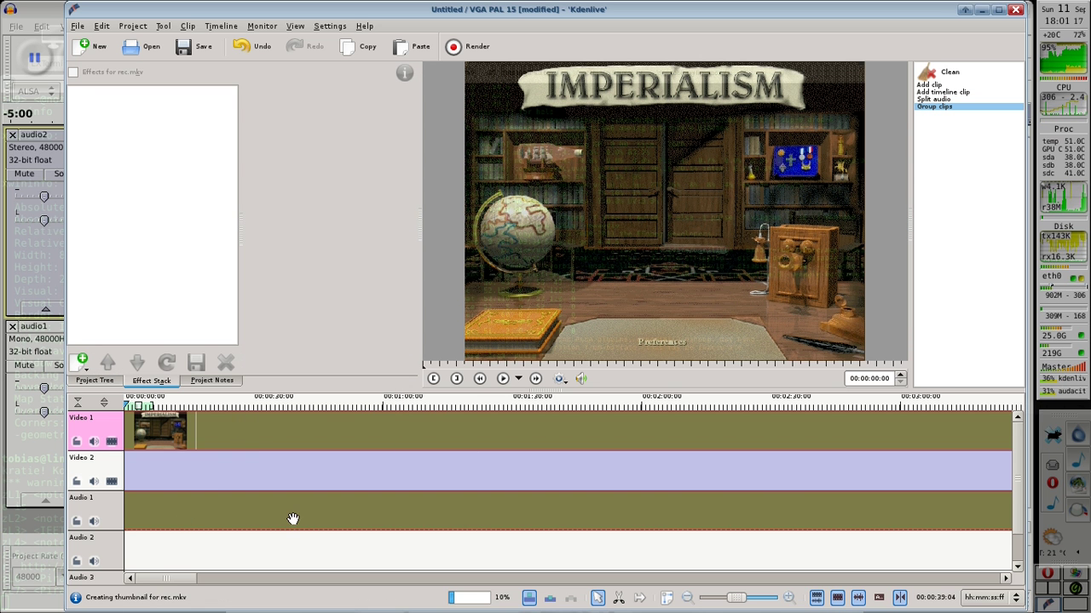
key("Delete")
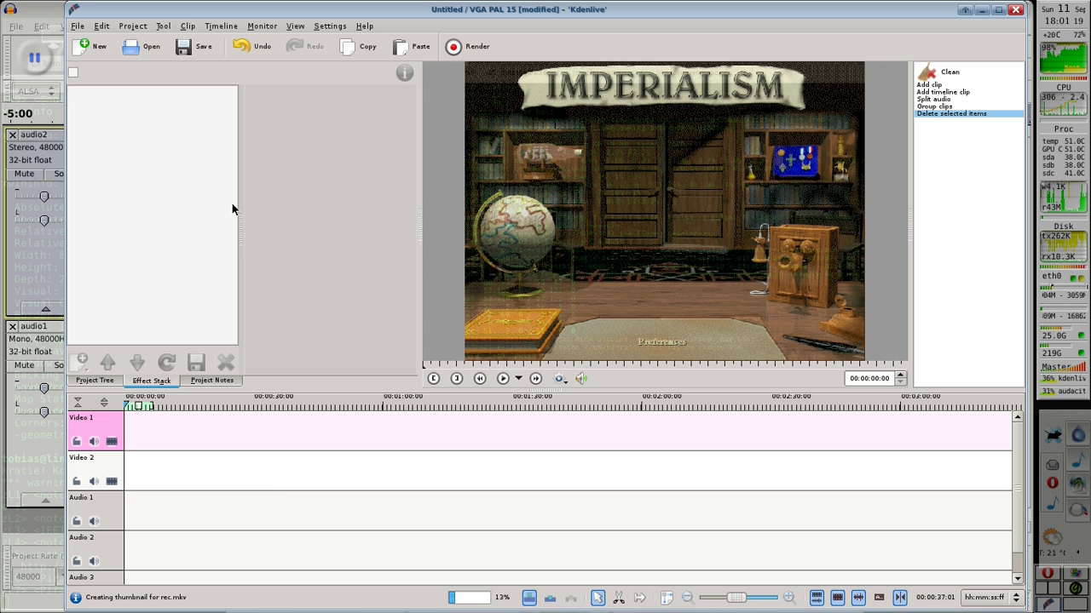
left_click(101, 26)
left_click(254, 338)
key("ctrl+z")
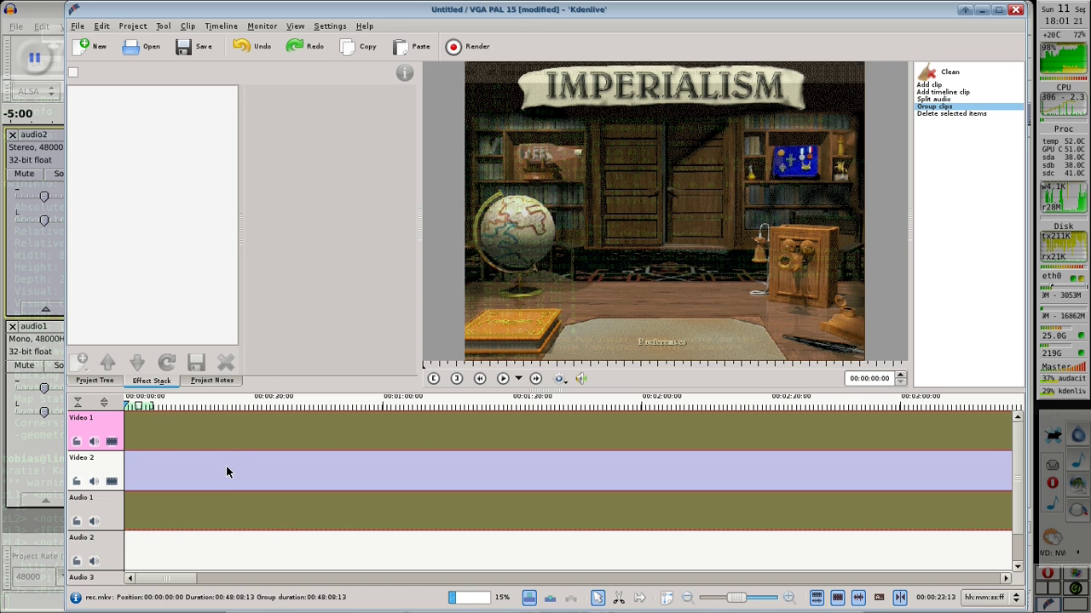
Step: Ungroup the clips and delete the separated audio clip from Audio 1
right_click(233, 511)
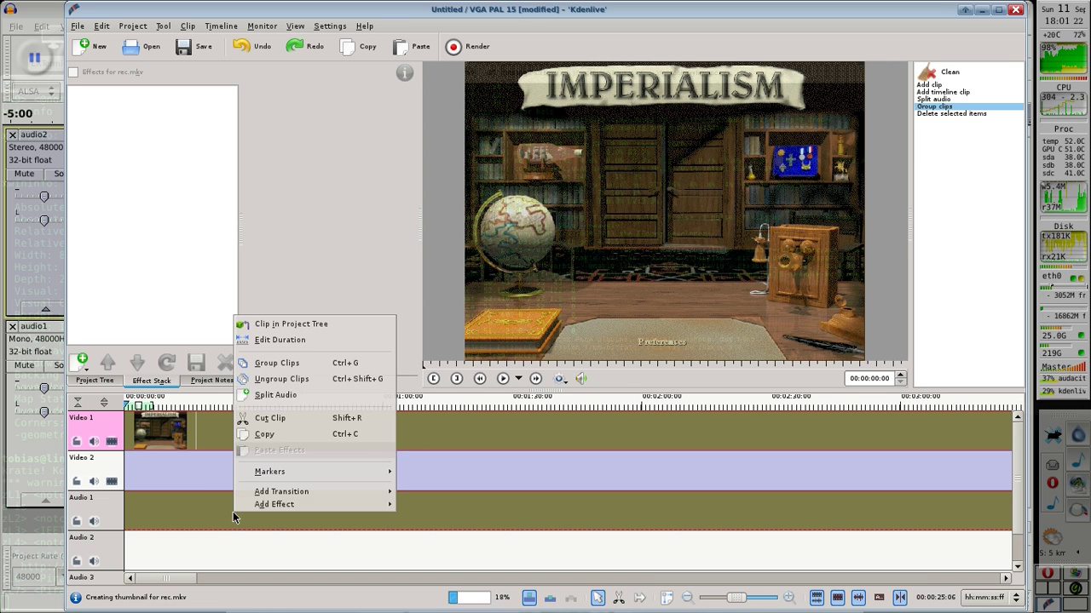
left_click(281, 378)
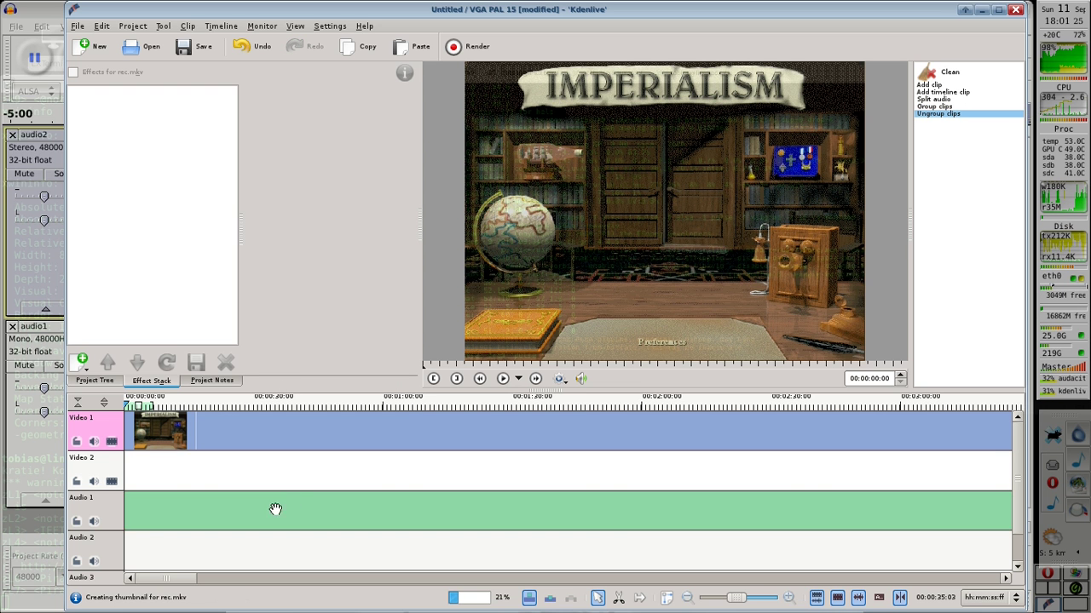
left_click(277, 509)
key("Delete")
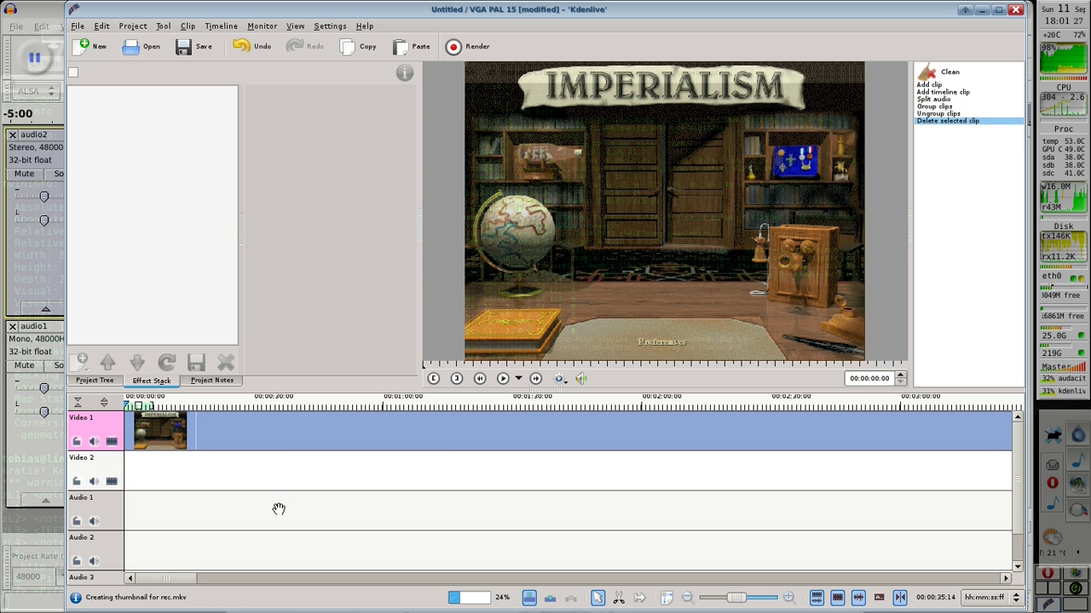
Step: Preview rec.mkv from the beginning, stopping near 00:00:09:07, then scroll toward the timeline's end
left_click(981, 11)
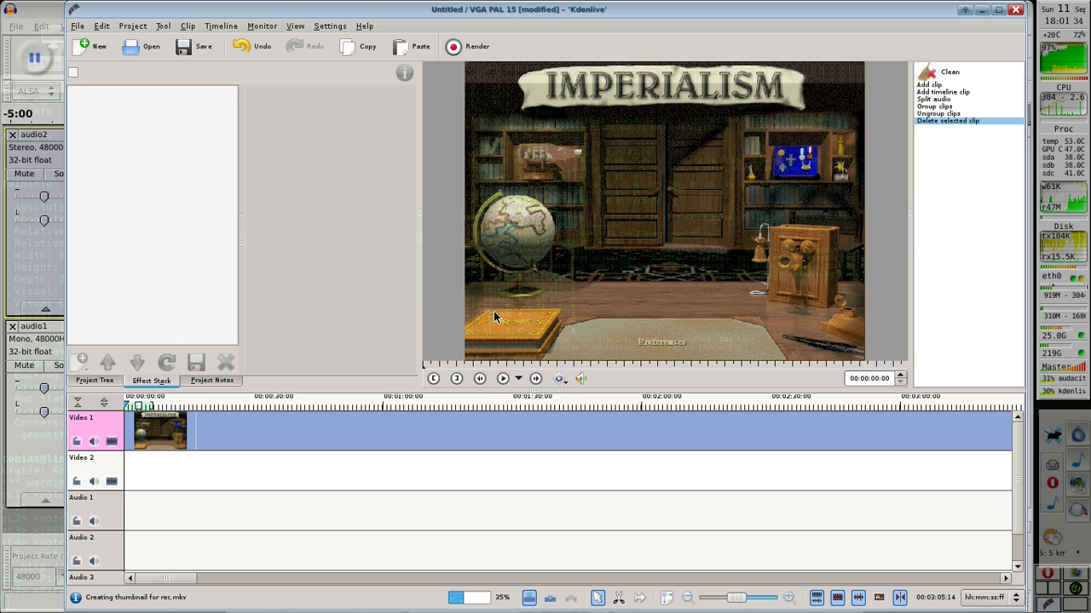
left_click(504, 383)
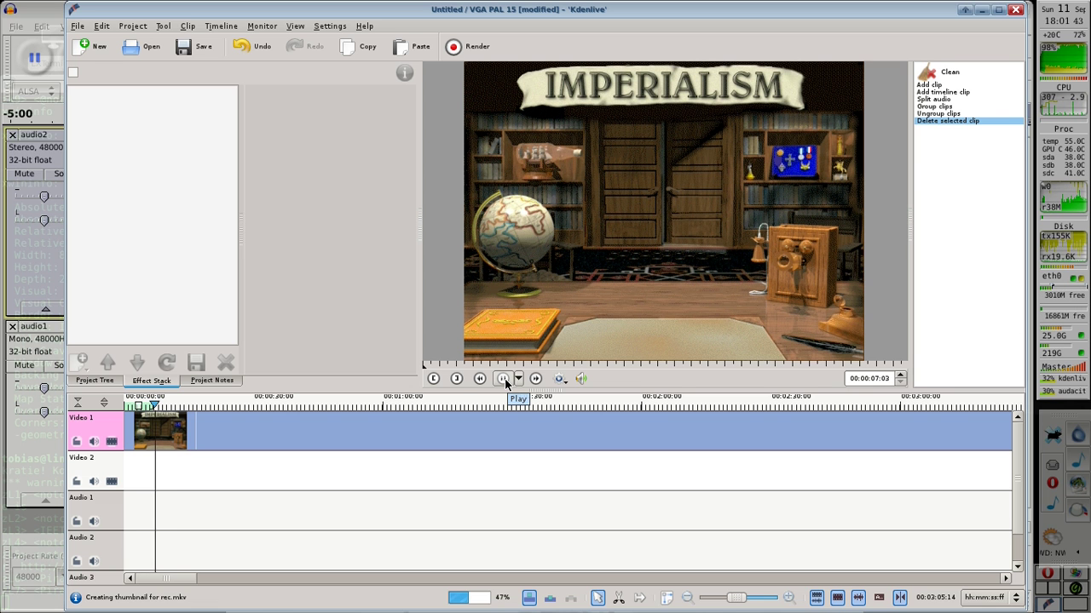
left_click(503, 379)
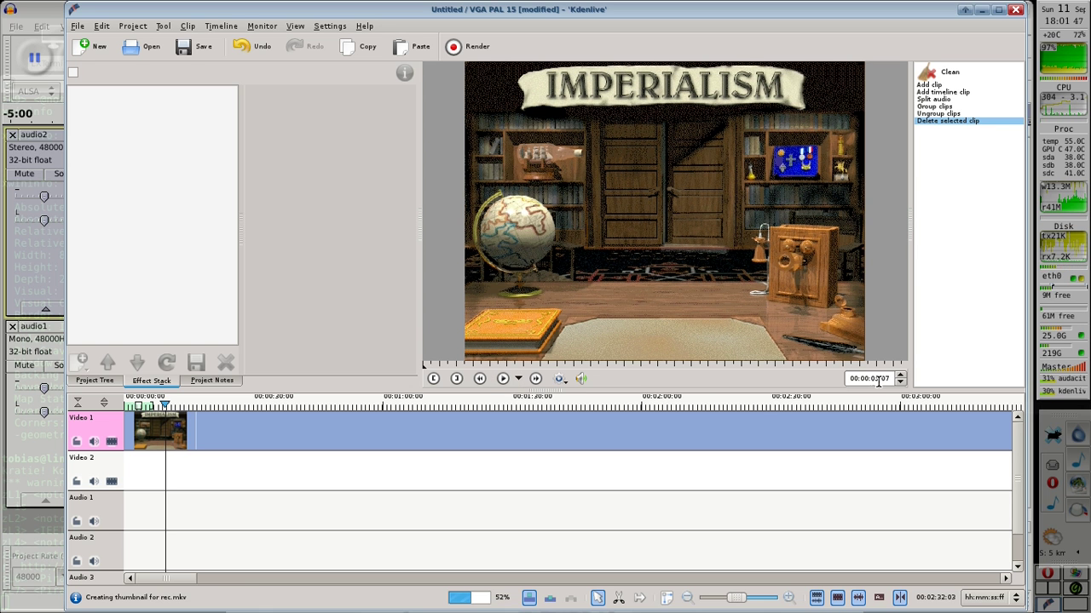
left_click_drag(167, 578, 969, 553)
Step: Pin down rec.mkv's end at the quit-game confirmation near 00:48:06, then check Audacity's auto duck
left_click(891, 406)
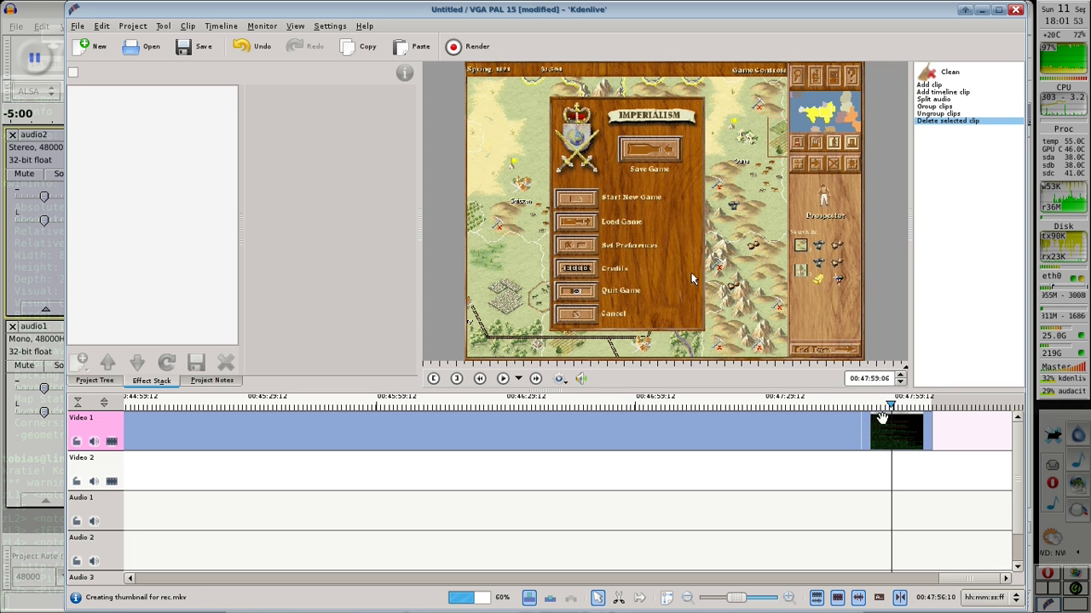
left_click(919, 410)
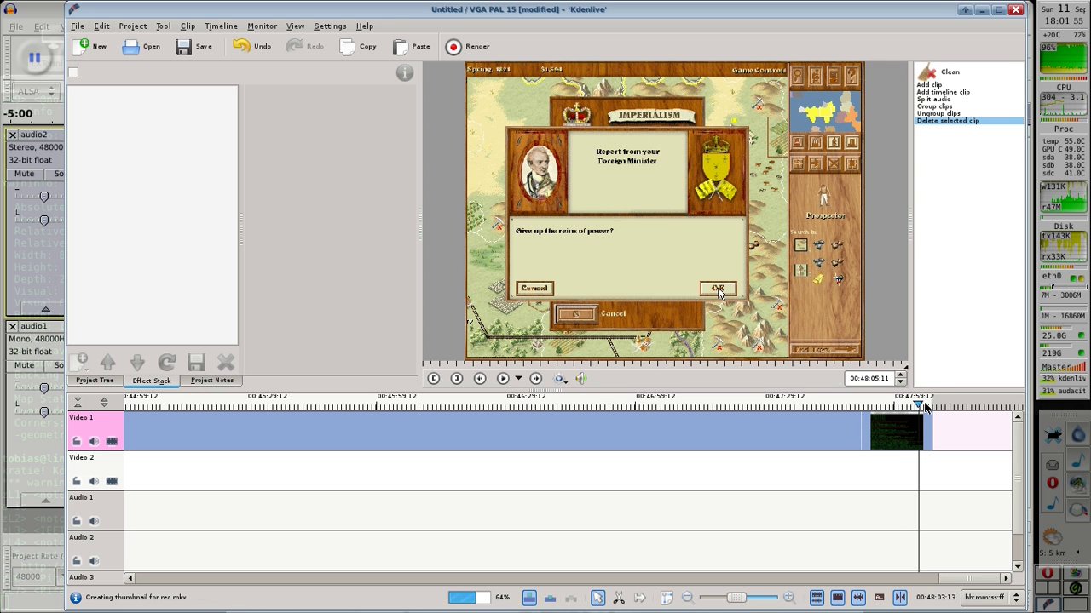
left_click(501, 380)
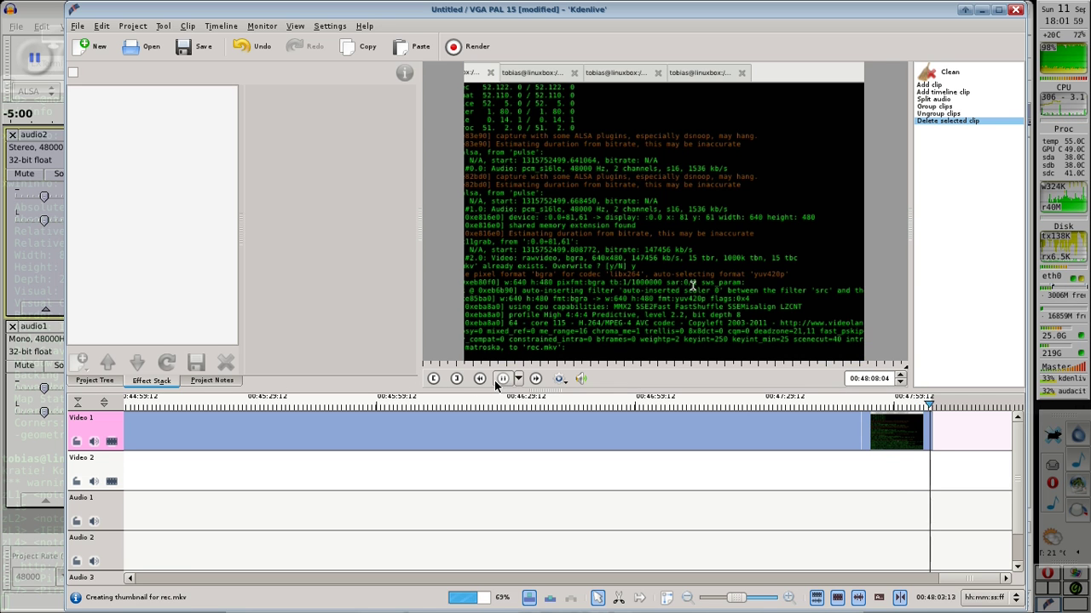
left_click(481, 380)
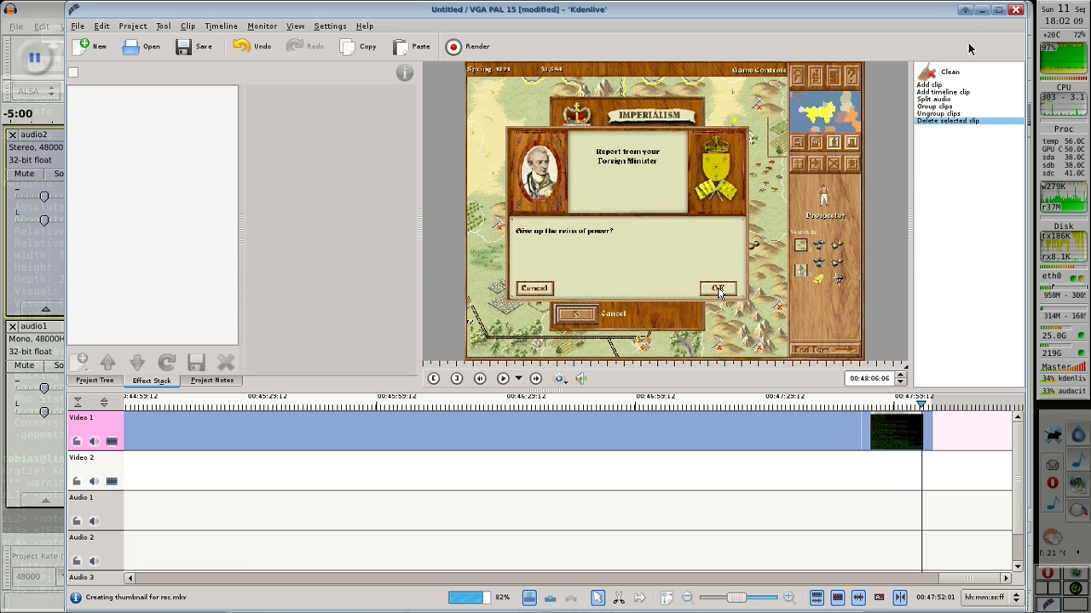
left_click(981, 11)
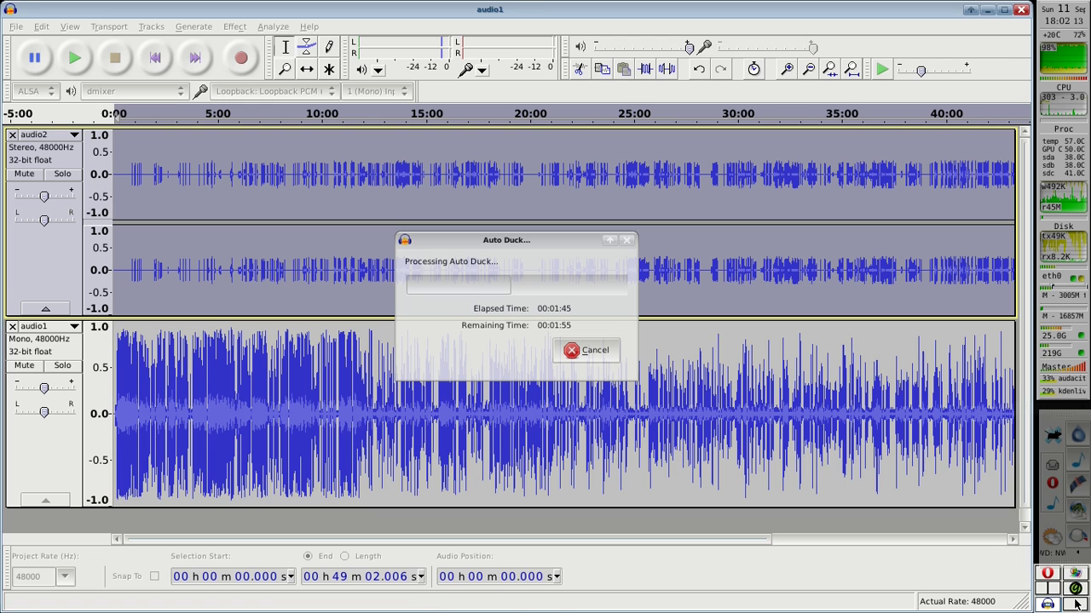
left_click(1041, 588)
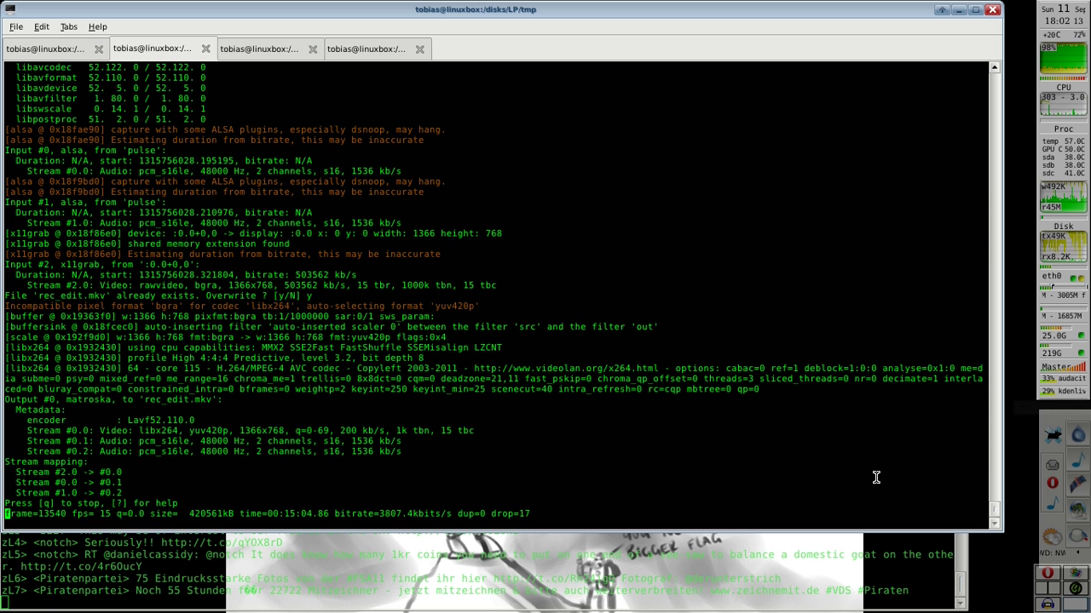
Step: Run 'cat ../commands' in the first session and select the earlier ffmpeg cut command line
left_click(54, 44)
type("cat ")
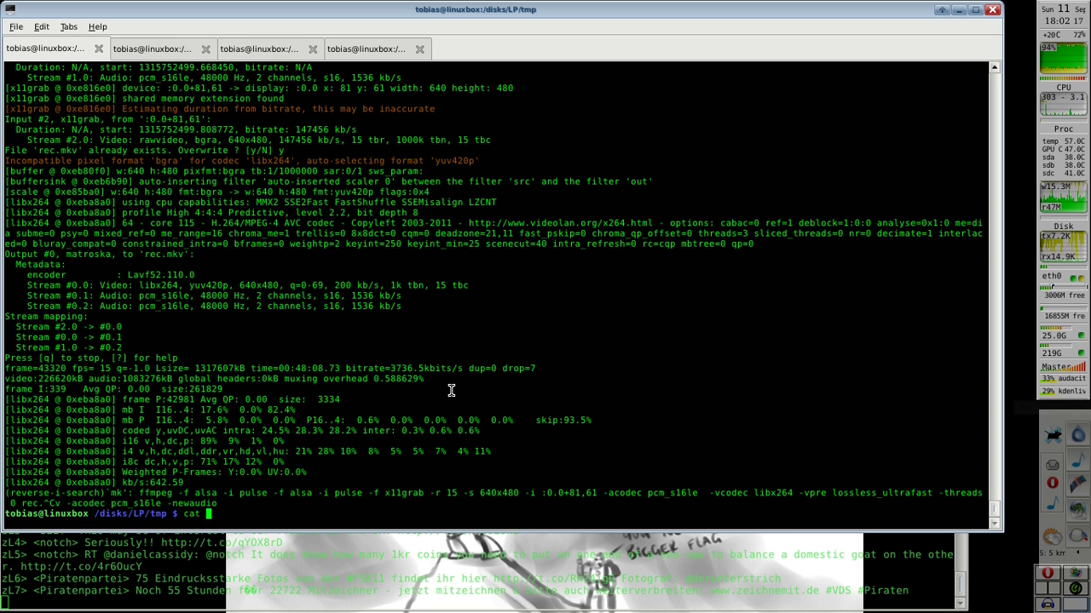
type("../commands")
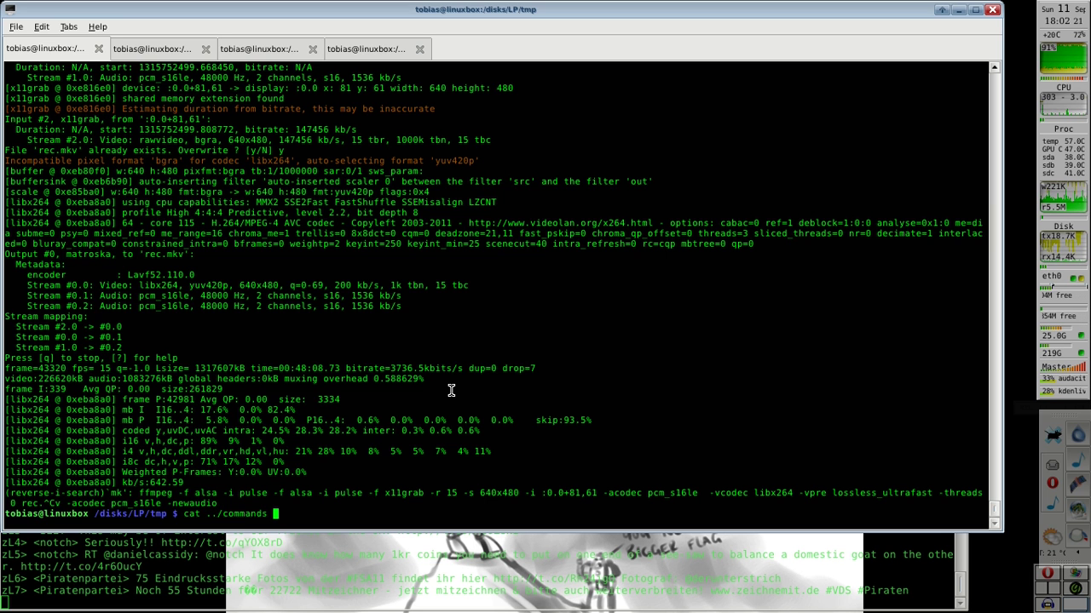
key("Return")
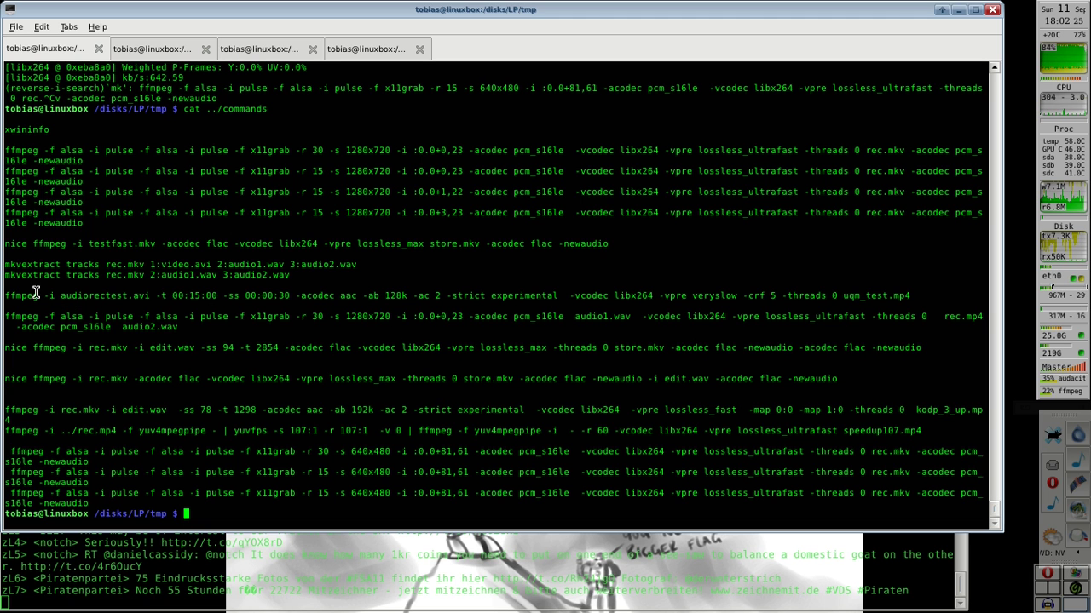
left_click_drag(8, 295, 304, 291)
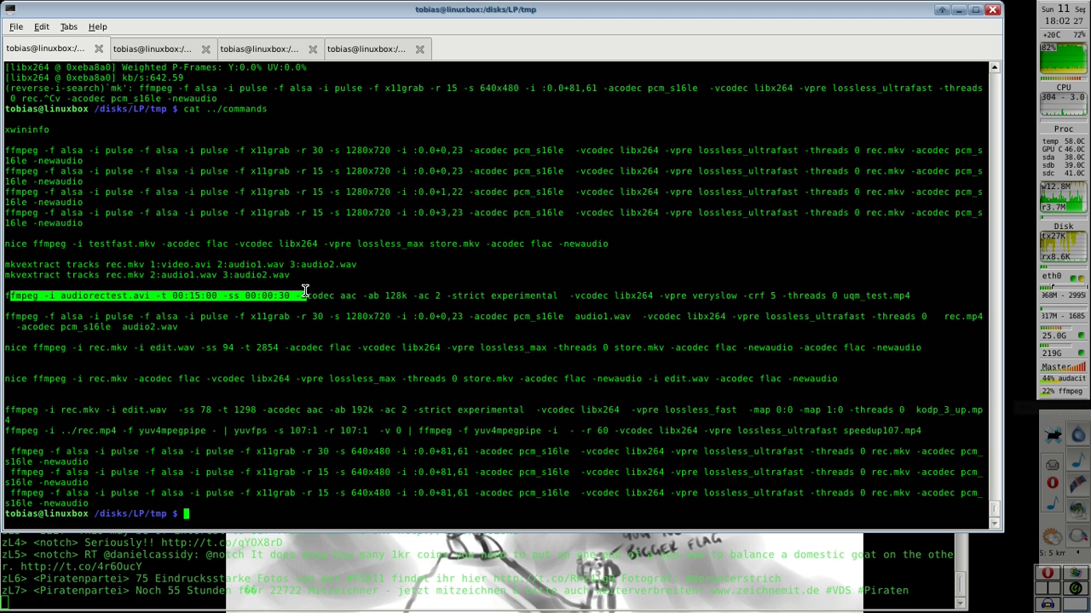
triple_click(403, 369)
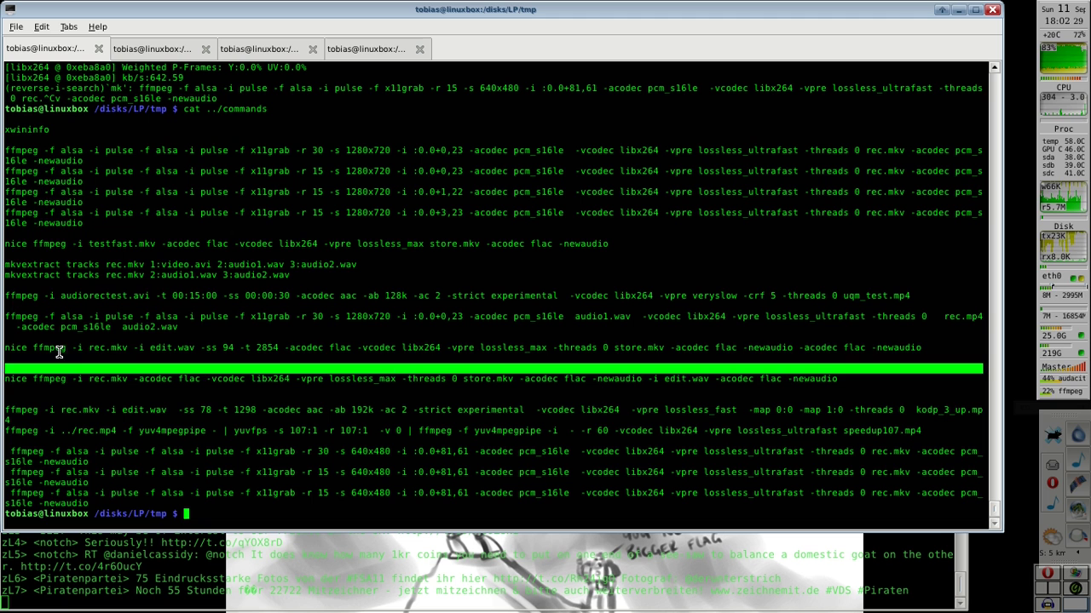
left_click(138, 364)
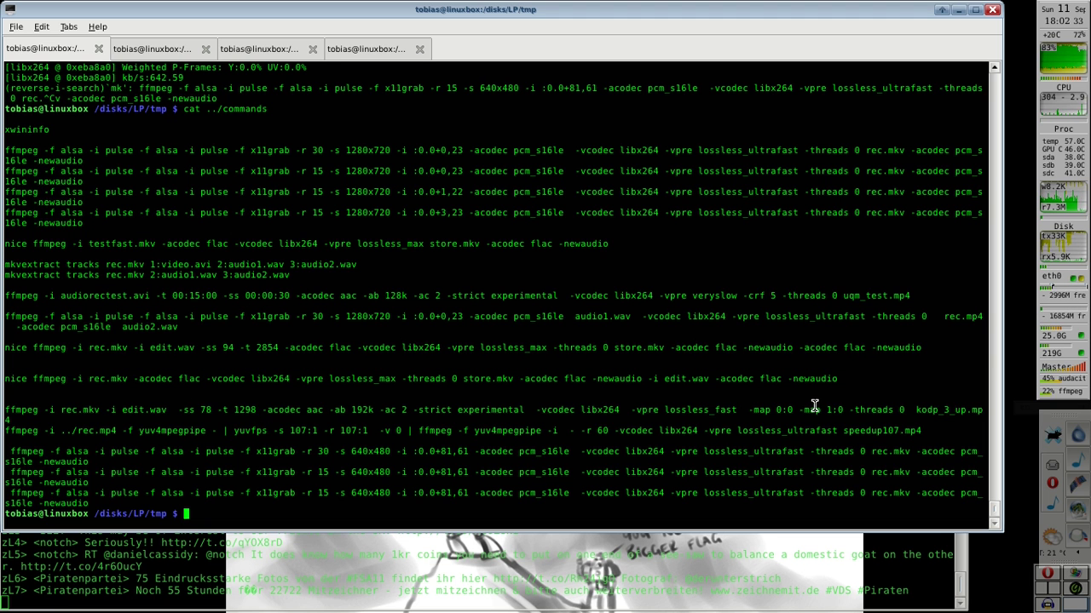
triple_click(7, 409)
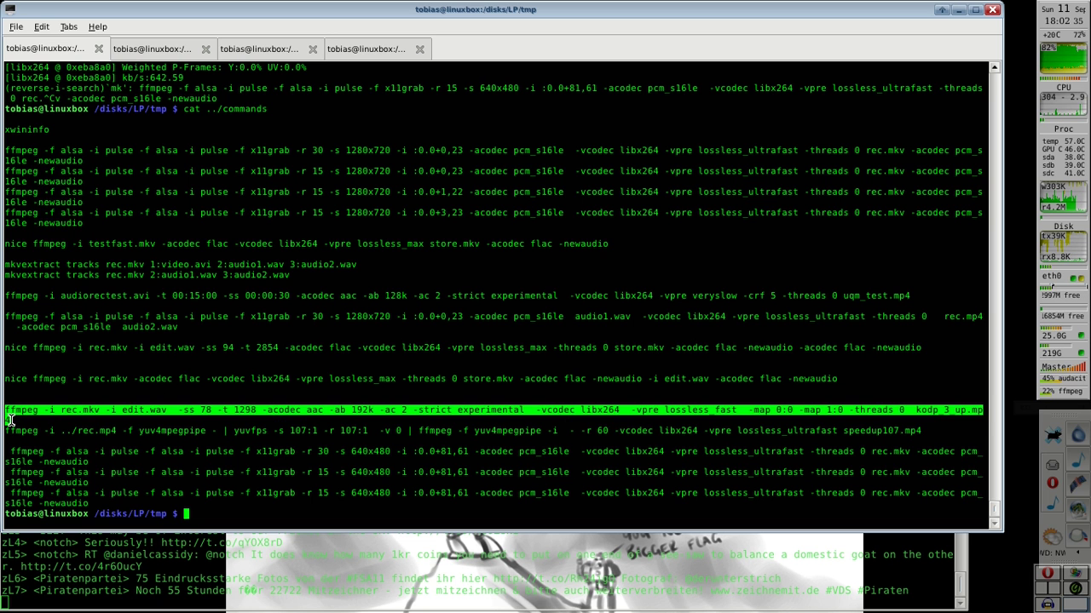
Step: Paste the earlier ffmpeg cut command at the prompt and delete its 78-second -ss value
middle_click(376, 358)
key("Left")
key("Left")
key("Left")
key("Left")
key("Left")
key("Left")
key("Left")
key("Left")
key("Left")
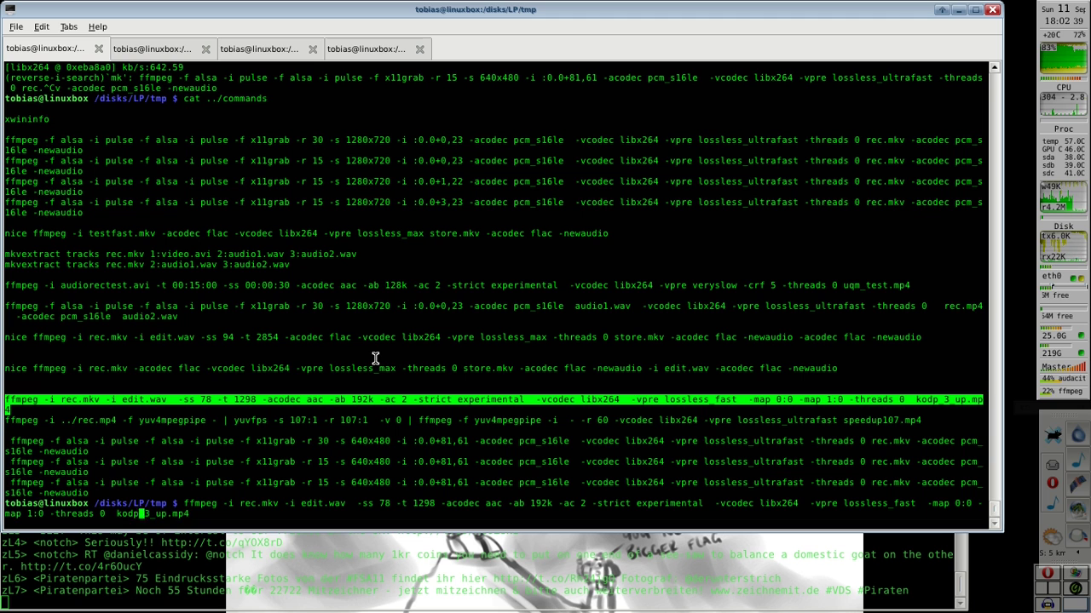
key("Left")
key("Left")
key("Left")
key("Left")
key("Left")
key("Left")
key("Left")
key("Left")
key("Left")
key("Left")
key("Left")
key("Left")
key("Left")
key("Left")
key("Left")
key("Left")
key("Left")
key("Left")
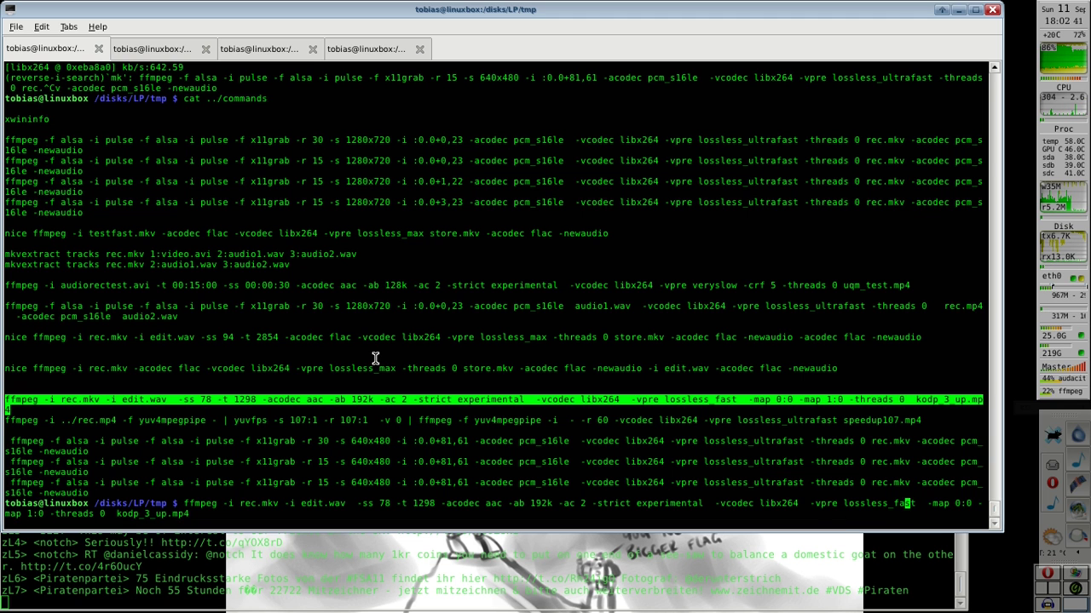
key("Left")
key("Left")
key("Left")
key("Left")
key("Left")
key("Left")
key("Left")
key("Left")
key("Left")
key("Left")
key("Left")
key("Left")
key("Left")
key("Left")
key("Left")
key("Left")
key("Left")
key("Left")
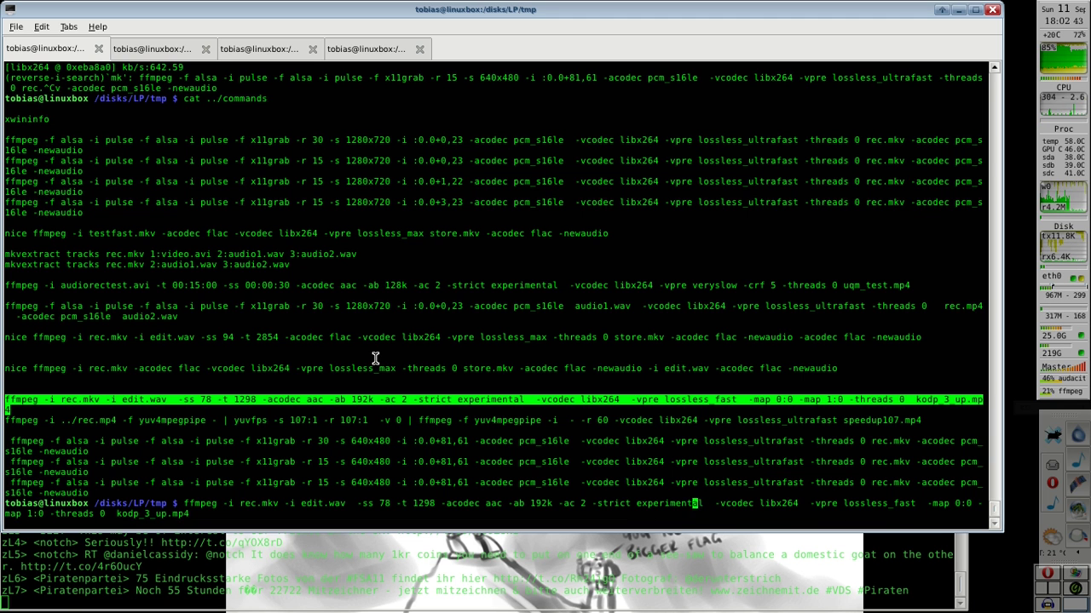
key("Left")
key("Left")
key("Left")
key("Left")
key("Left")
key("Left")
key("Left")
key("Left")
key("Left")
key("Left")
key("Left")
key("Left")
key("Left")
key("Left")
key("Left")
key("Left")
key("Left")
key("Left")
key("Left")
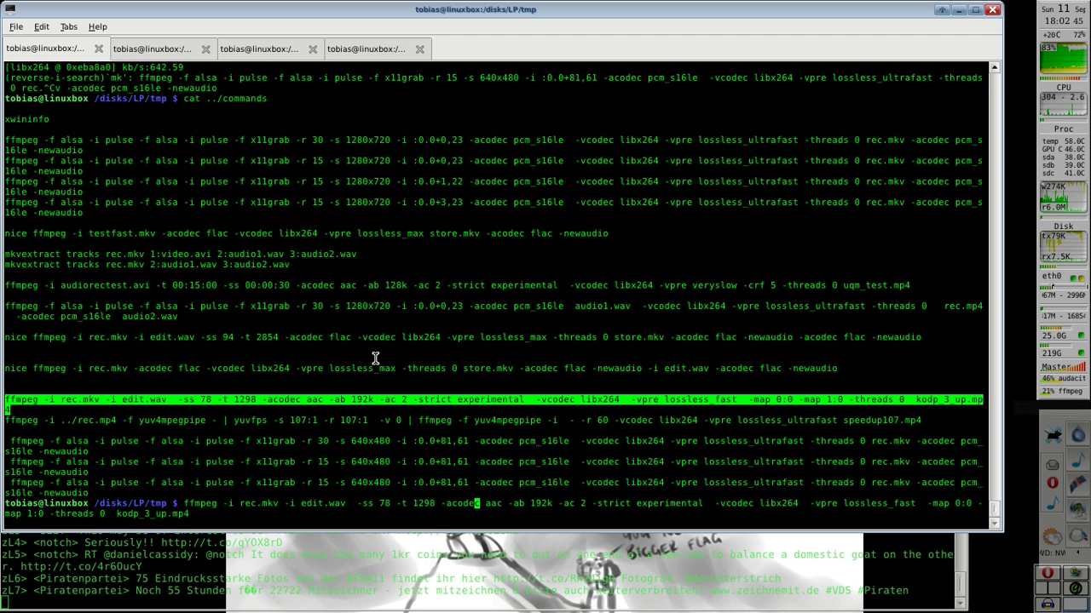
key("Left")
key("Left")
key("Left")
key("Left")
key("Left")
key("Left")
key("Left")
key("Left")
key("Left")
key("Left")
key("Left")
key("Left")
key("Left")
key("Left")
key("Left")
key("Left")
key("Left")
key("Left")
key("Left")
key("Left")
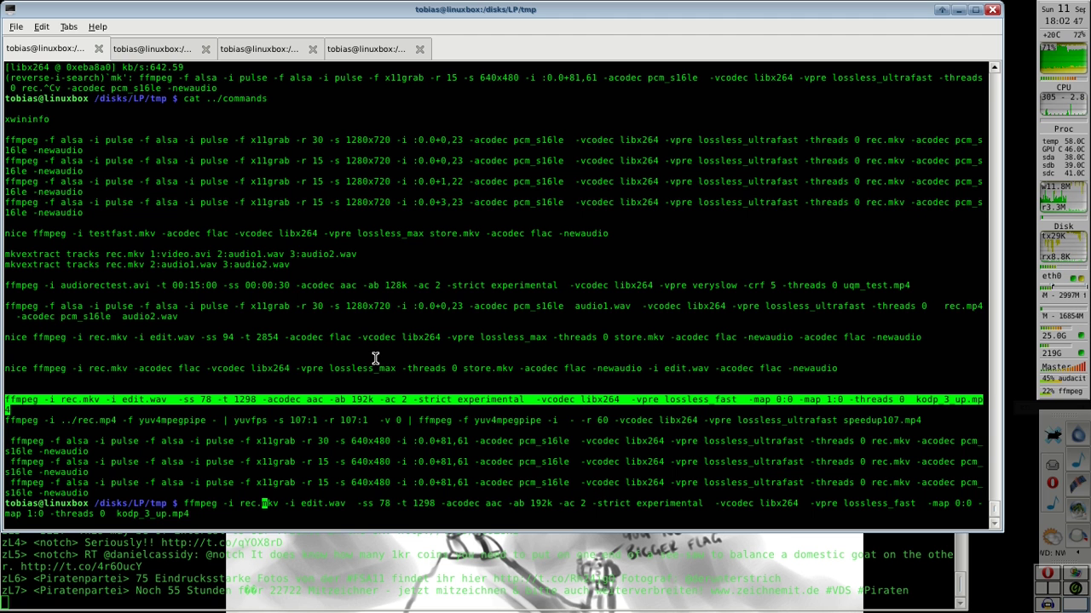
key("Right")
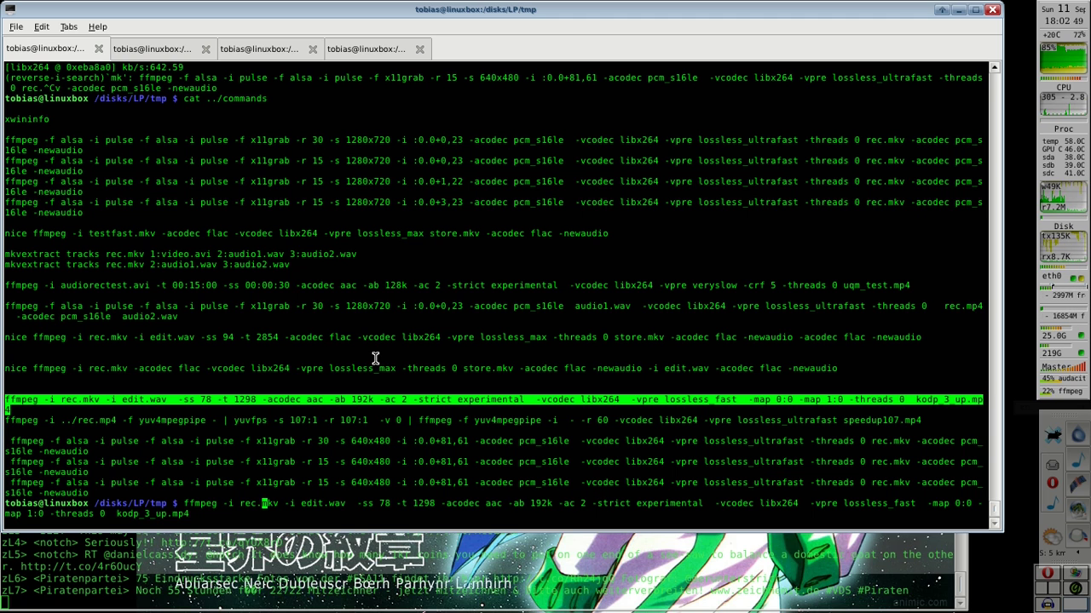
key("Right")
key("Right")
key("Right")
key("Right")
key("Right")
key("Right")
key("Right")
key("Right")
key("Right")
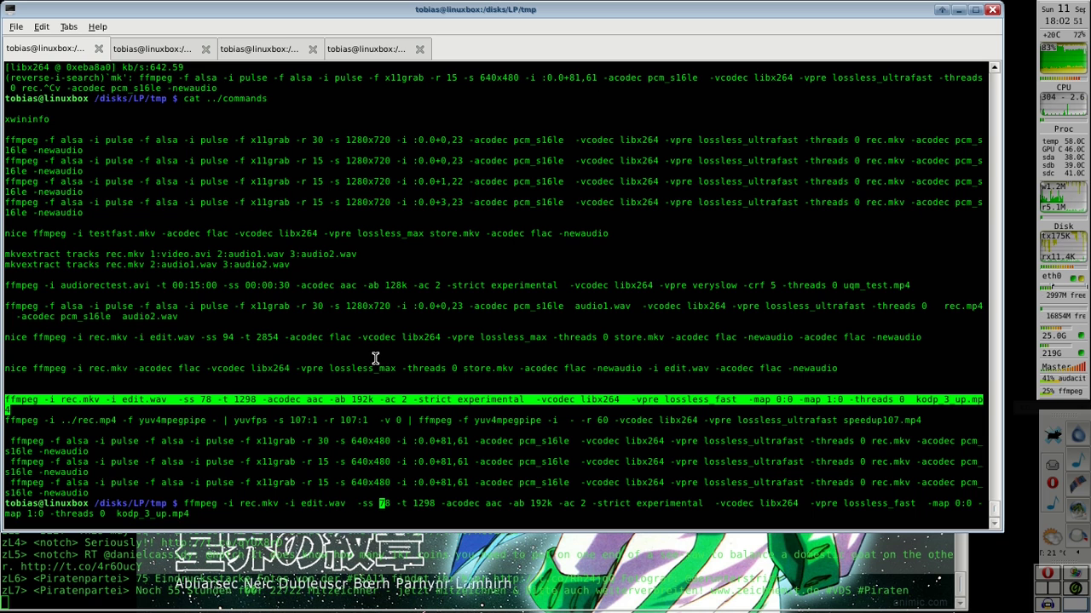
key("Delete")
key("Delete")
left_click(1046, 605)
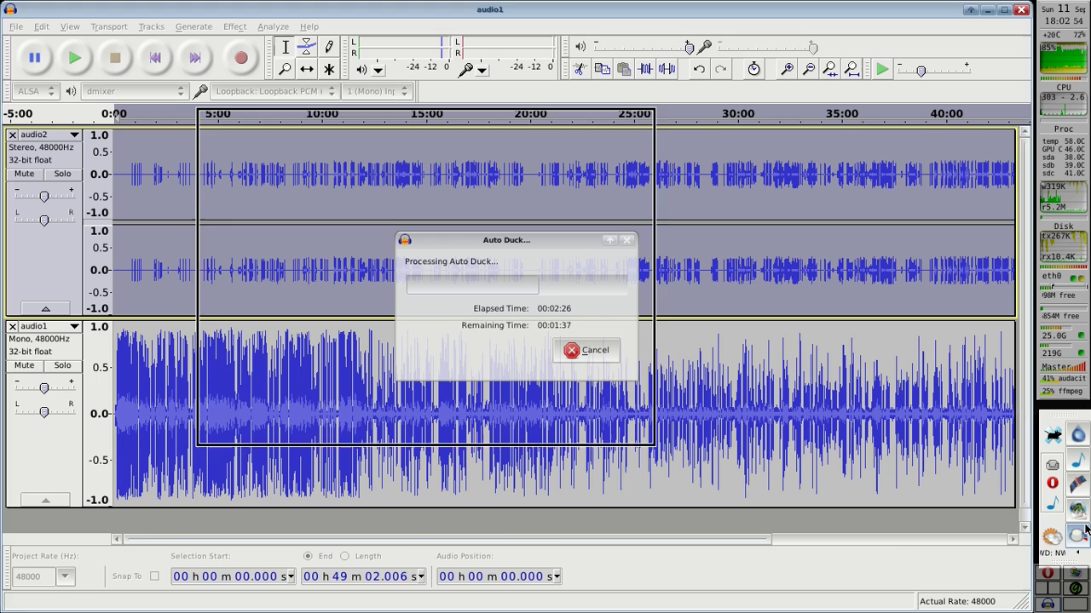
left_click(1078, 534)
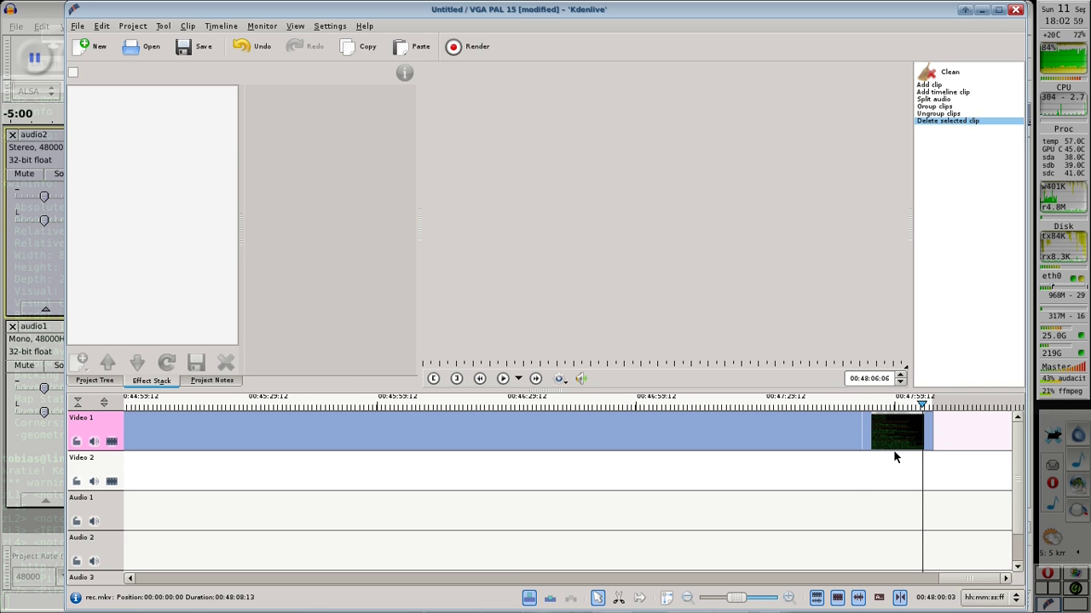
Step: Scroll back to the recording's start in Kdenlive and play it to see where gameplay begins
left_click_drag(969, 577, 150, 547)
left_click(176, 469)
left_click(150, 407)
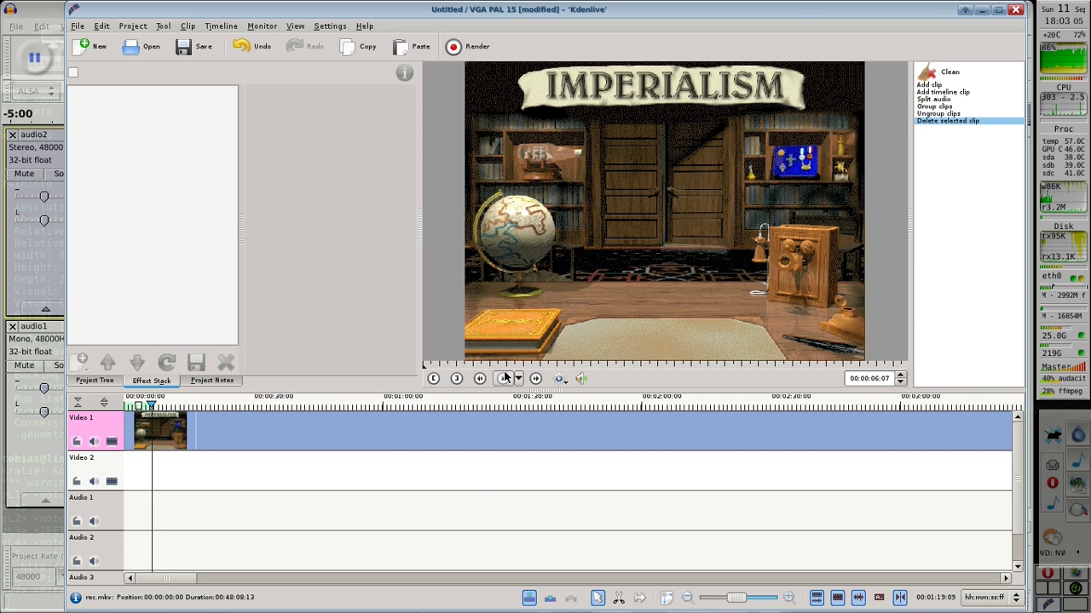
left_click(502, 380)
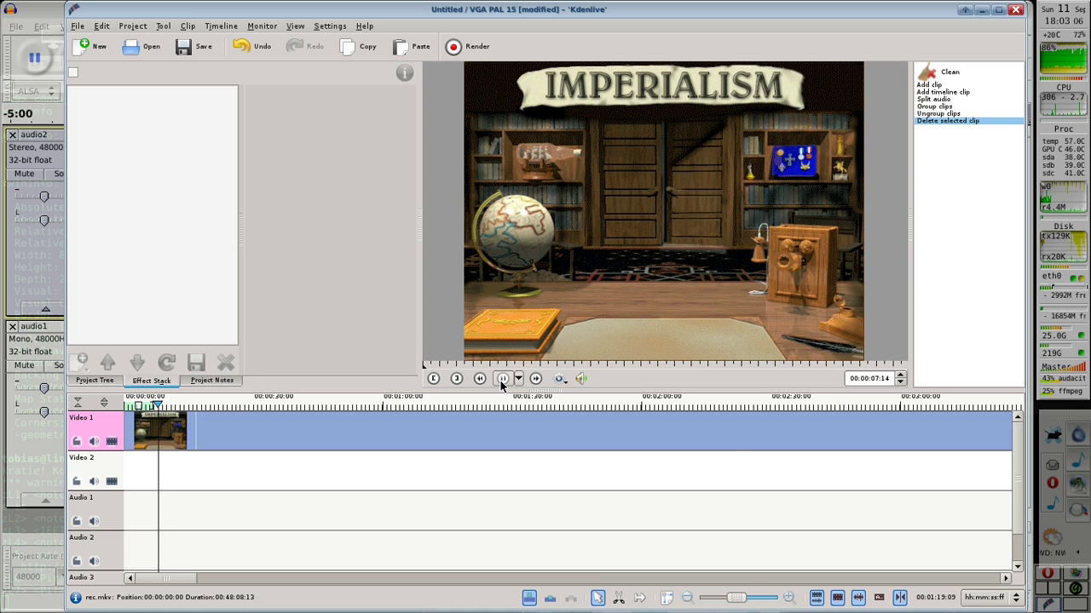
Step: Set the ffmpeg -ss value to 8 and delete the old -t duration
key("alt+Tab")
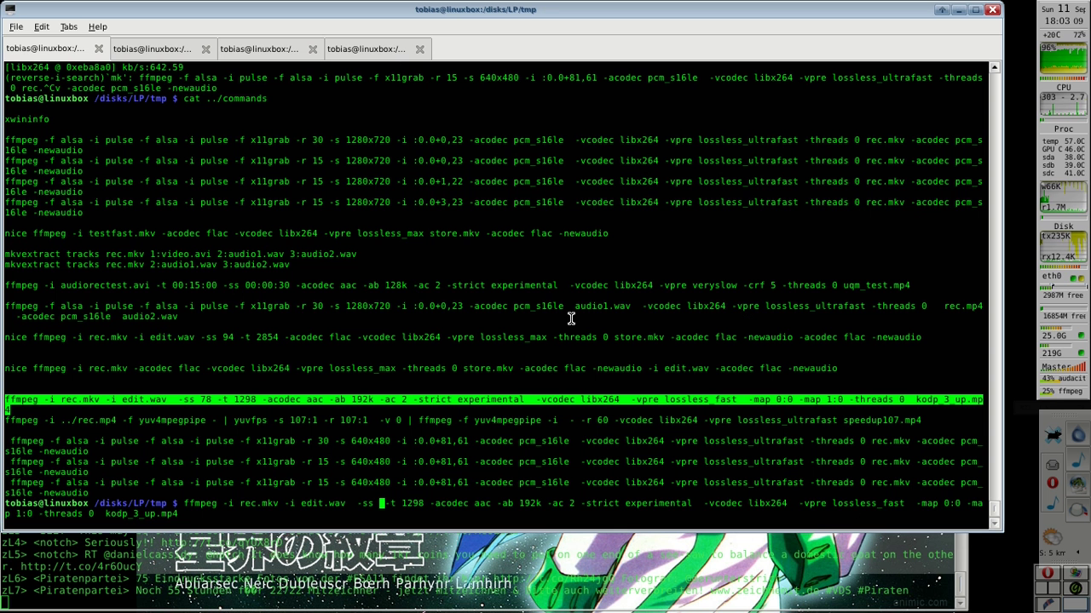
type("8")
key("Right")
key("Right")
key("Right")
key("Right")
key("Right")
key("Right")
key("BackSpace")
key("BackSpace")
key("Delete")
key("Delete")
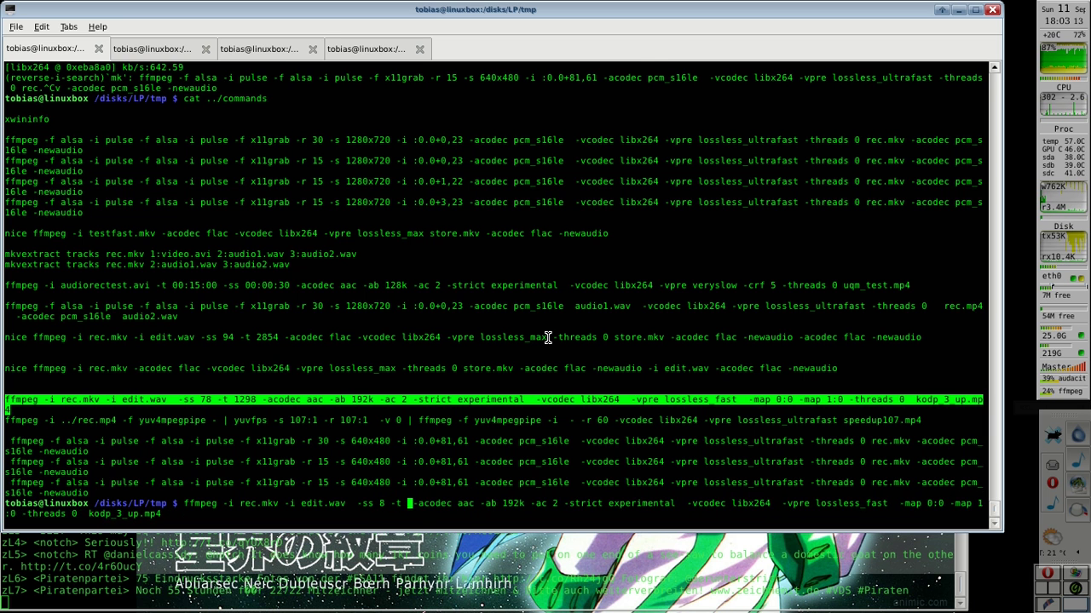
left_click(380, 47)
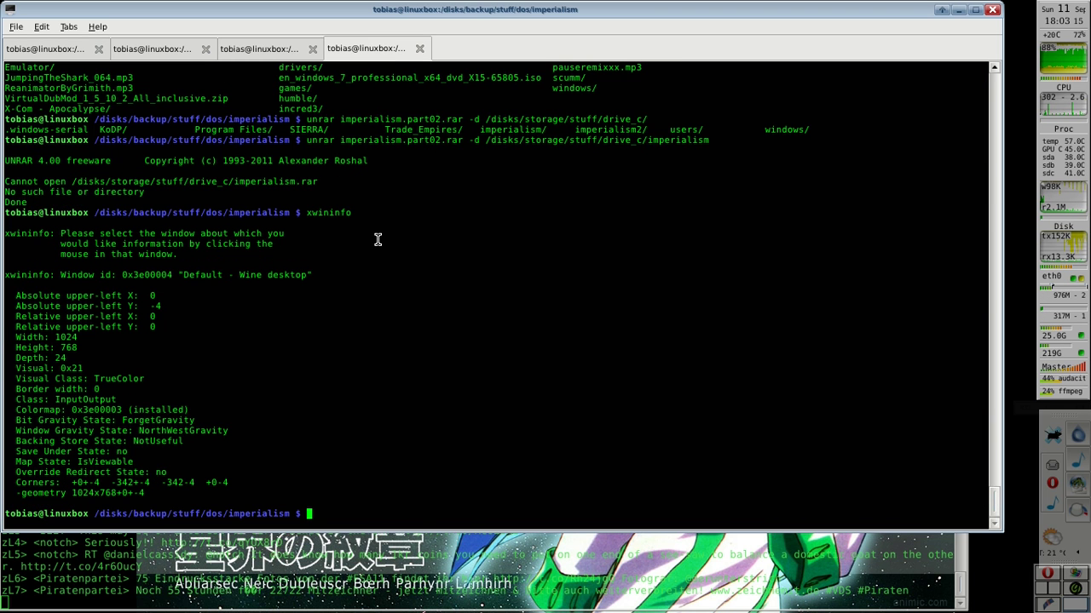
Step: Launch Orpie, then locate the game's end near 48:05 on the Kdenlive ruler
type("orpie")
key("Return")
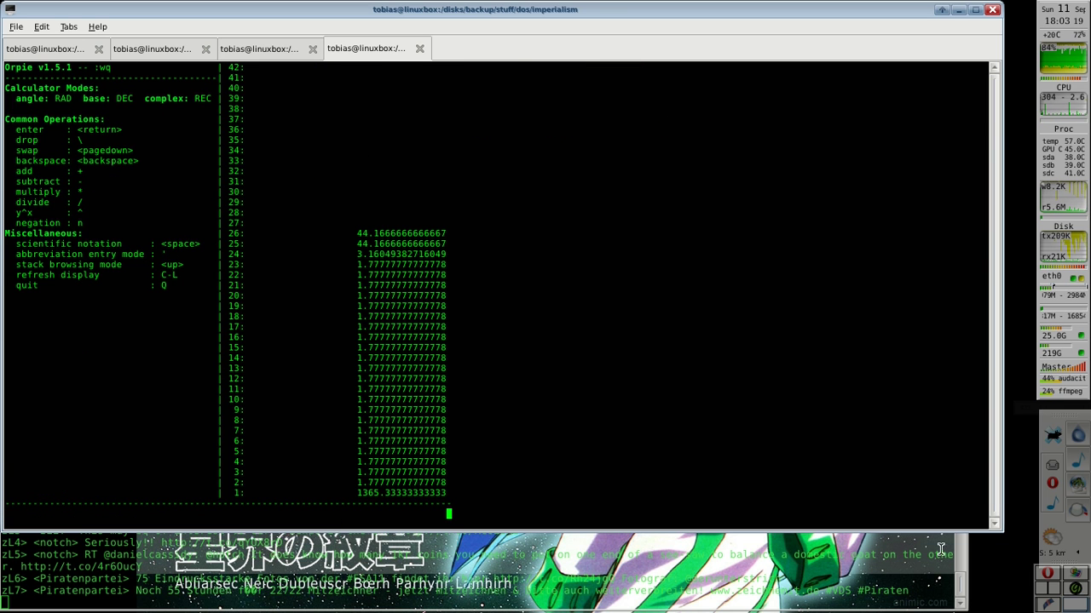
key("ctrl+alt+Right")
left_click_drag(183, 577, 1005, 568)
left_click(910, 406)
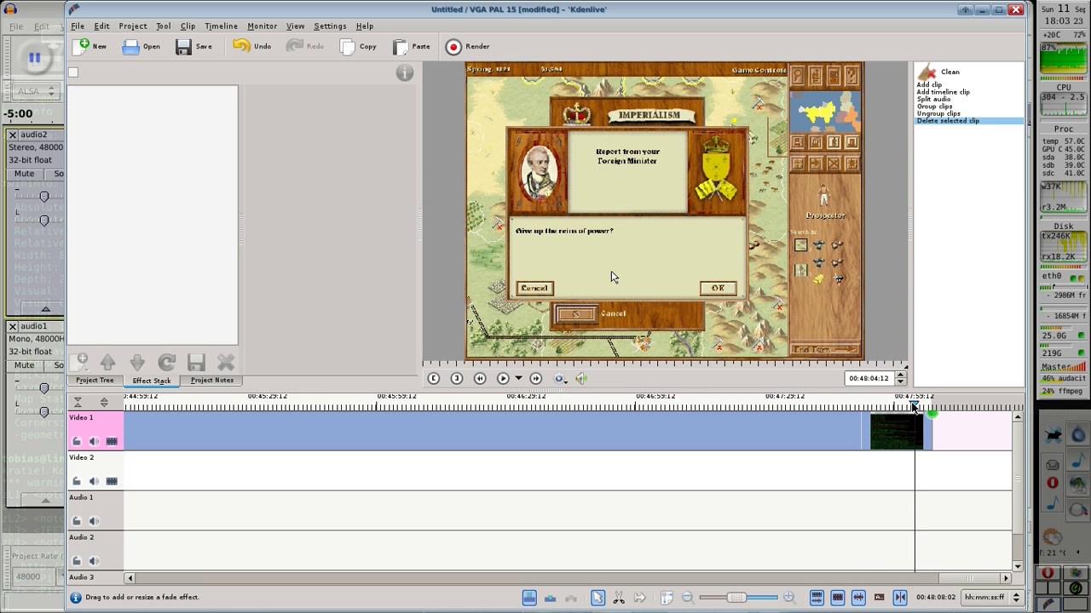
left_click_drag(919, 407, 921, 408)
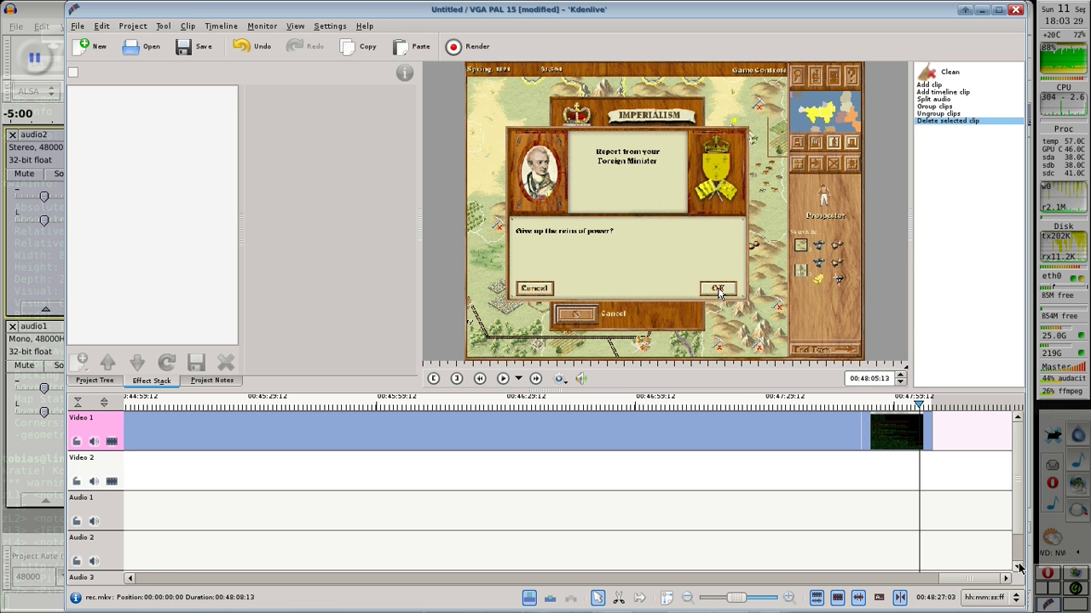
Step: Compute 48×60+5−9 = 2876 seconds on Orpie's RPN stack
key("alt+Tab")
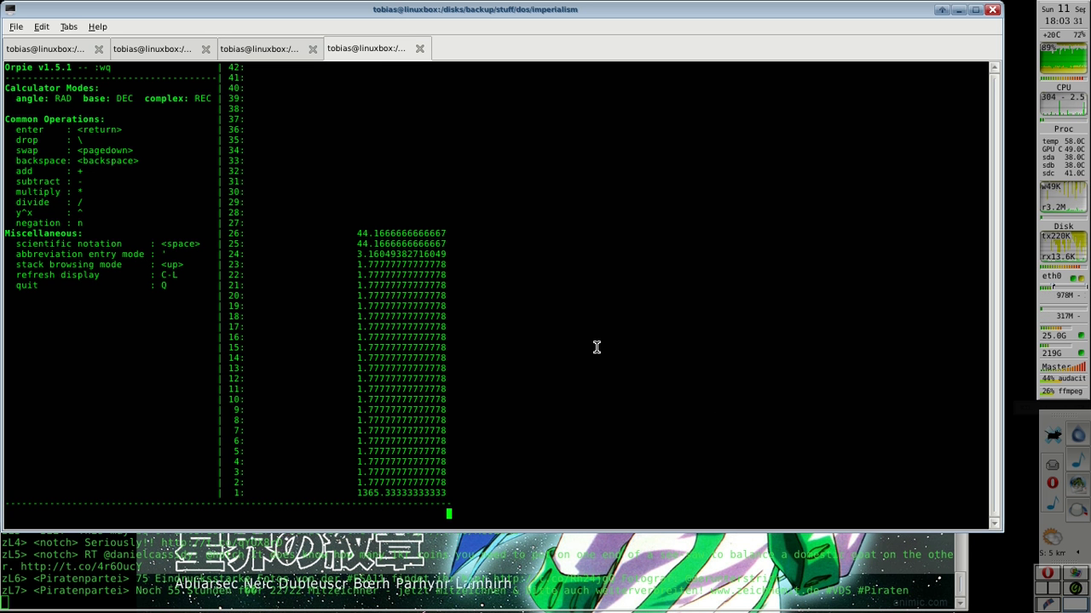
type("8")
key("Return")
type("6")
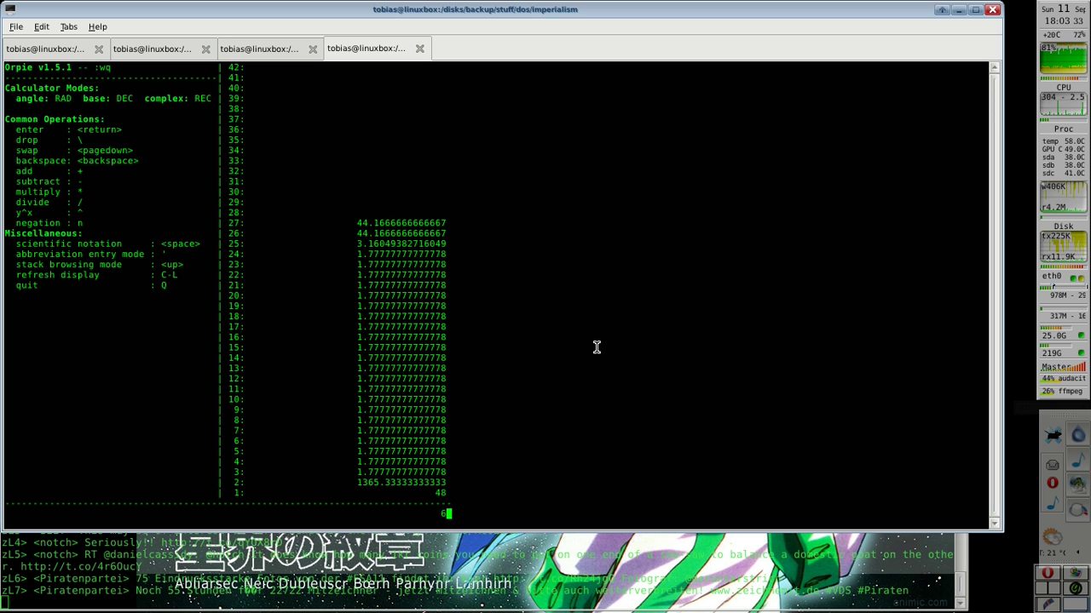
type("1")
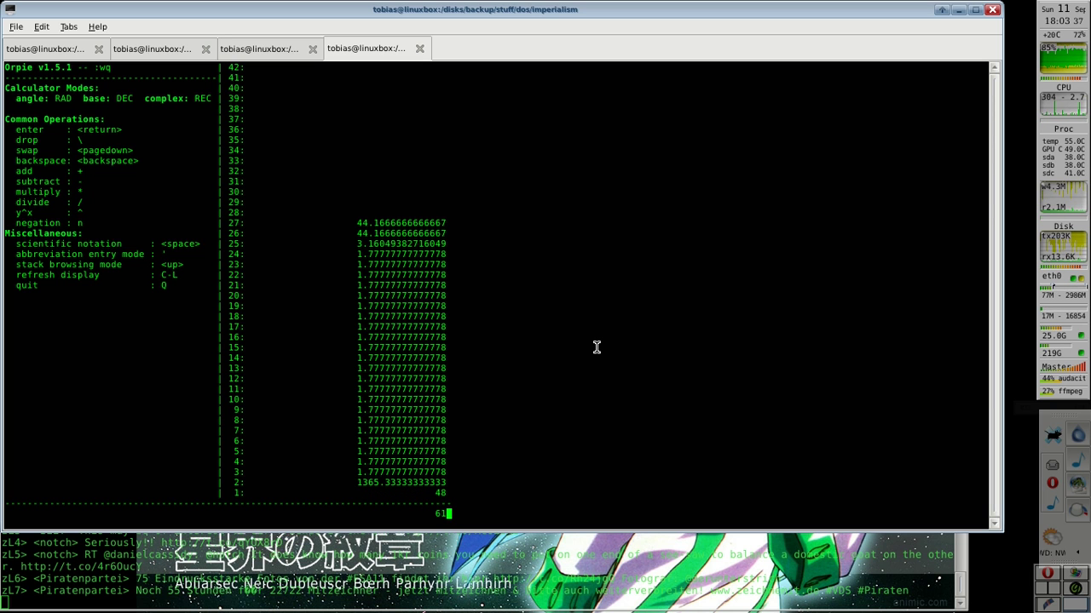
key("Return")
key("backslash")
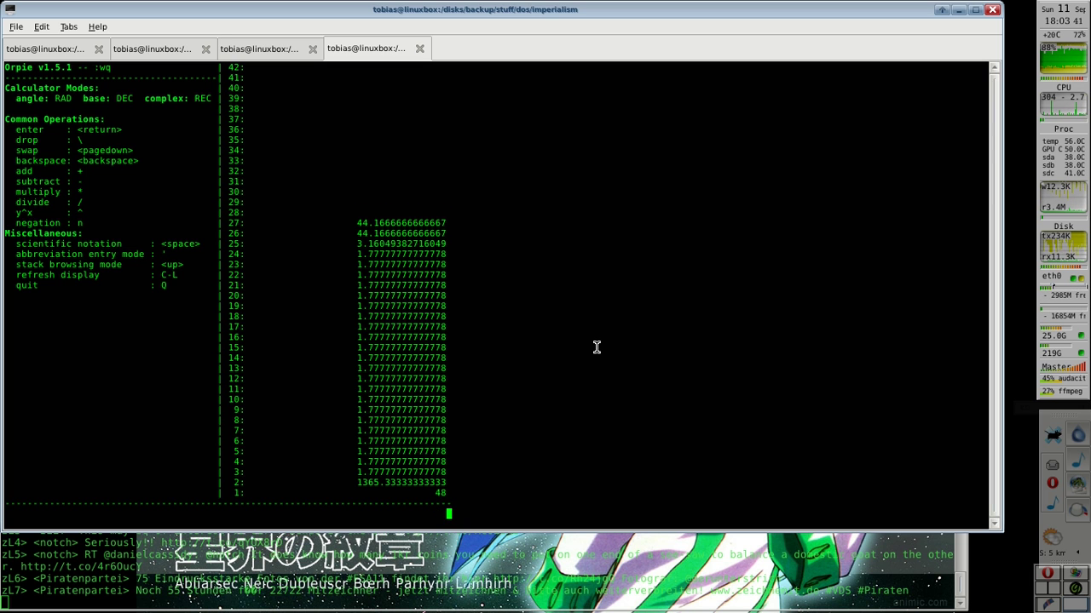
key("asterisk")
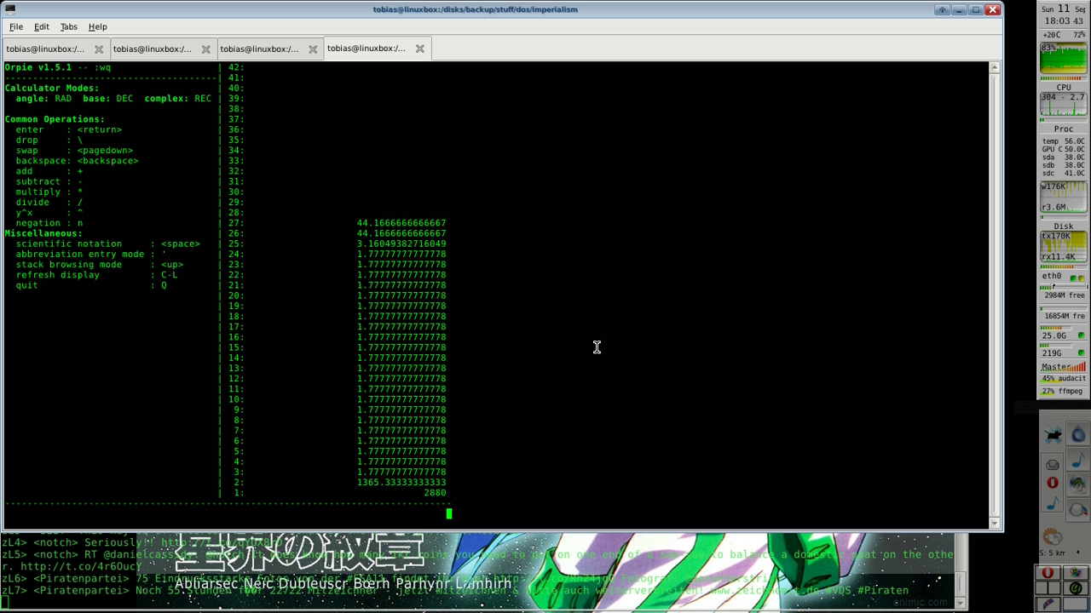
type("5")
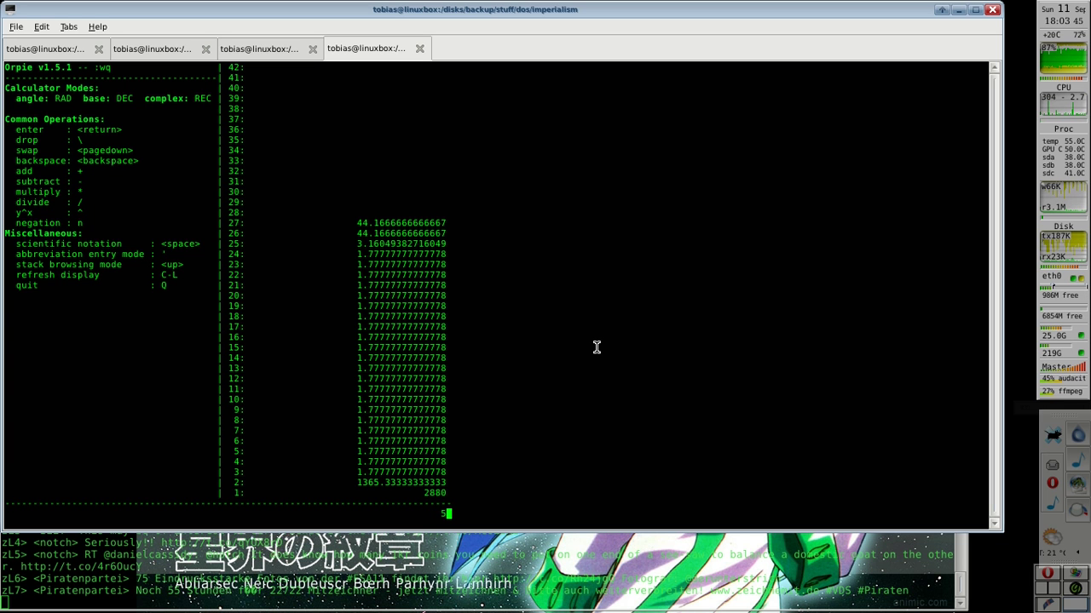
key("alt+Tab")
key("alt+Tab")
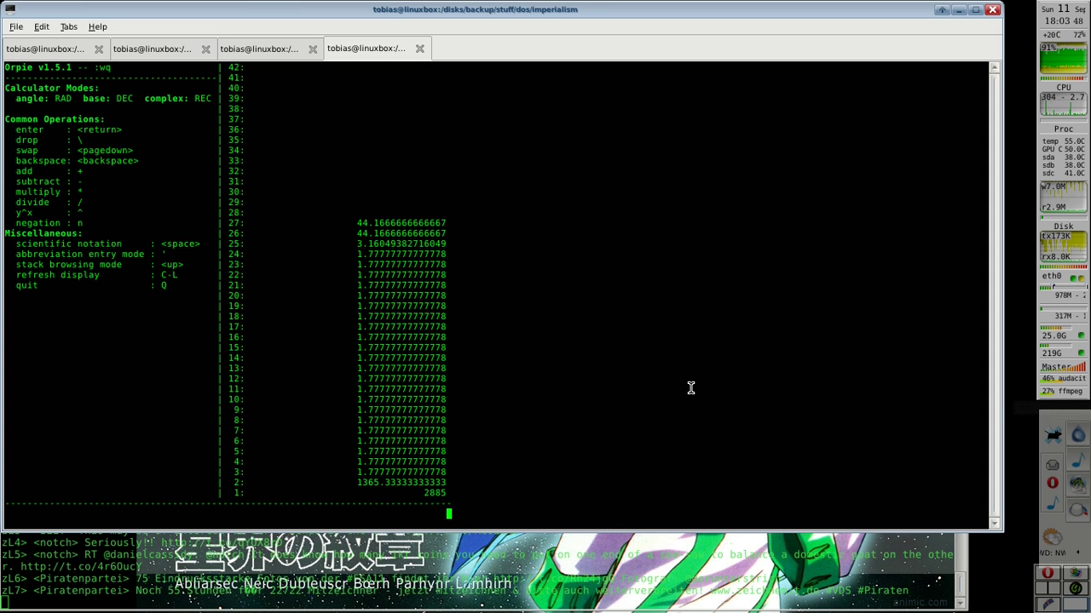
type("9")
key("minus")
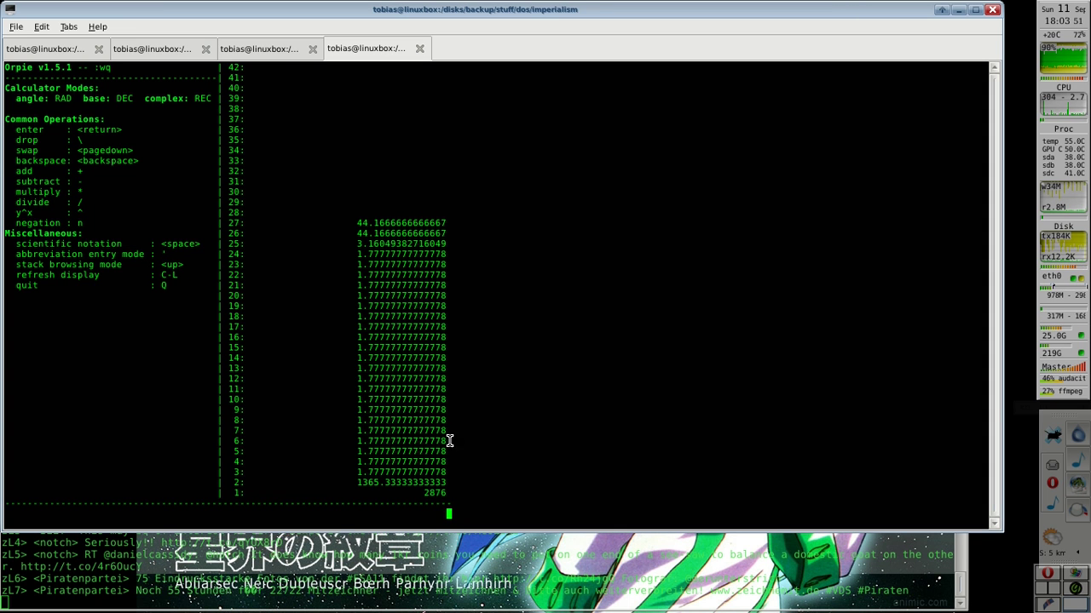
left_click(280, 46)
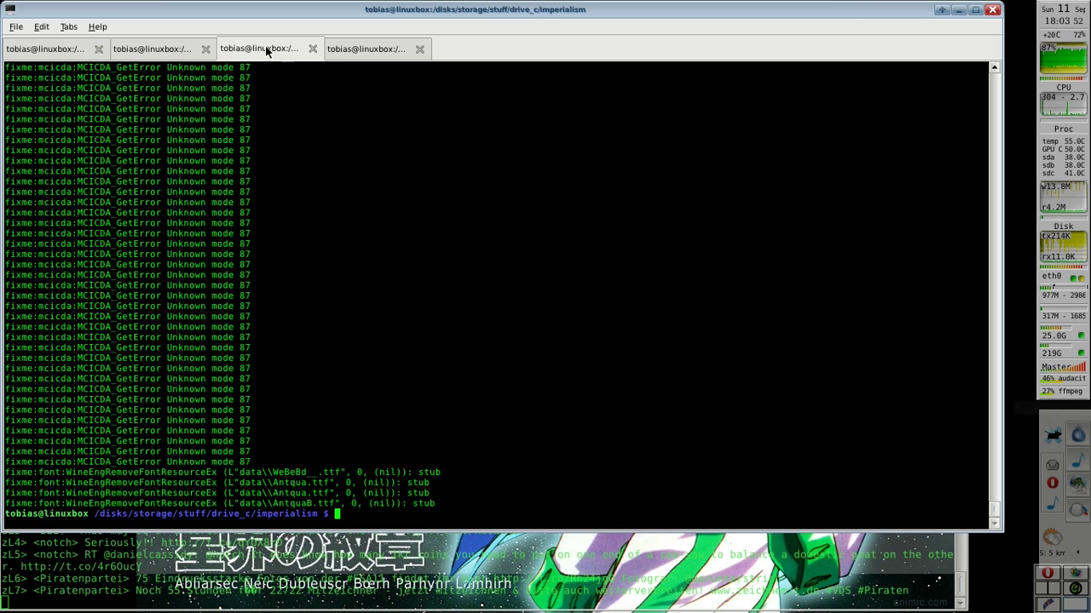
Step: Return to the first session's ffmpeg cut command and move the cursor along to its -t duration
left_click(151, 46)
left_click(362, 44)
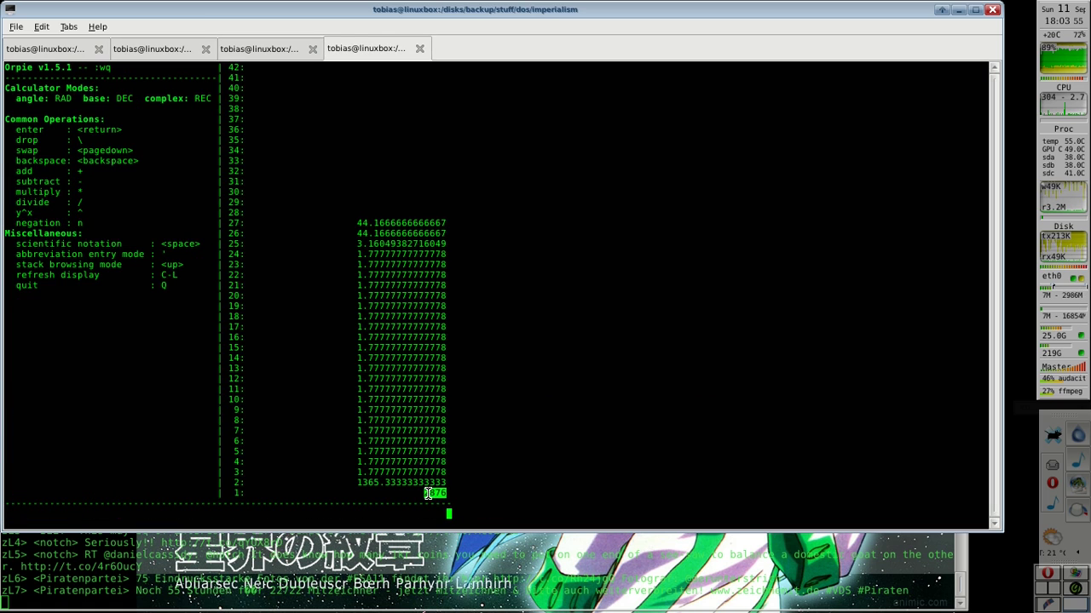
left_click(144, 44)
left_click(252, 48)
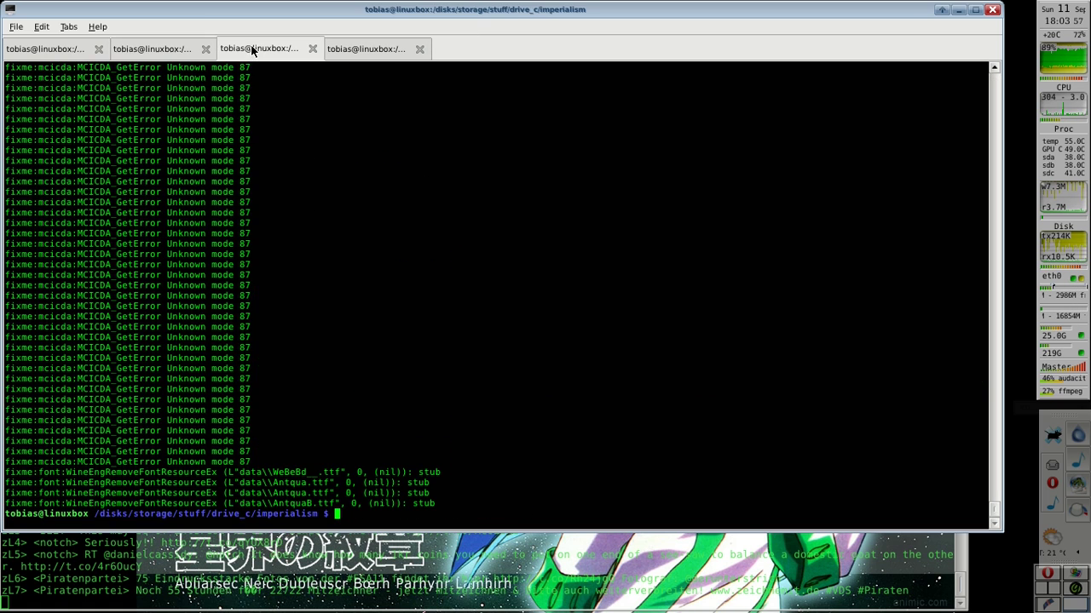
left_click(47, 49)
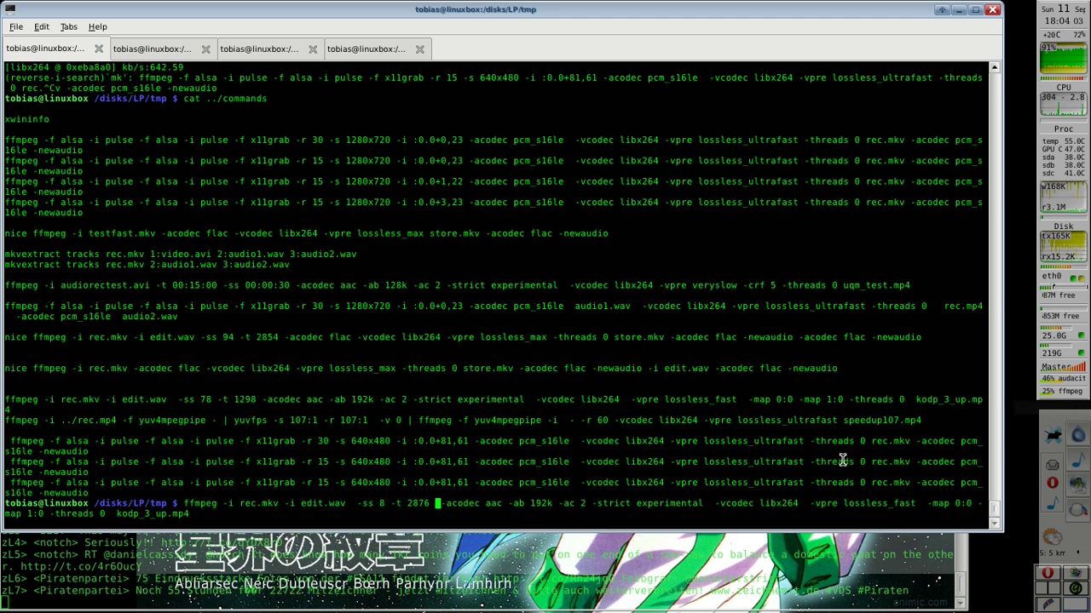
key("Right")
key("Right")
key("Right")
key("Right")
key("Right")
key("Right")
key("Right")
key("Right")
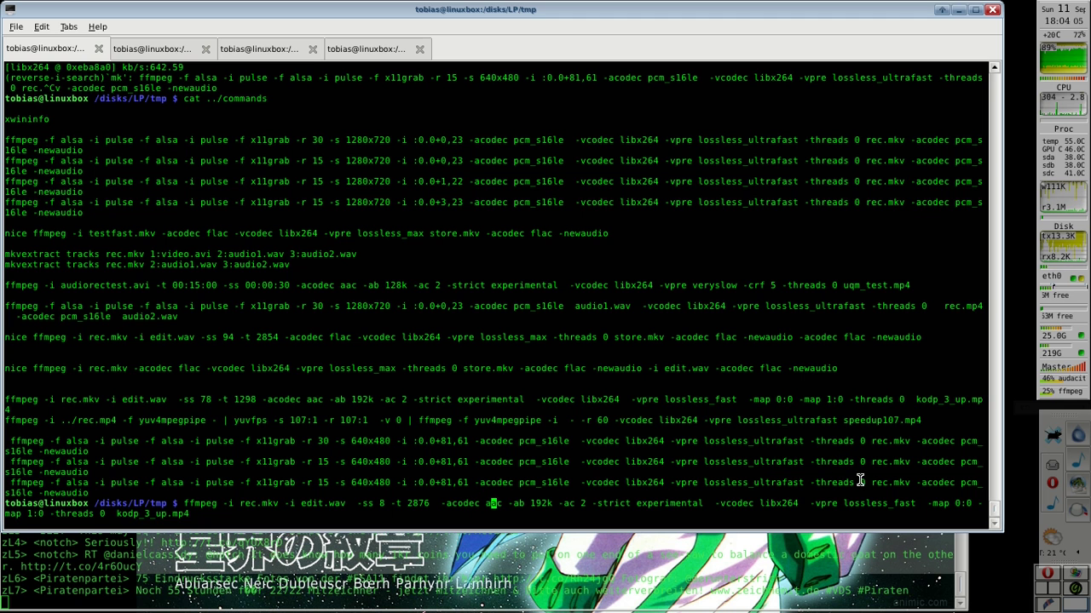